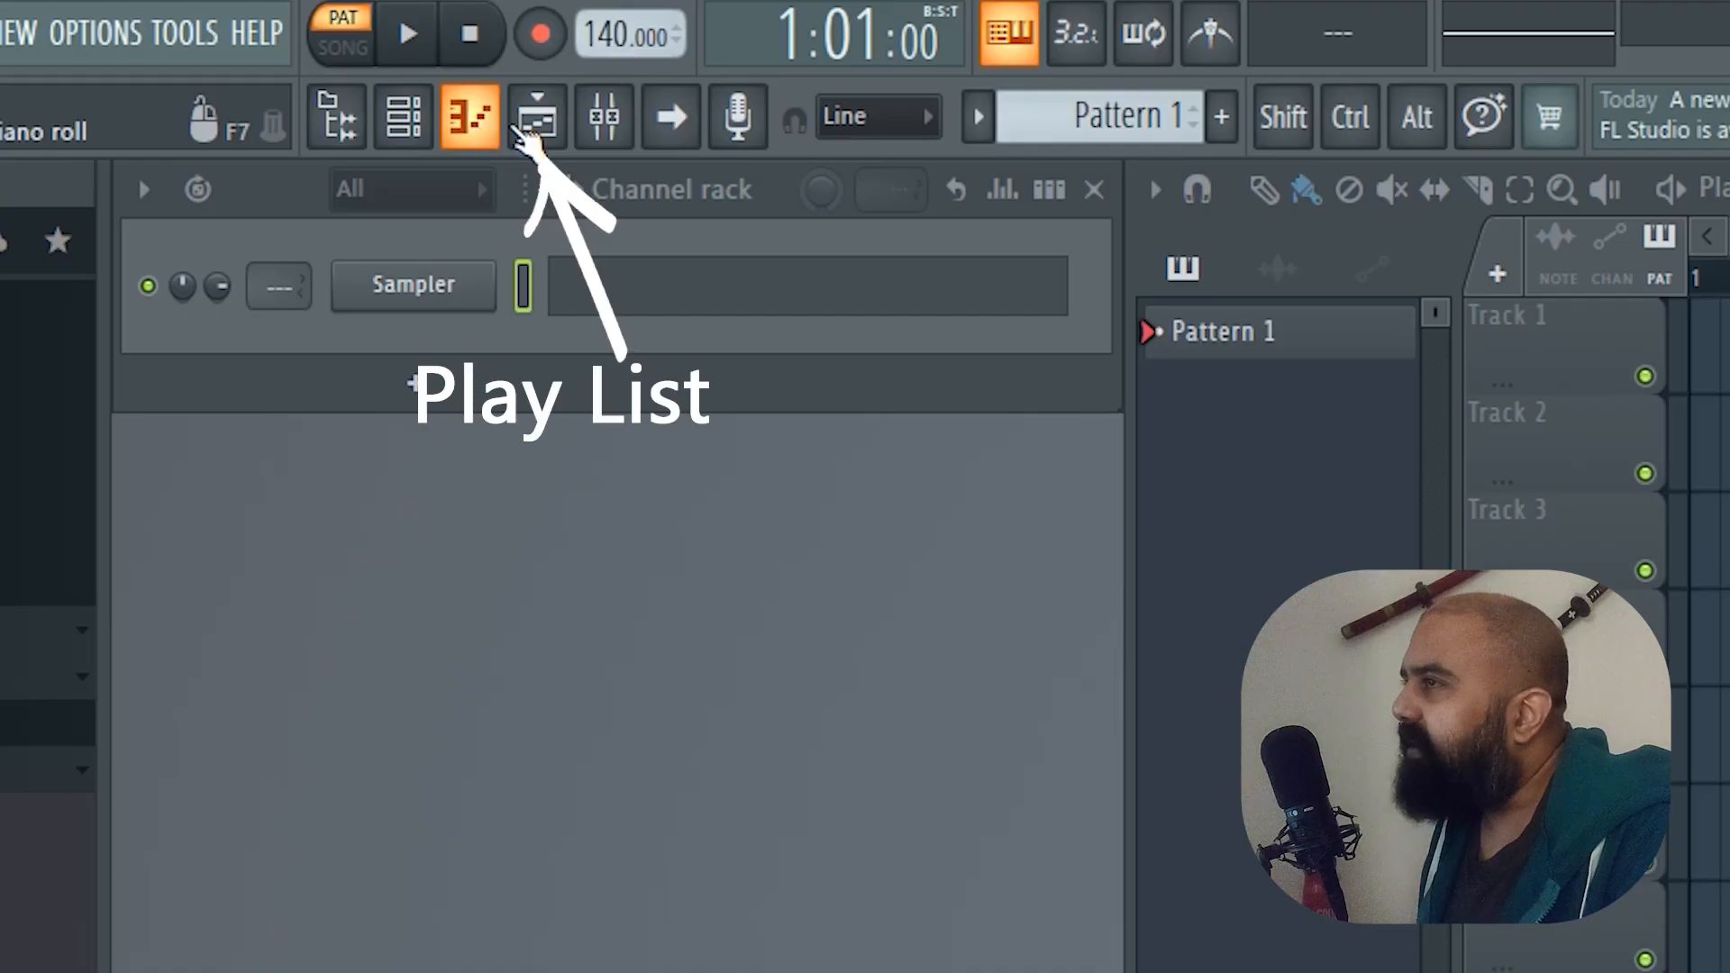
Show the mixer and add a BassDrum channel to the channel rack
left_click(606, 121)
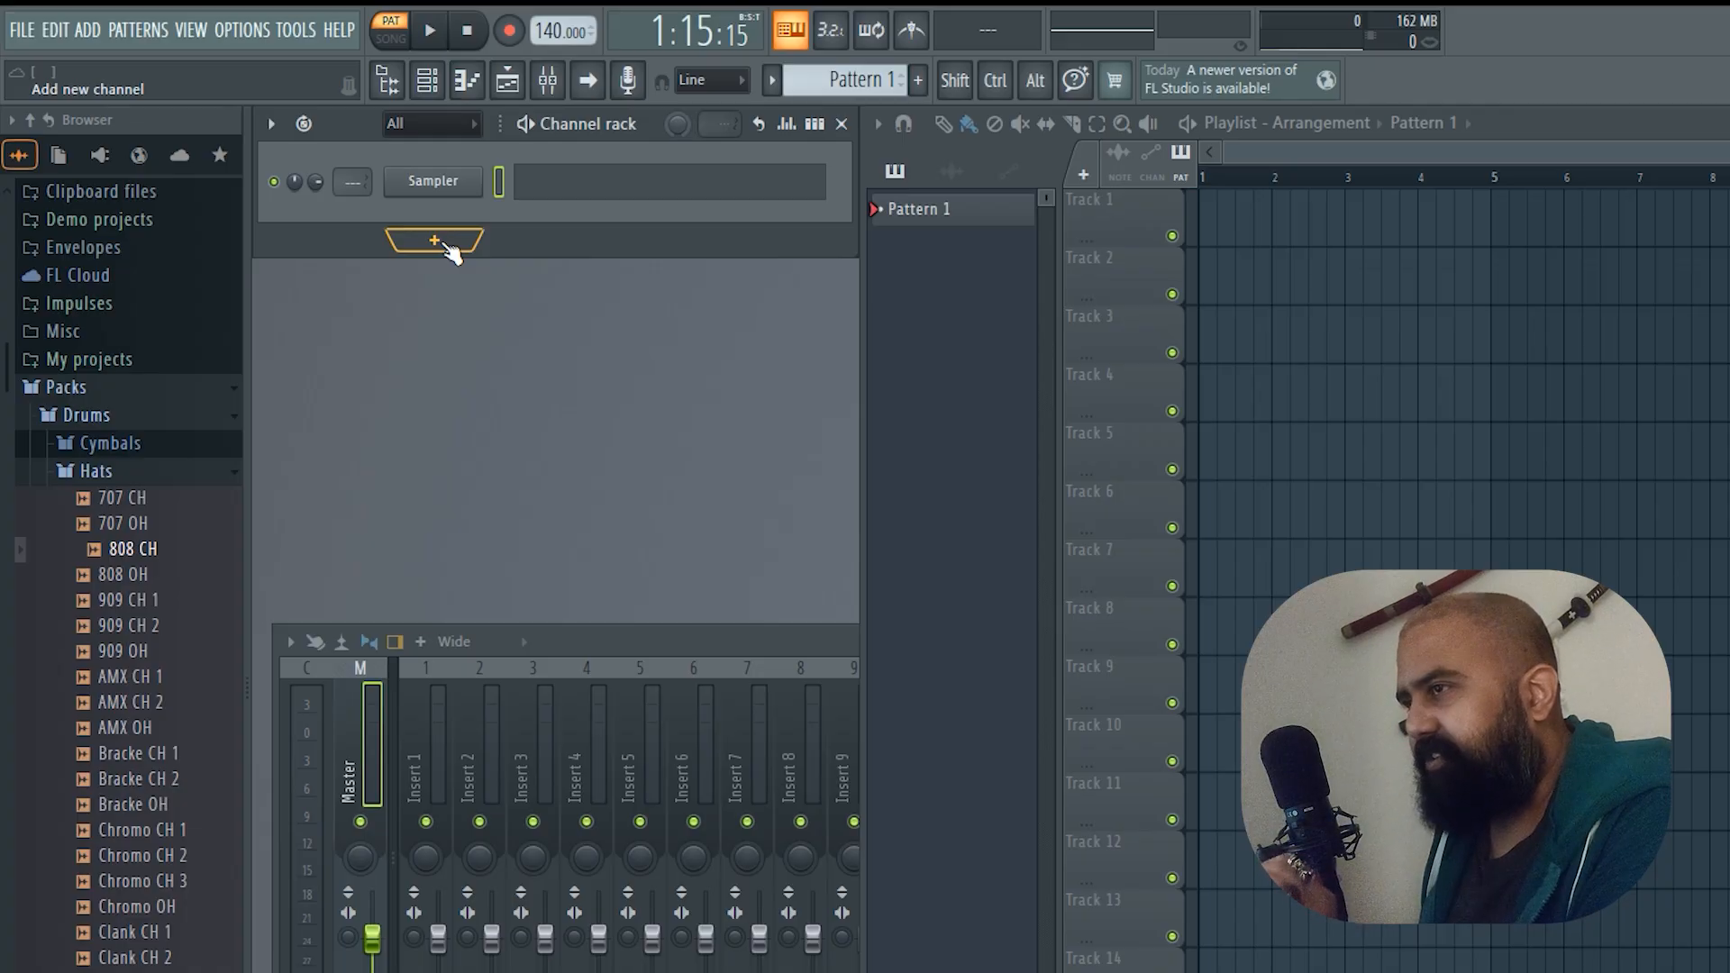
left_click(443, 242)
left_click(479, 214)
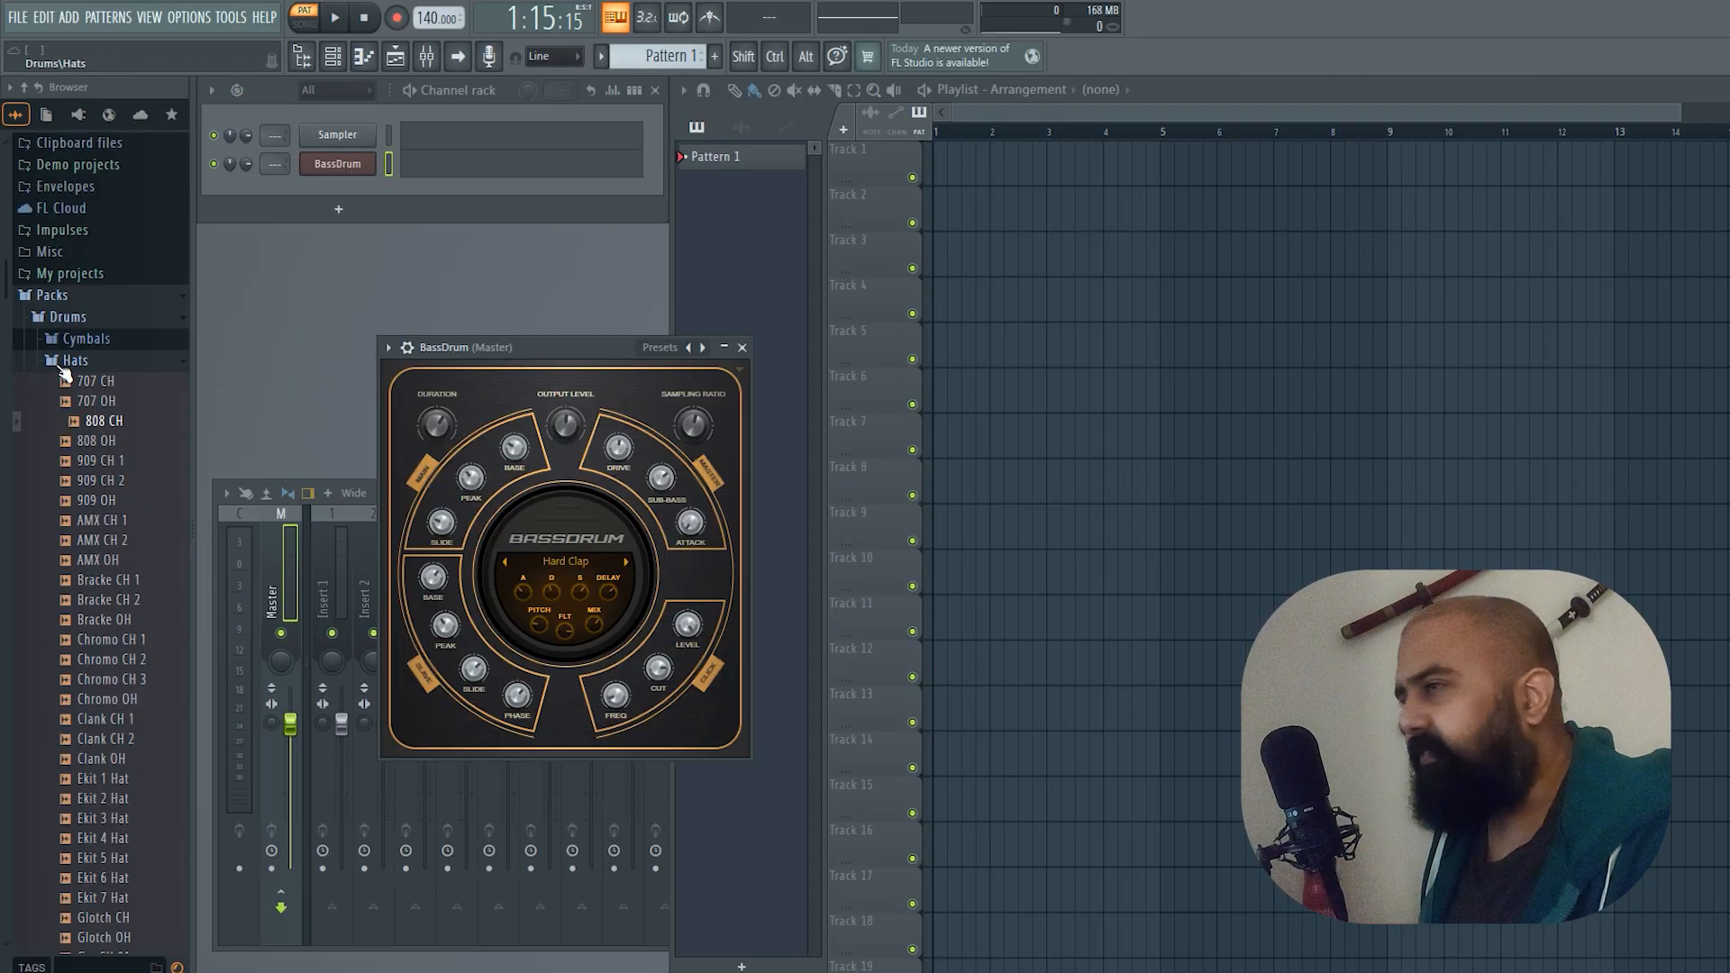
Add the 909 CH 2 hat as a channel and load the Grv Kick 17 sample onto the BassDrum channel
left_click(105, 481)
left_click_drag(105, 481, 333, 187)
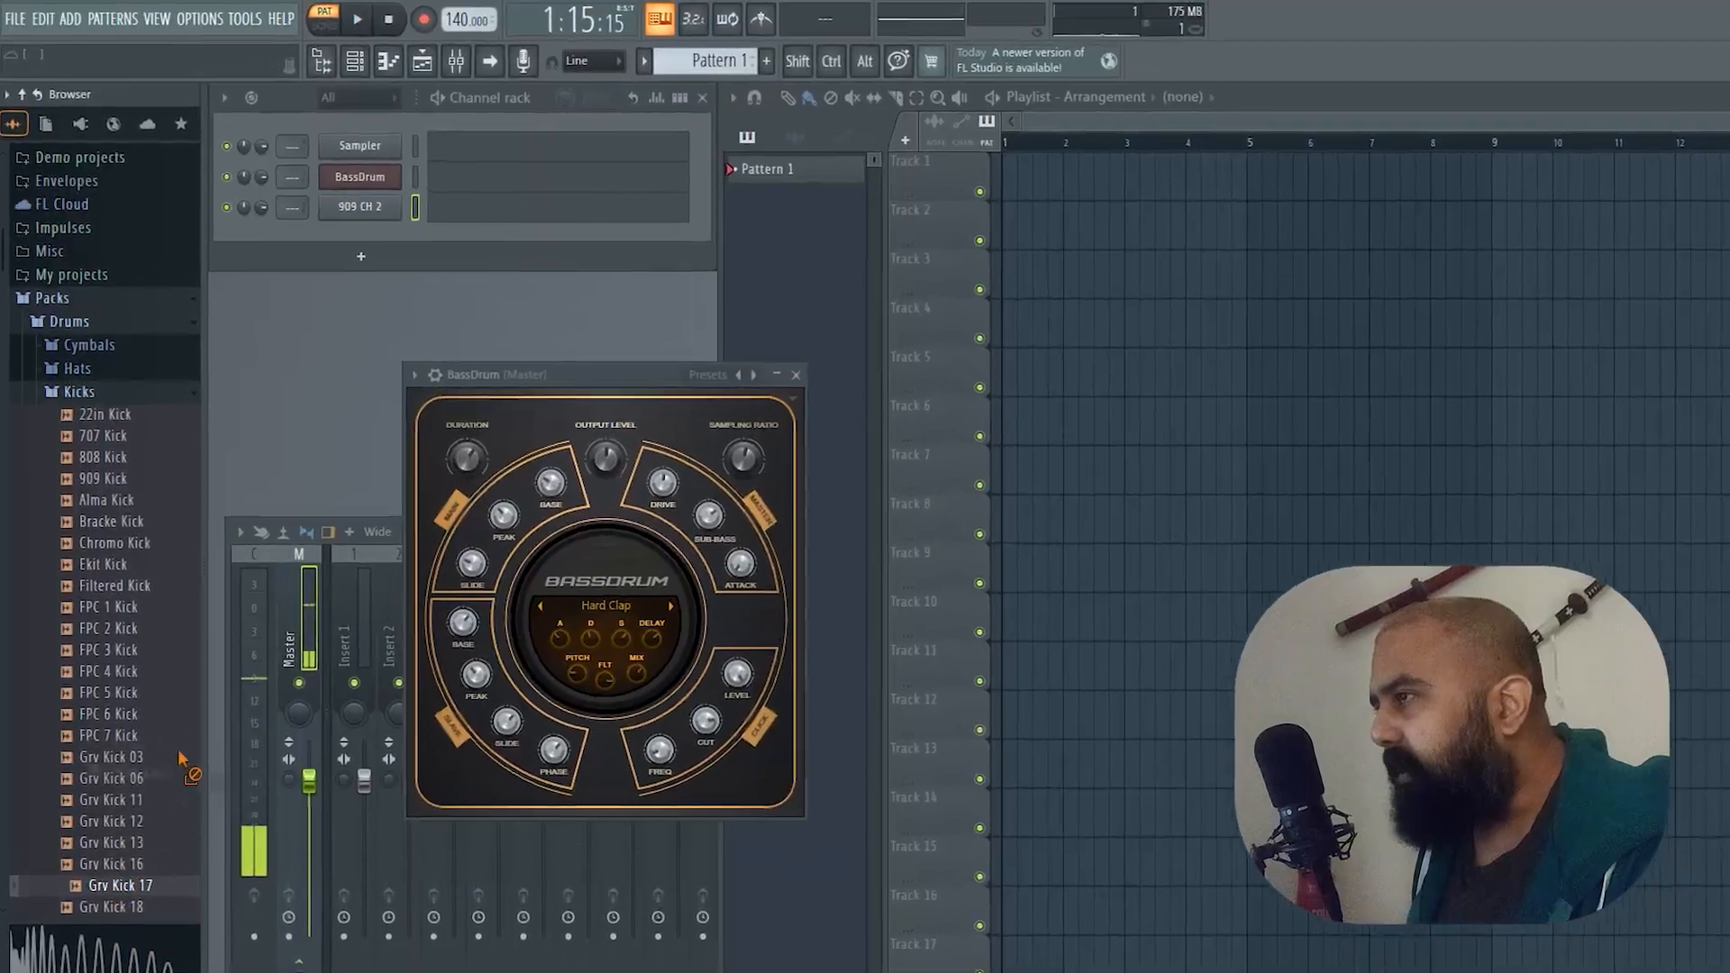
left_click_drag(289, 660, 437, 231)
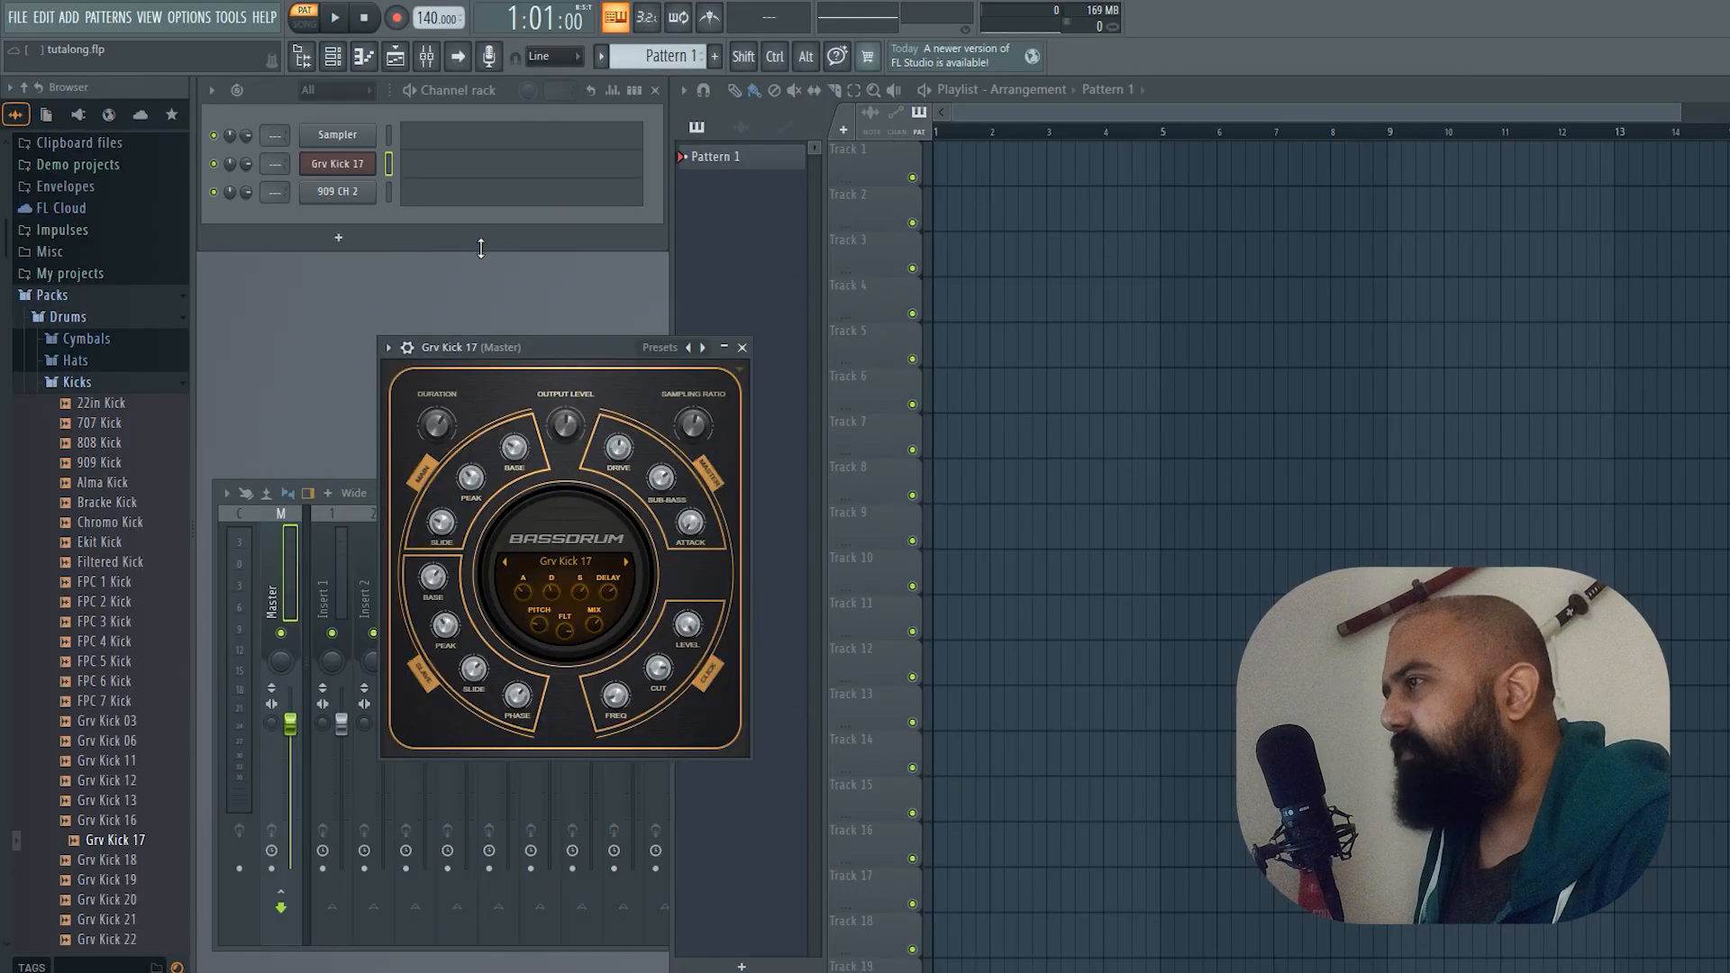
Draw the notes A#1, E2, C#2, B1 and A1 in the Grv Kick 17 channel's piano roll
left_click(569, 172)
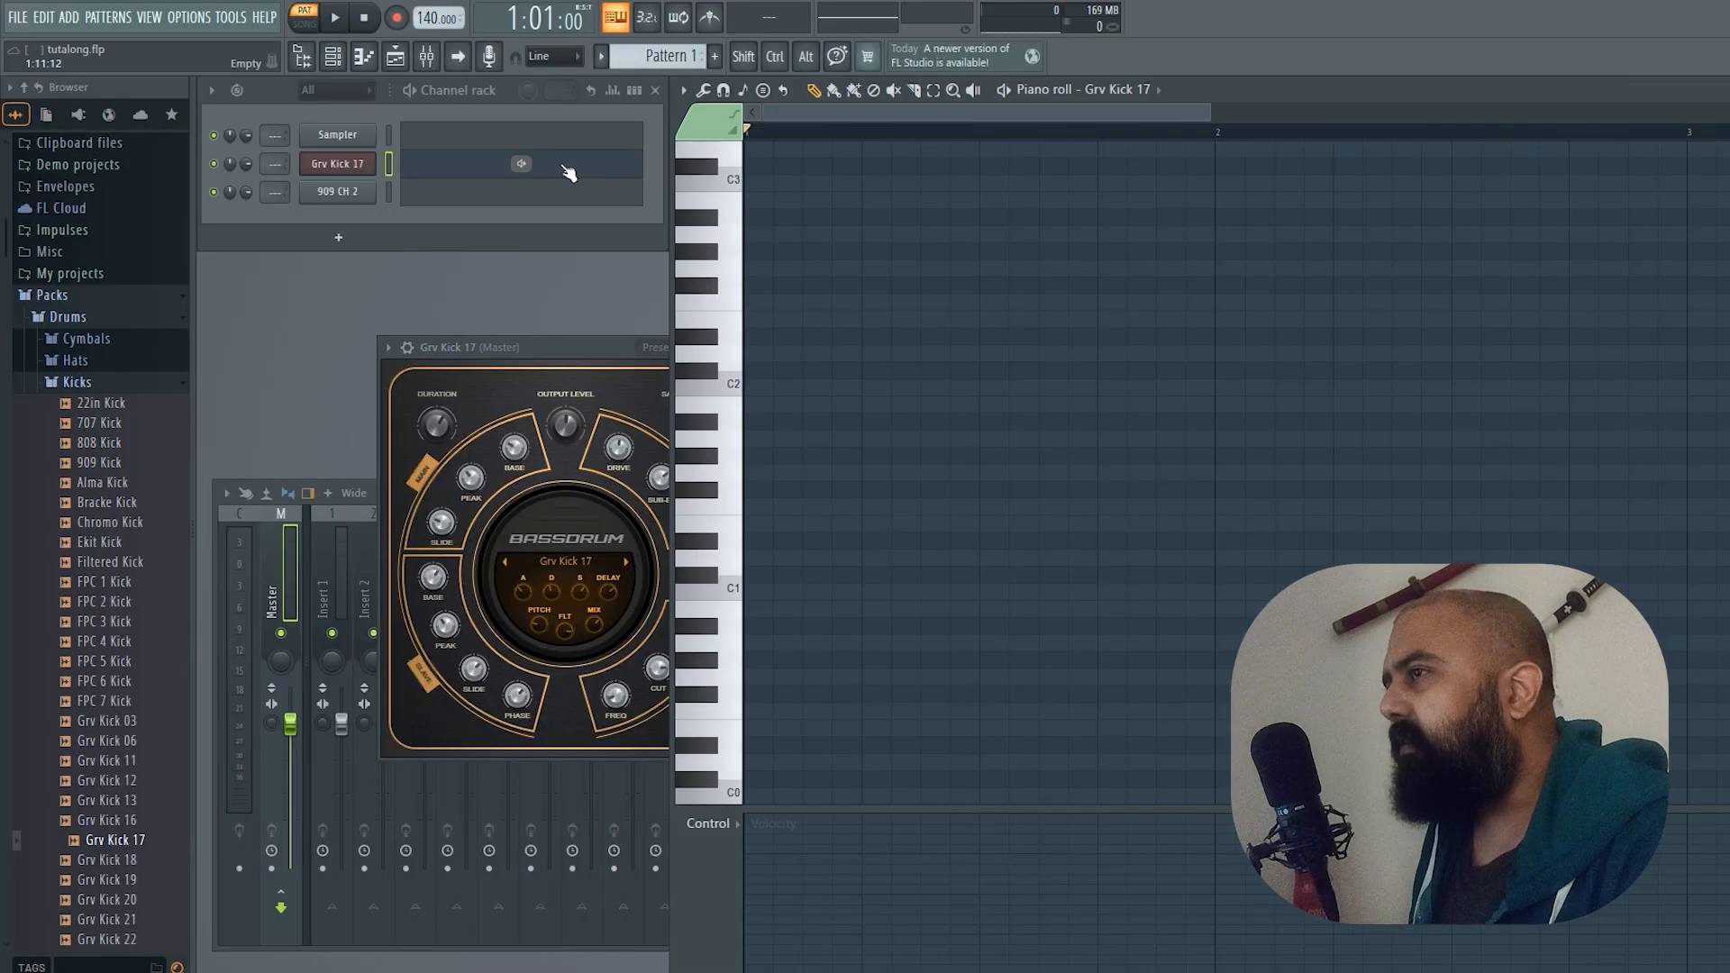
left_click_drag(744, 549, 741, 656)
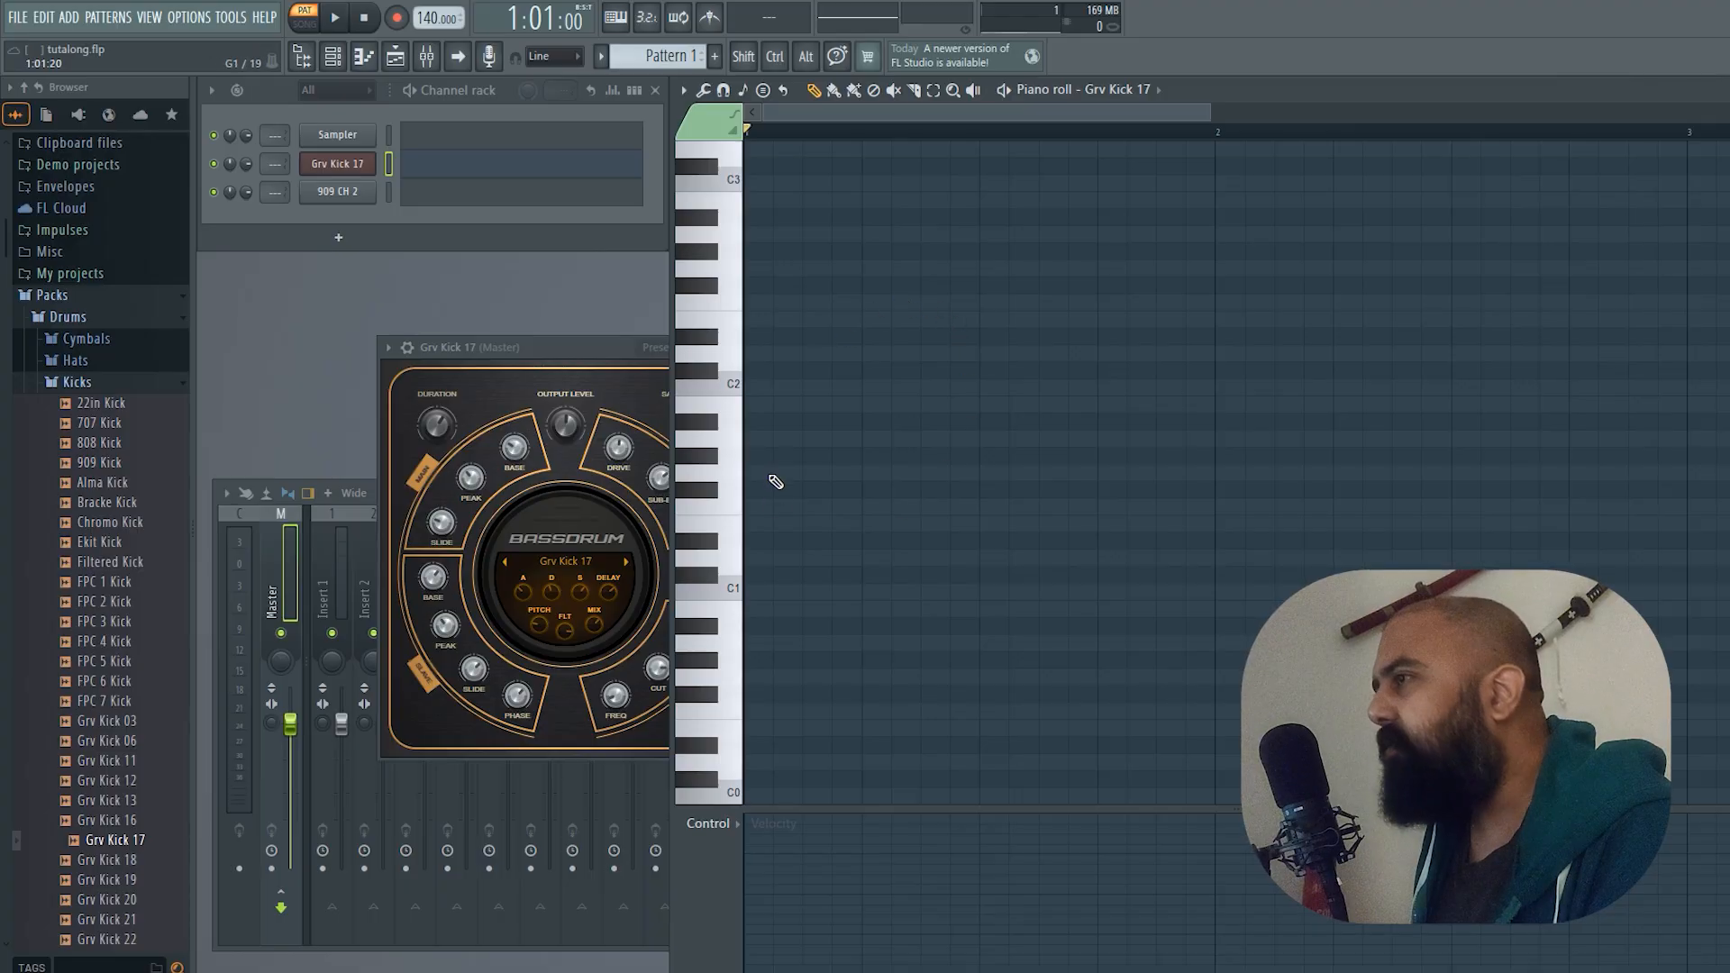
left_click(747, 371)
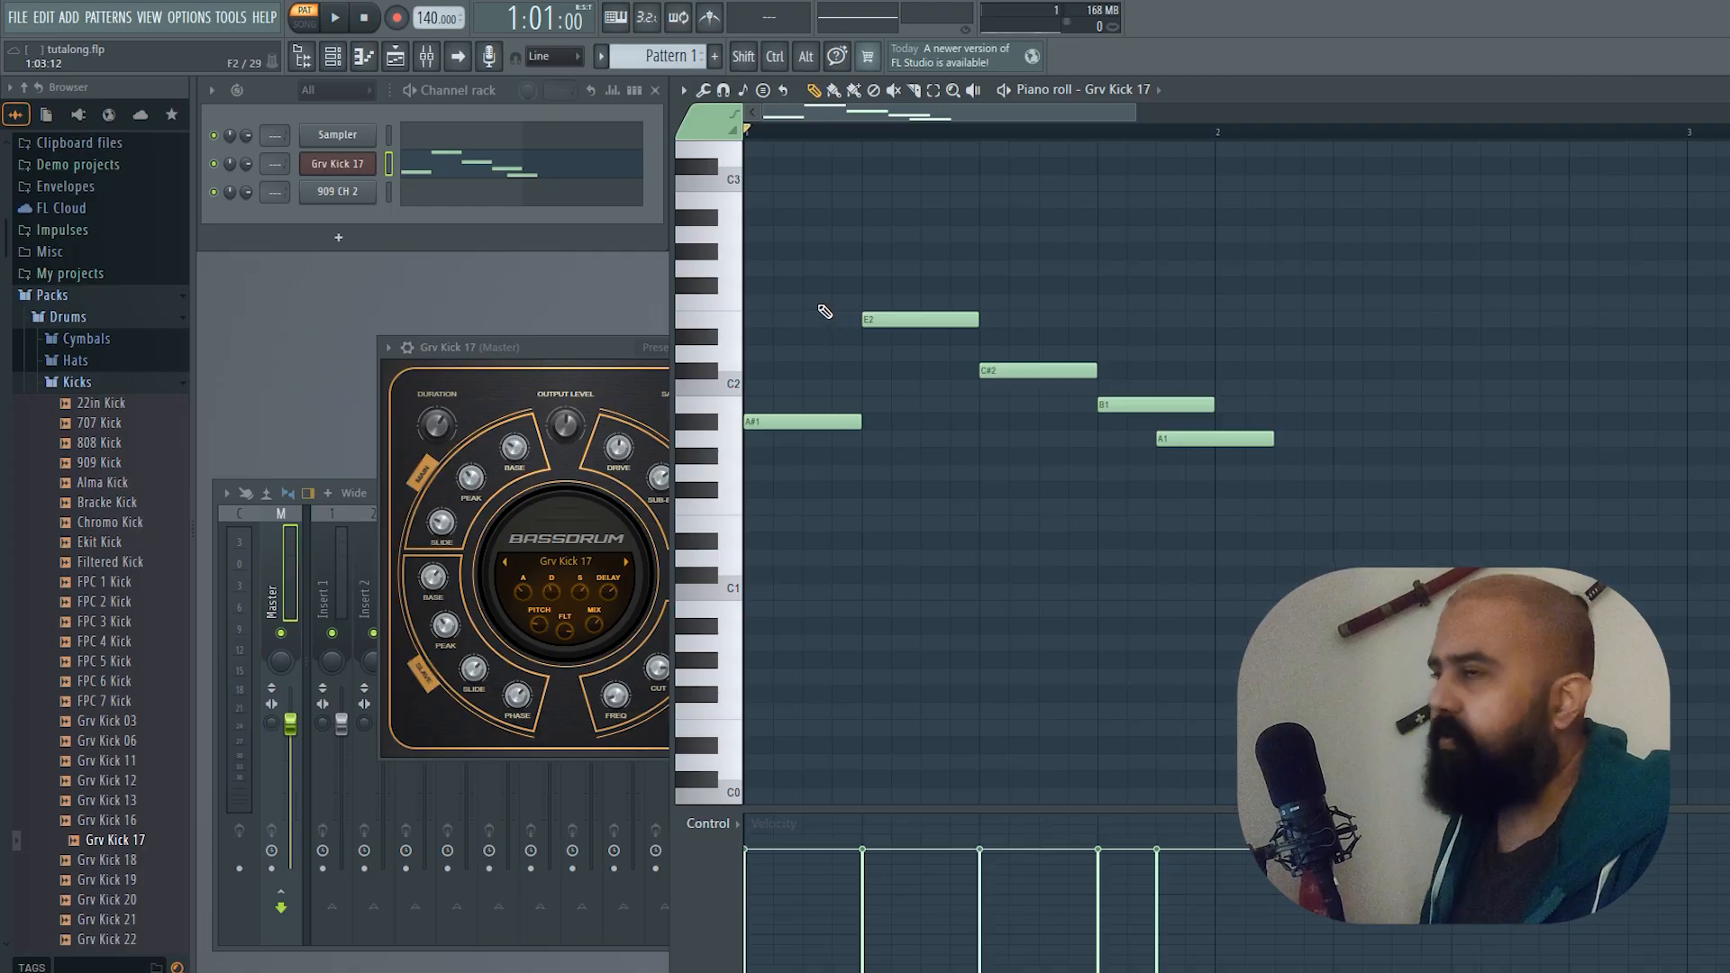
Delete the A#1, E2, C#2, B1 and A1 notes from the Grv Kick 17 piano roll
right_click(816, 421)
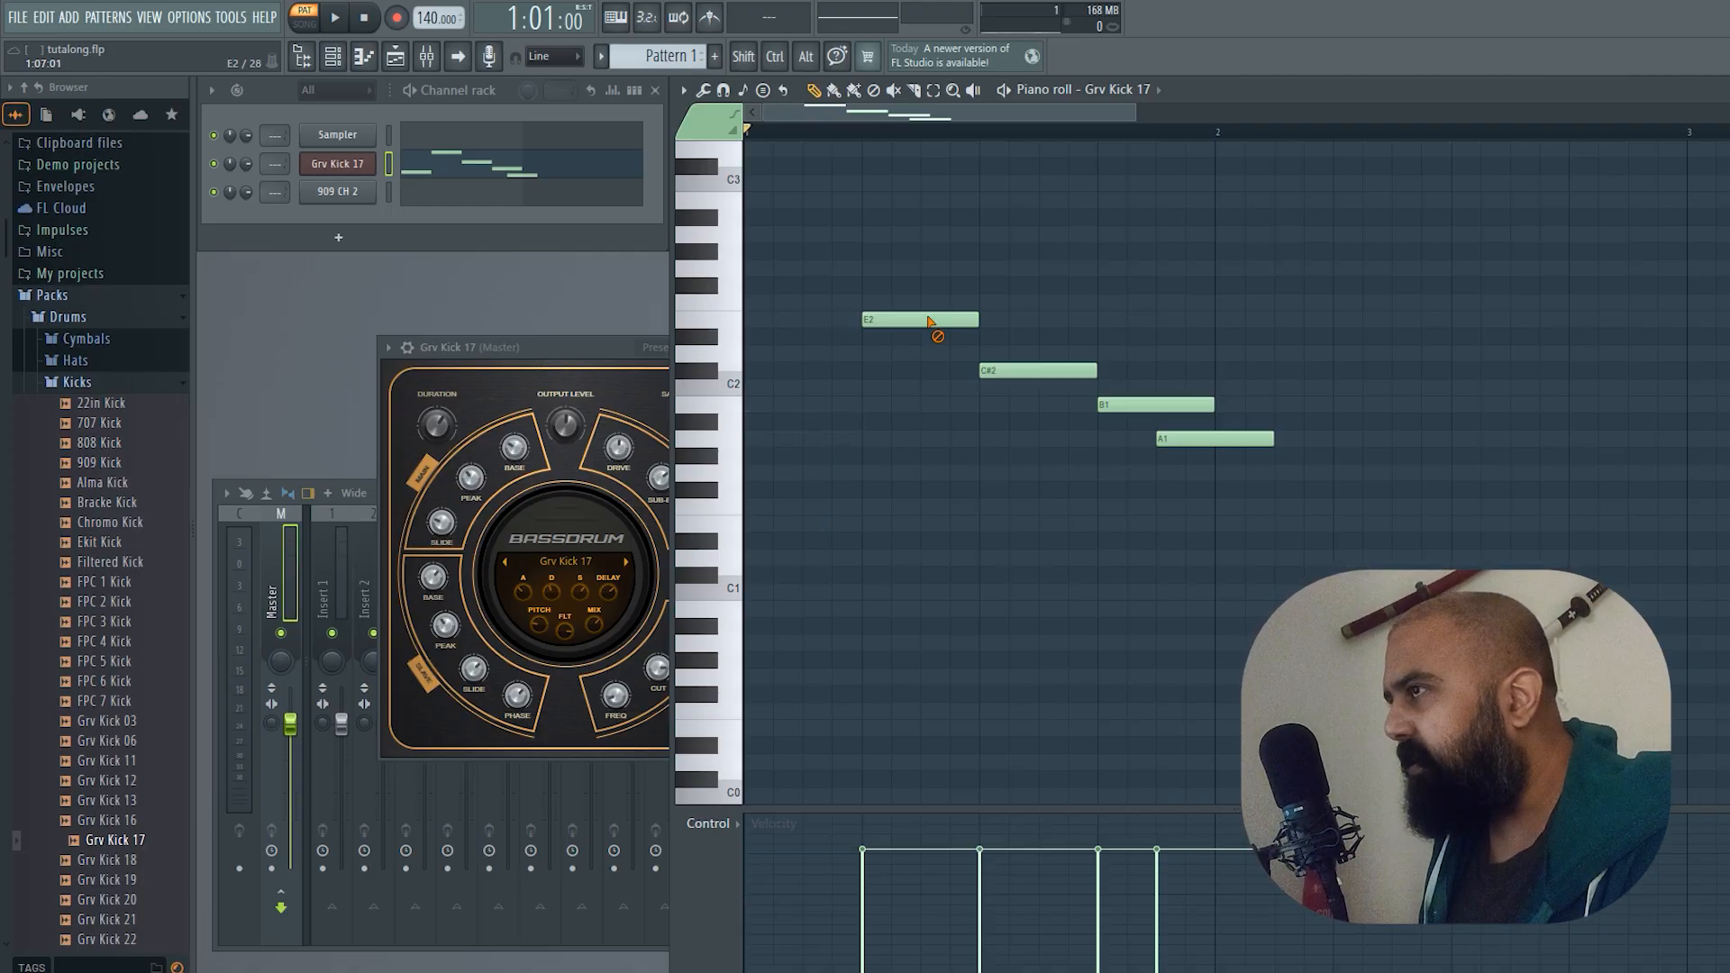
right_click(928, 321)
right_click(1027, 370)
right_click(1104, 404)
right_click(1176, 439)
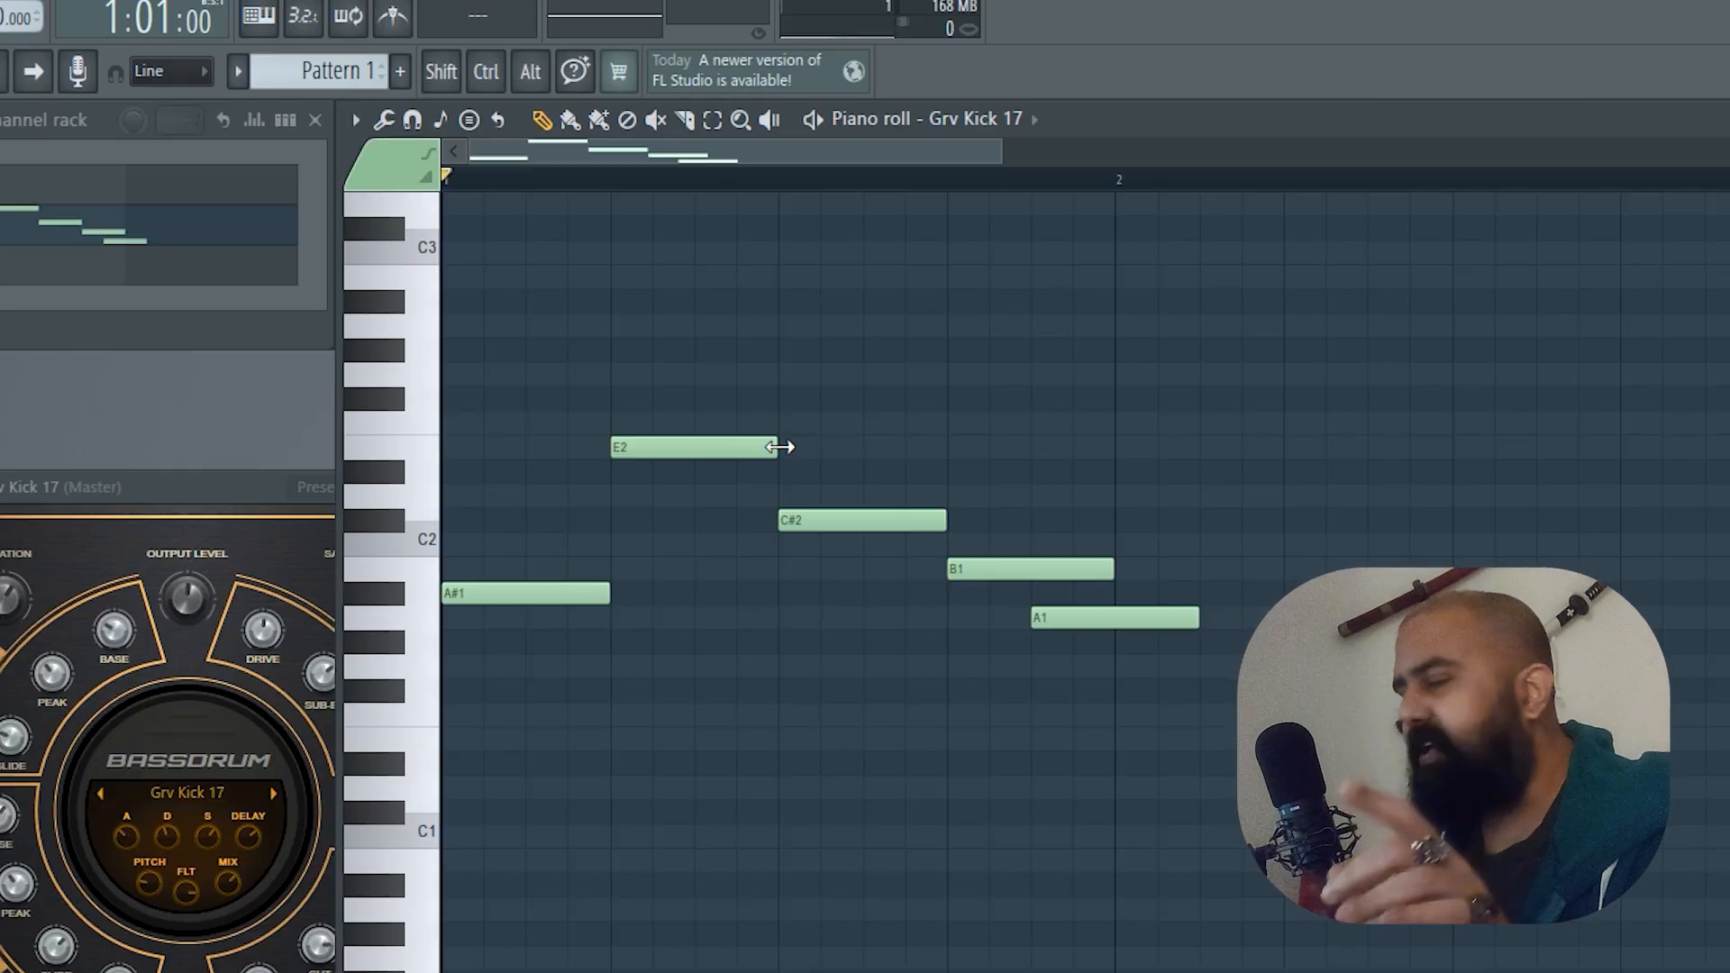
Lengthen the E2 note without grid snapping so that it overlaps the start of the C#2 note
left_click_drag(781, 447, 1028, 453)
left_click_drag(923, 463, 774, 470)
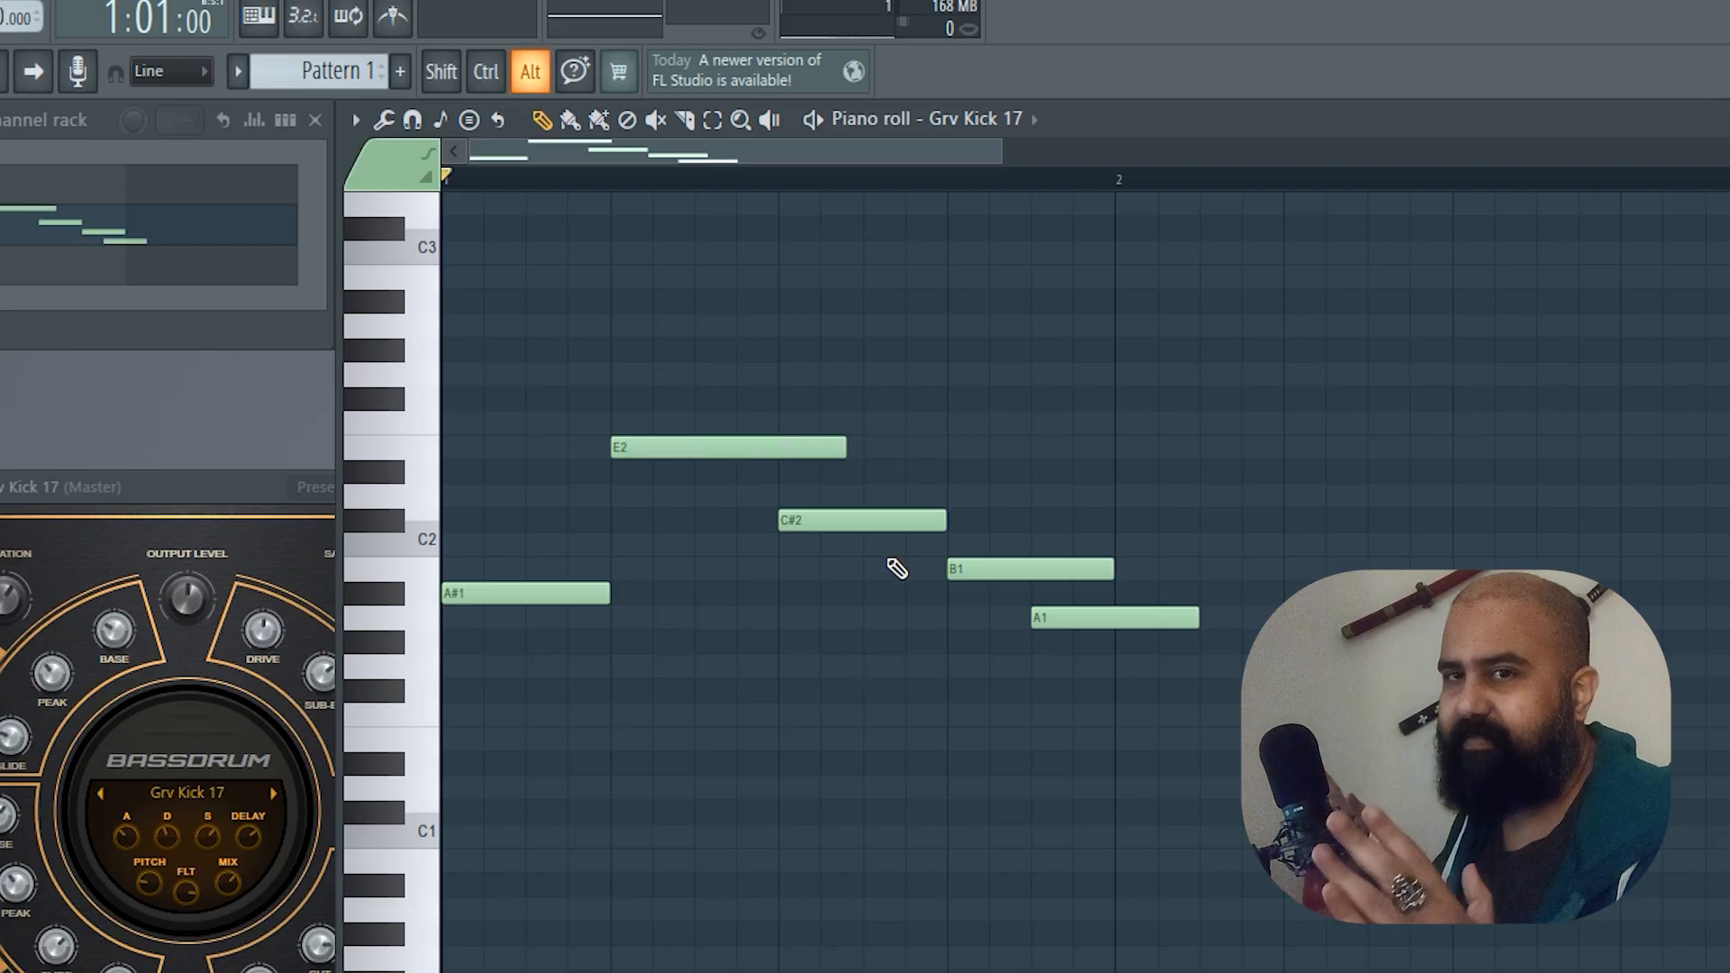
scroll(1025, 542, "down", 5)
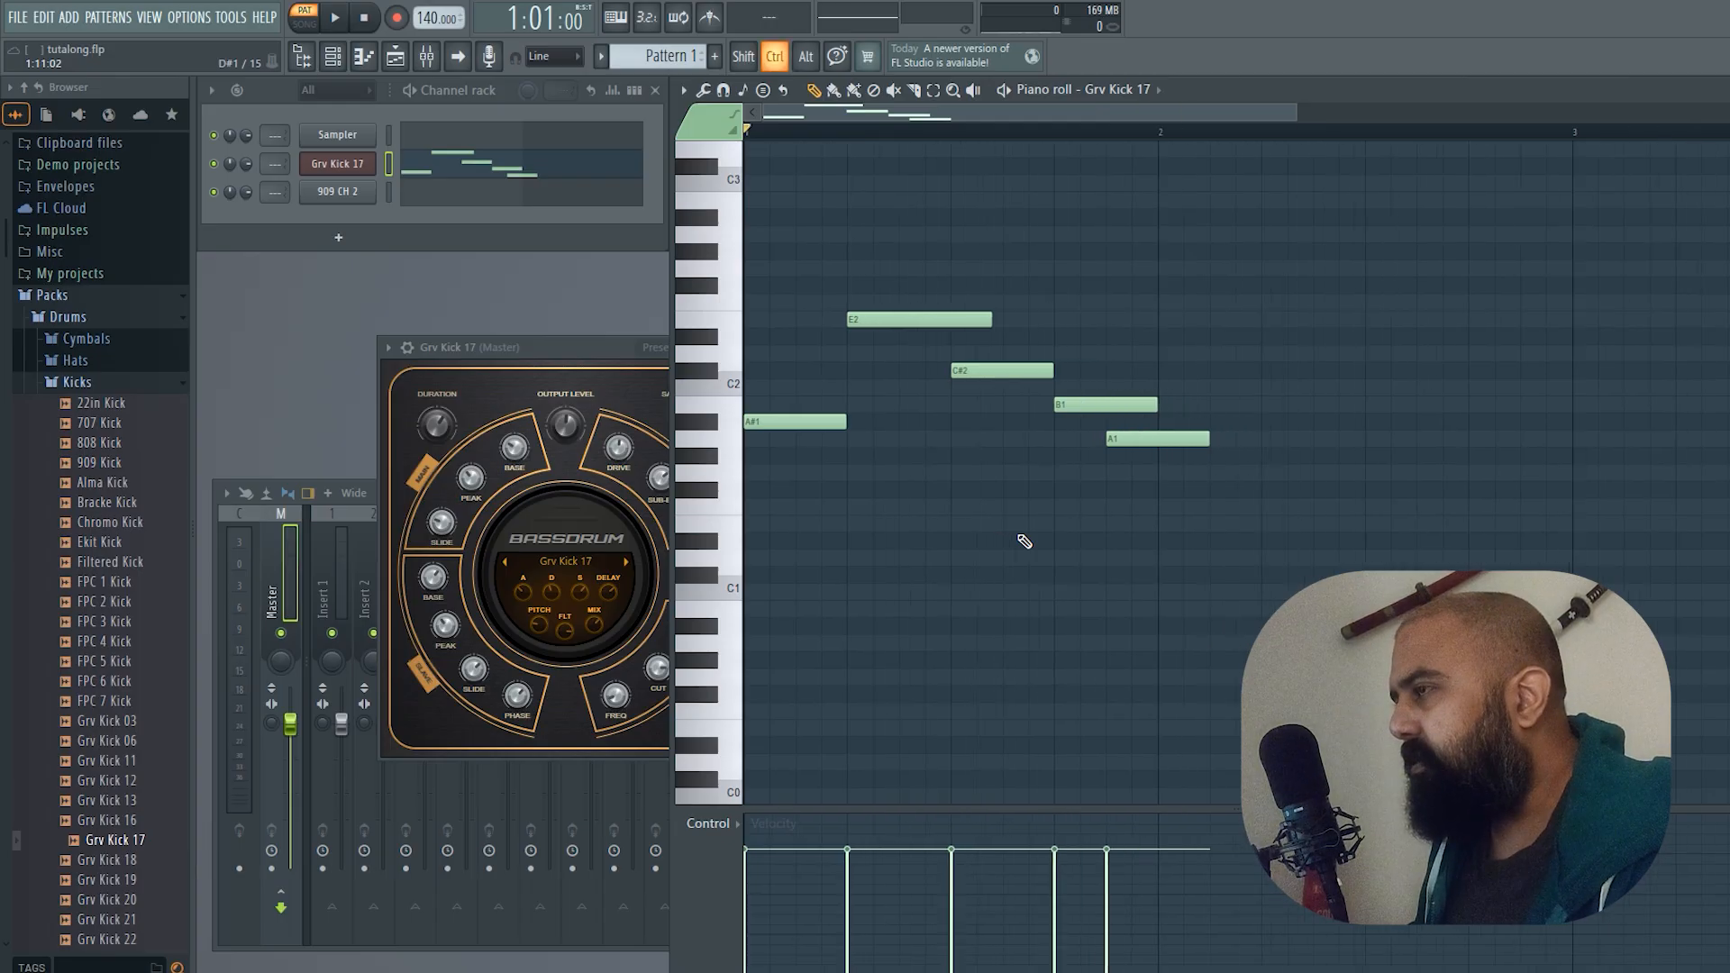
scroll(1018, 540, "up", 6)
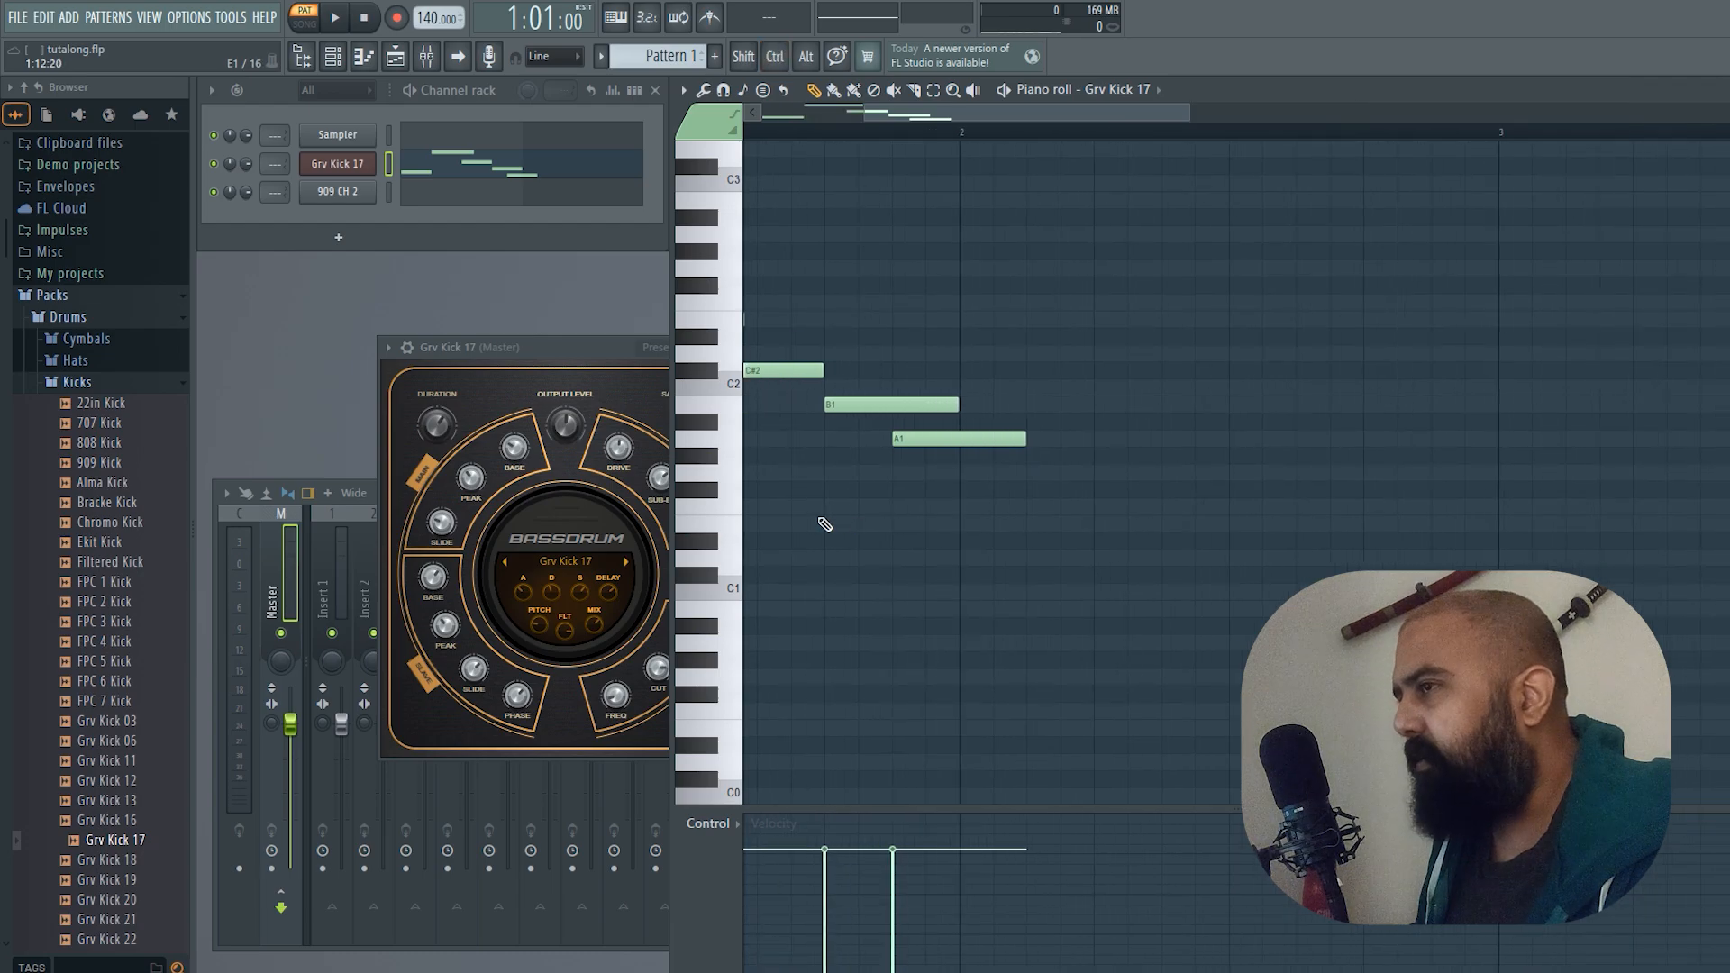
scroll(811, 521, "up", 2)
scroll(773, 515, "down", 2)
scroll(916, 447, "up", 2)
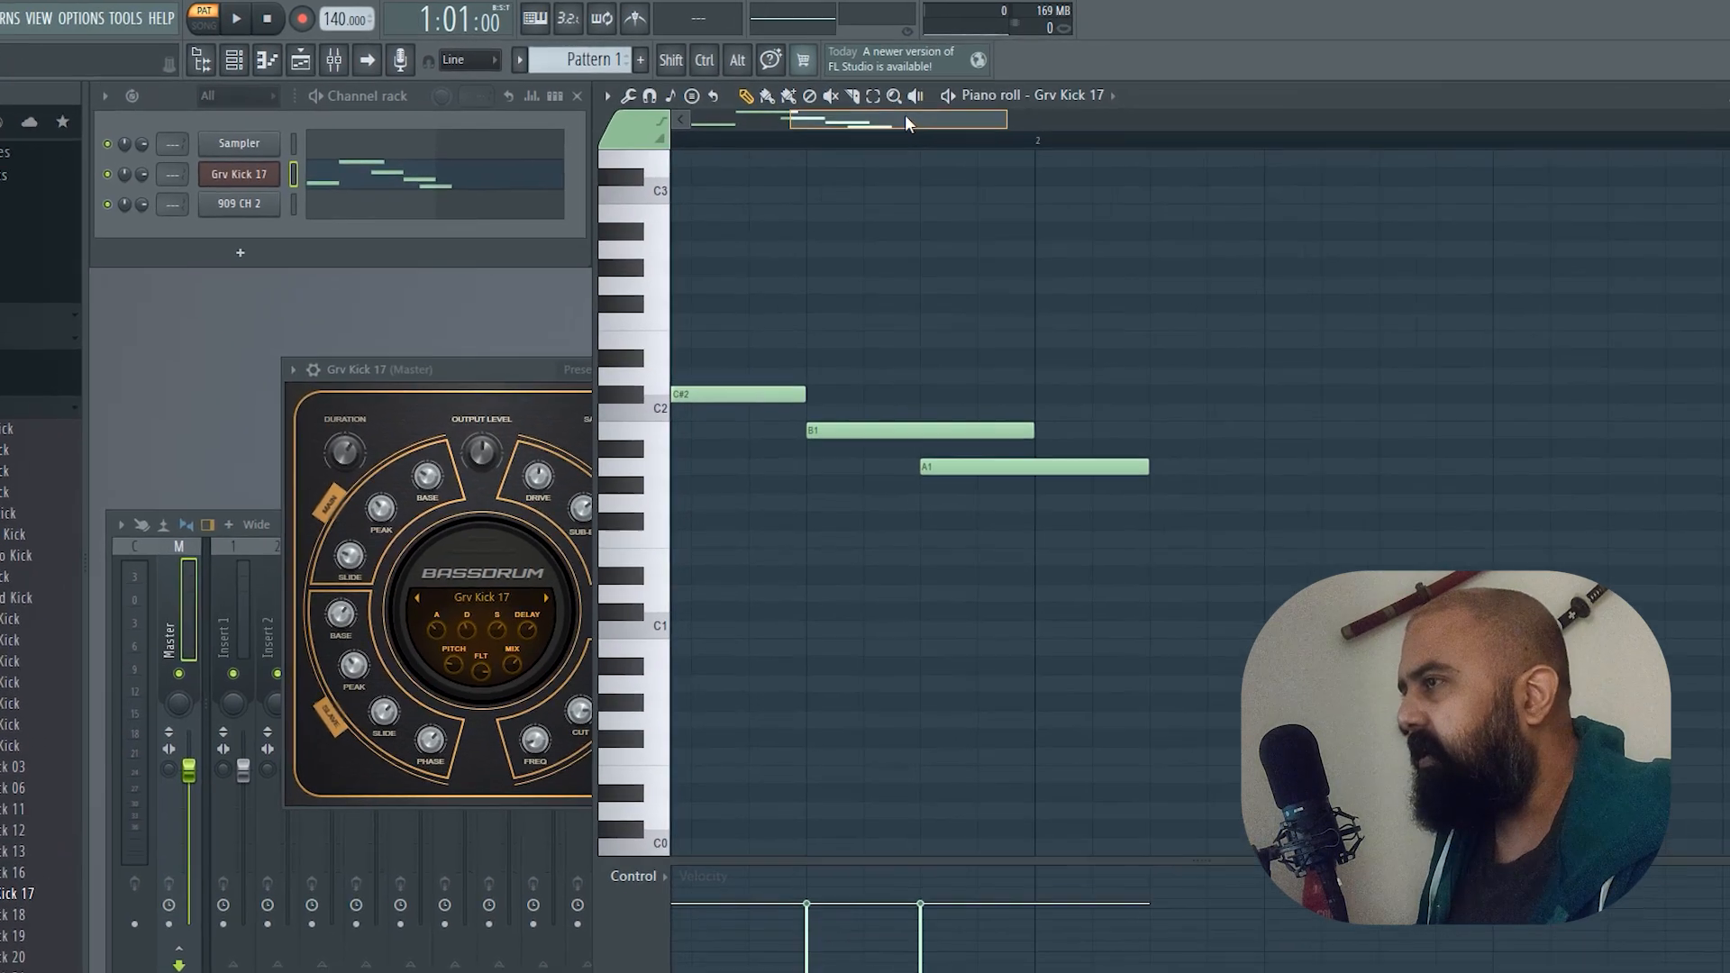
left_click_drag(962, 109, 804, 111)
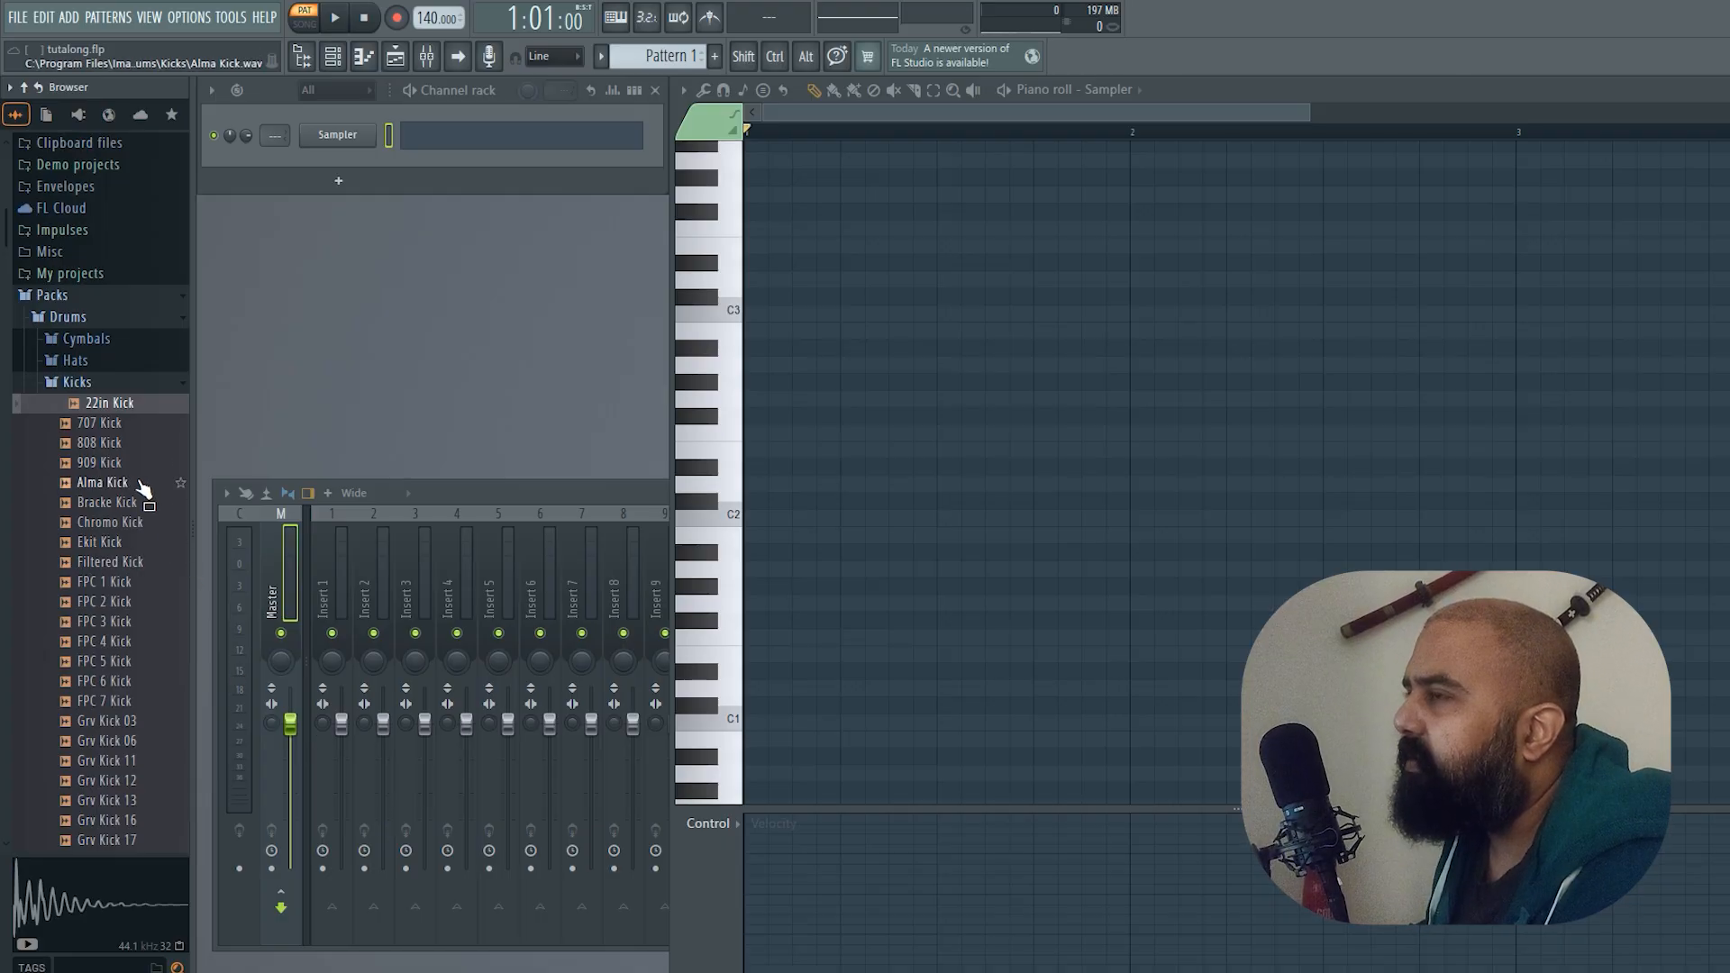
Audition several samples in the Kicks folder and load Grv Kick 03 onto the Sampler channel
left_click(96, 444)
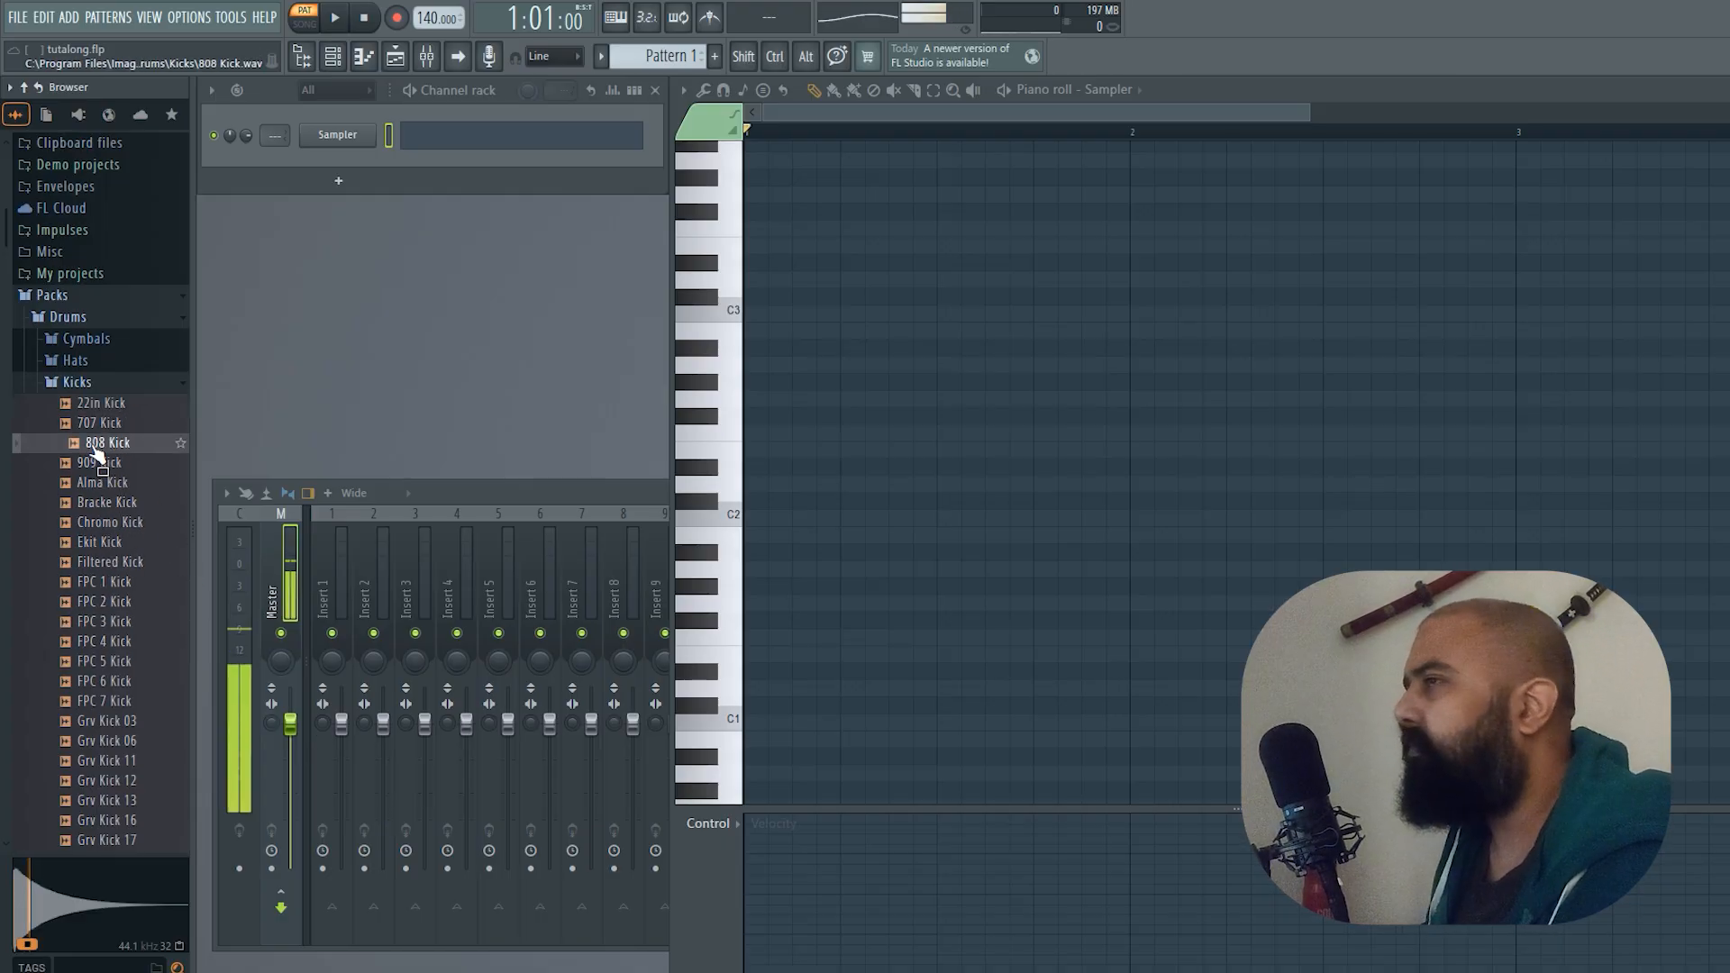
left_click(99, 502)
left_click(109, 603)
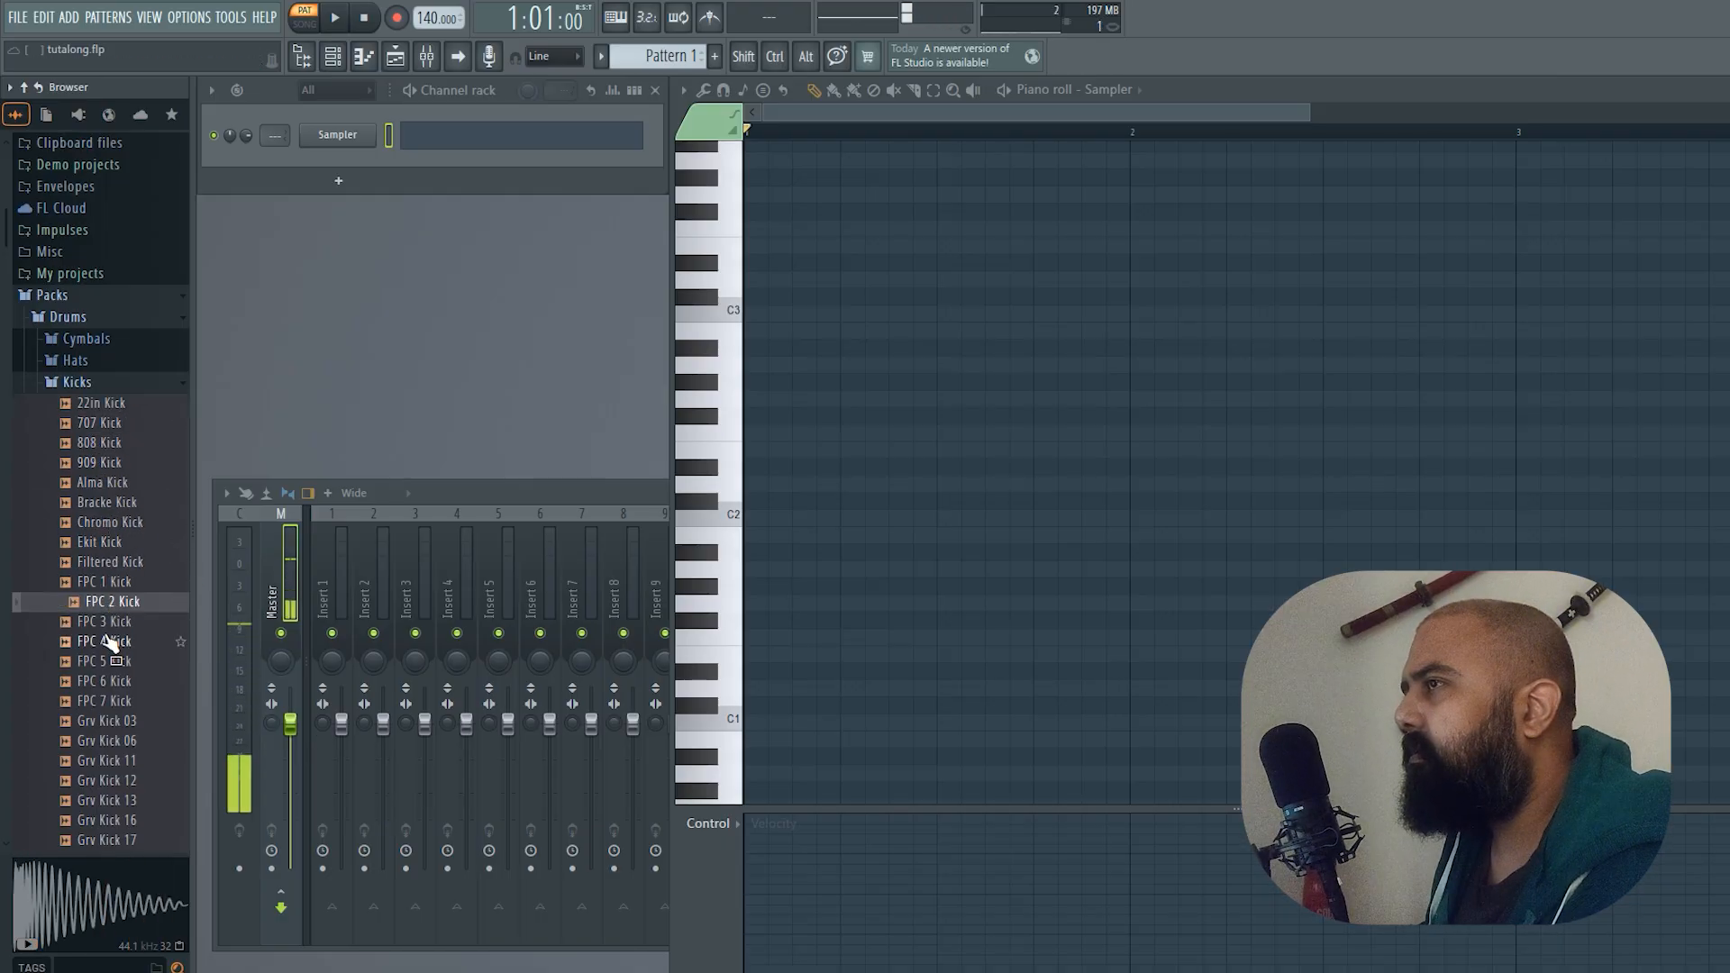
left_click(104, 662)
left_click(102, 721)
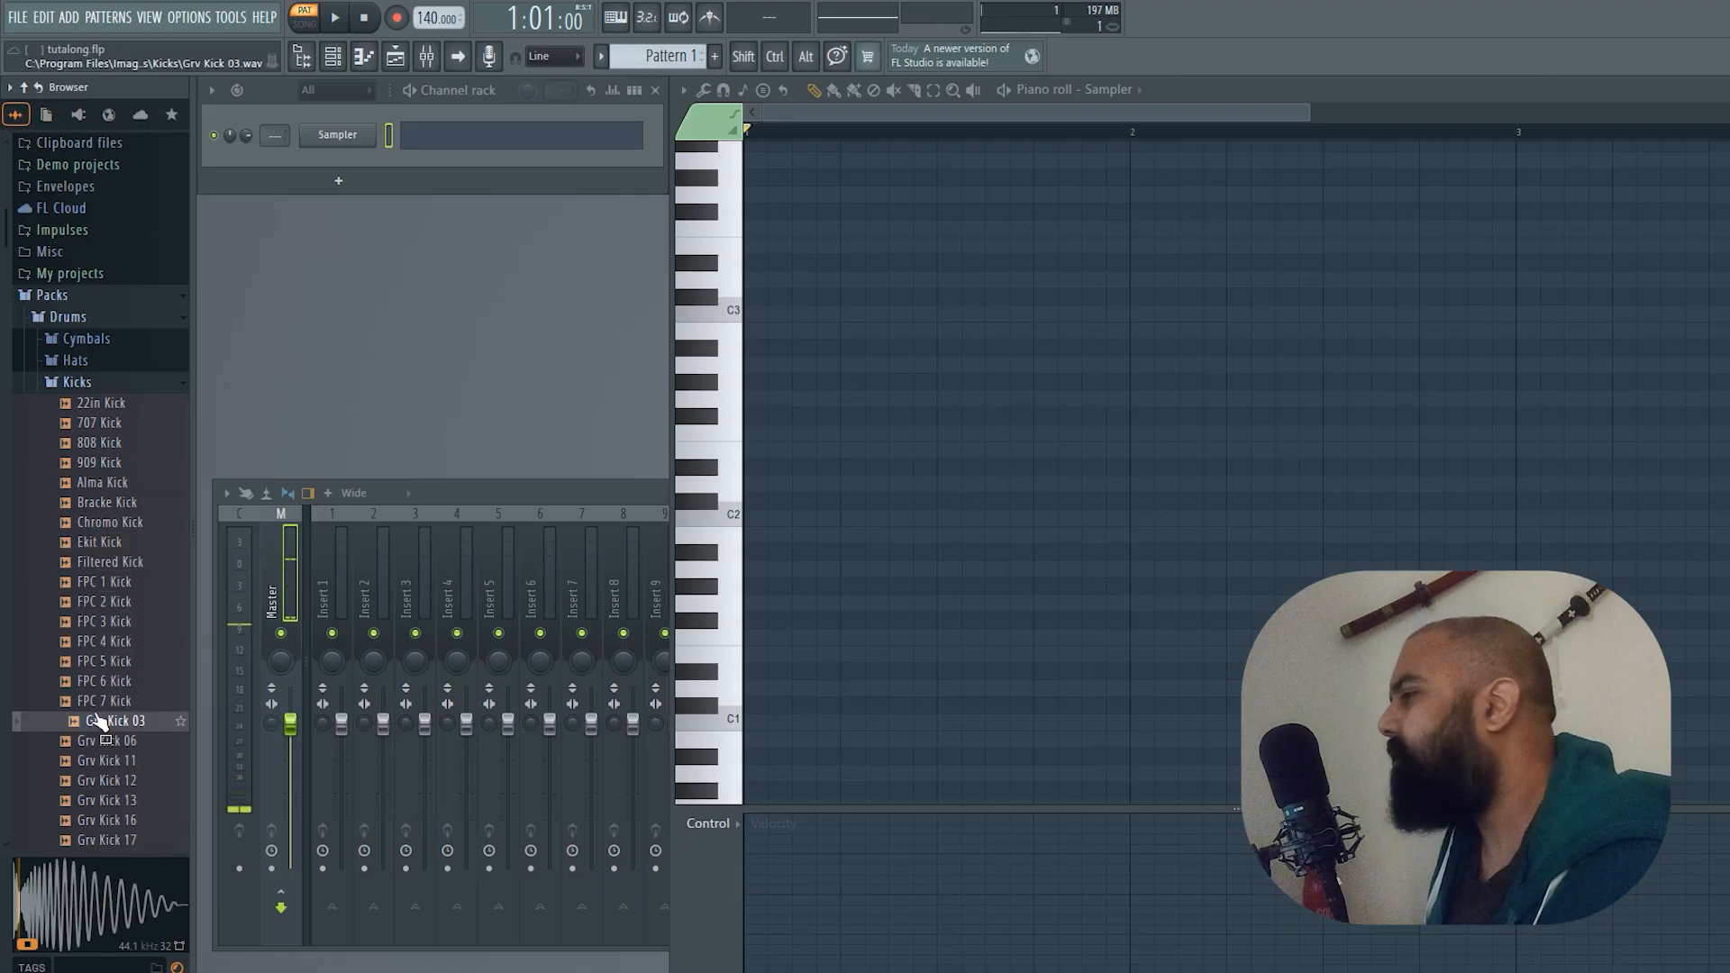
left_click(105, 761)
left_click(116, 721)
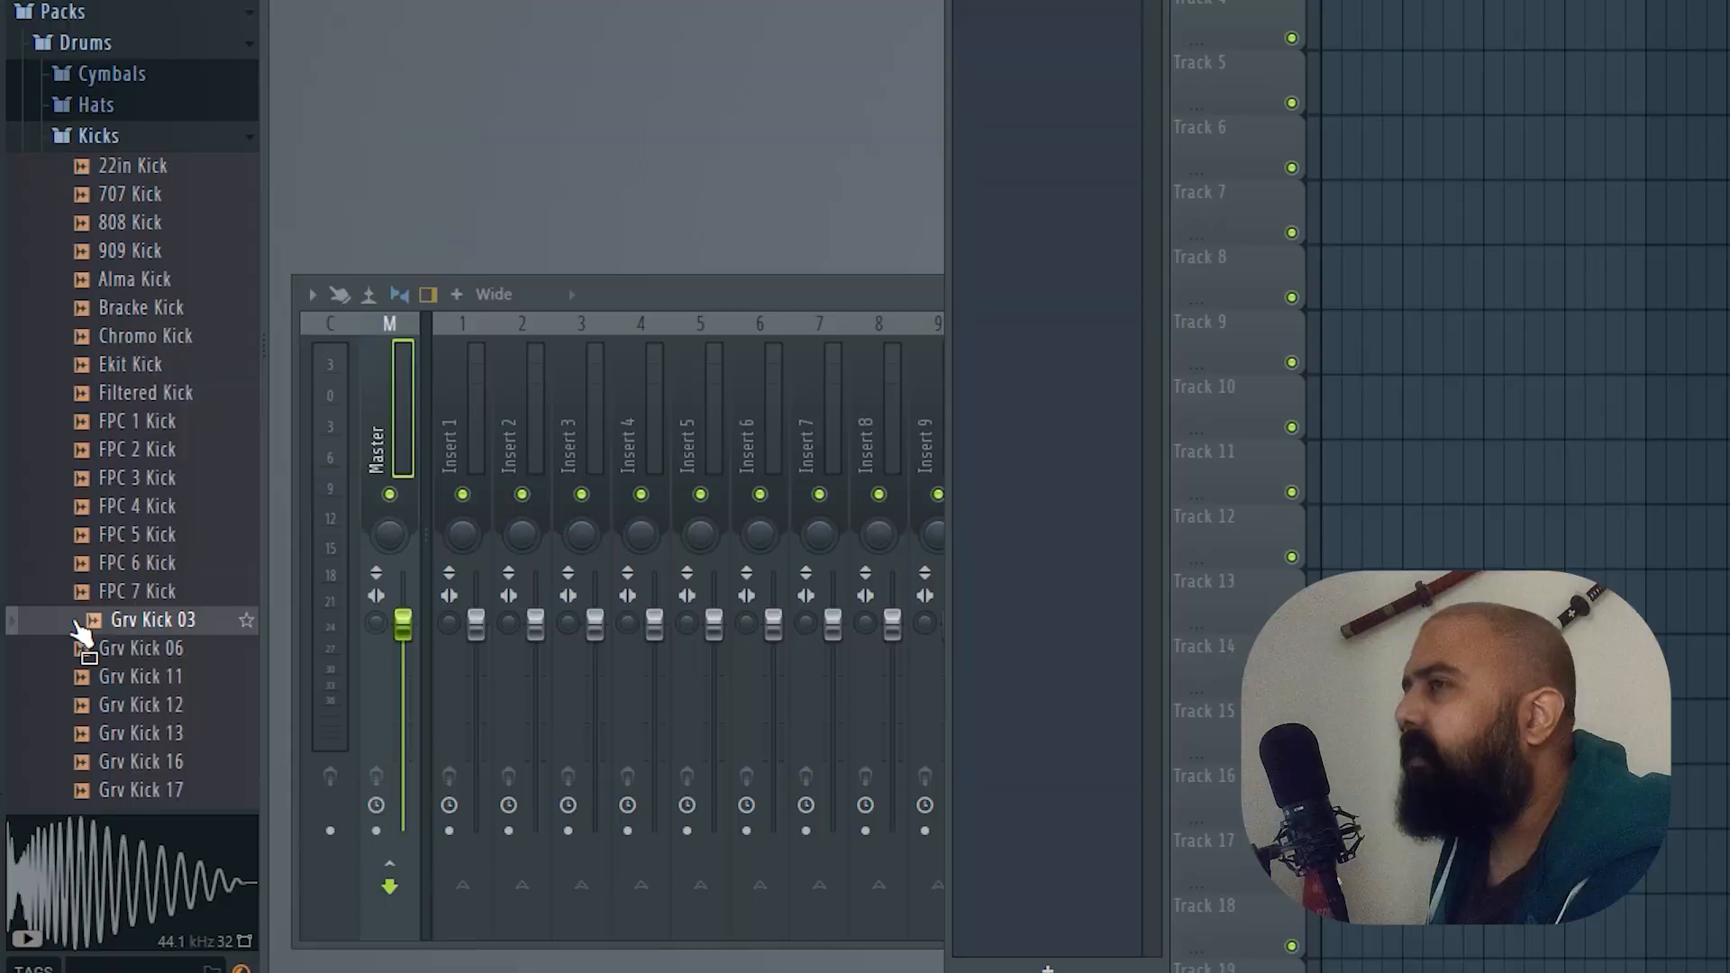
left_click_drag(80, 631, 456, 153)
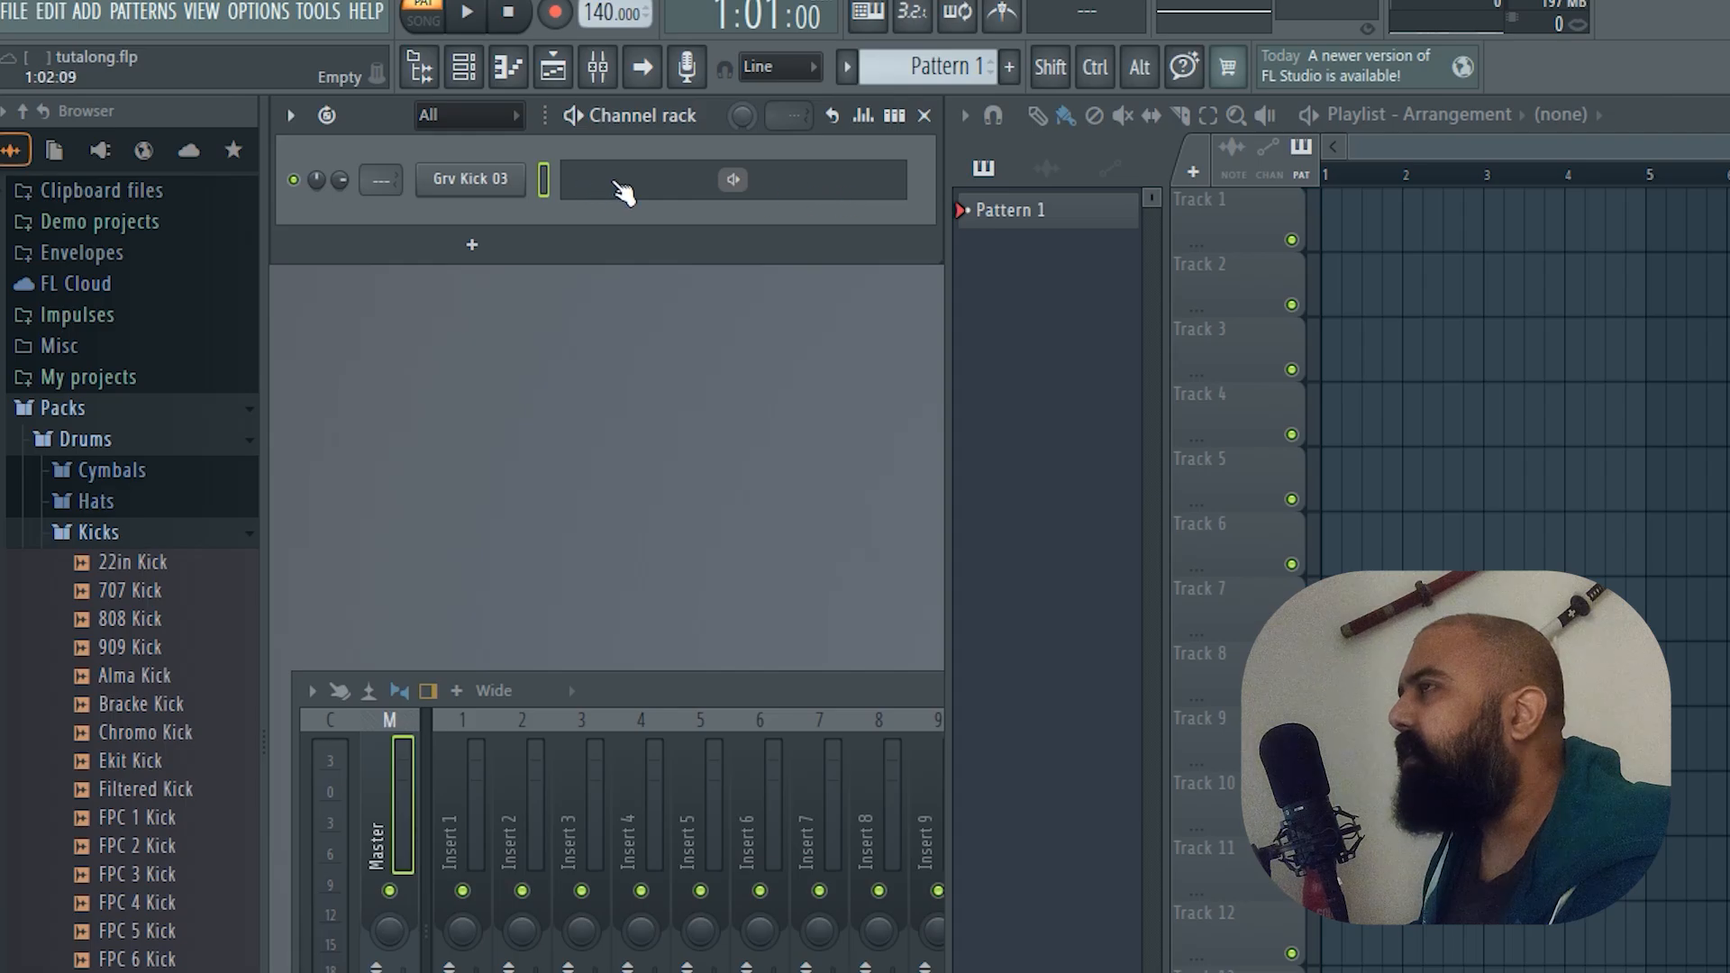
Place C5 notes on all four beats of bar 1 in the Grv Kick 03 piano roll and play the pattern
left_click(866, 180)
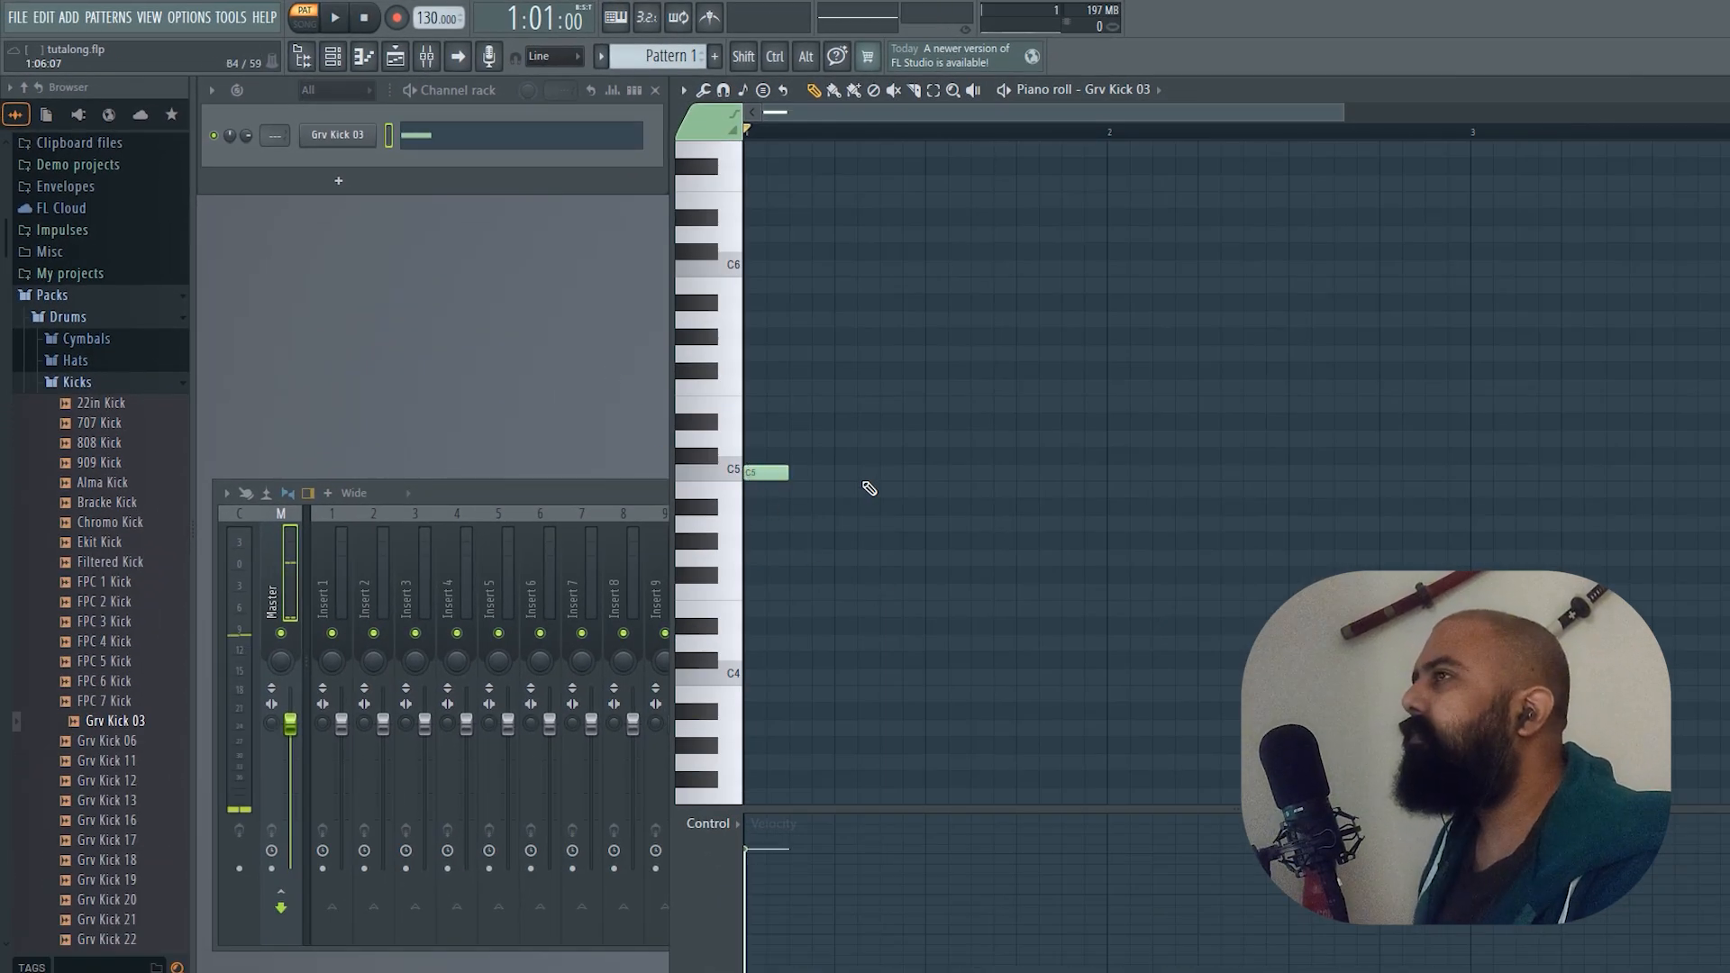
left_click(847, 472)
left_click(937, 473)
left_click(1028, 472)
key("space")
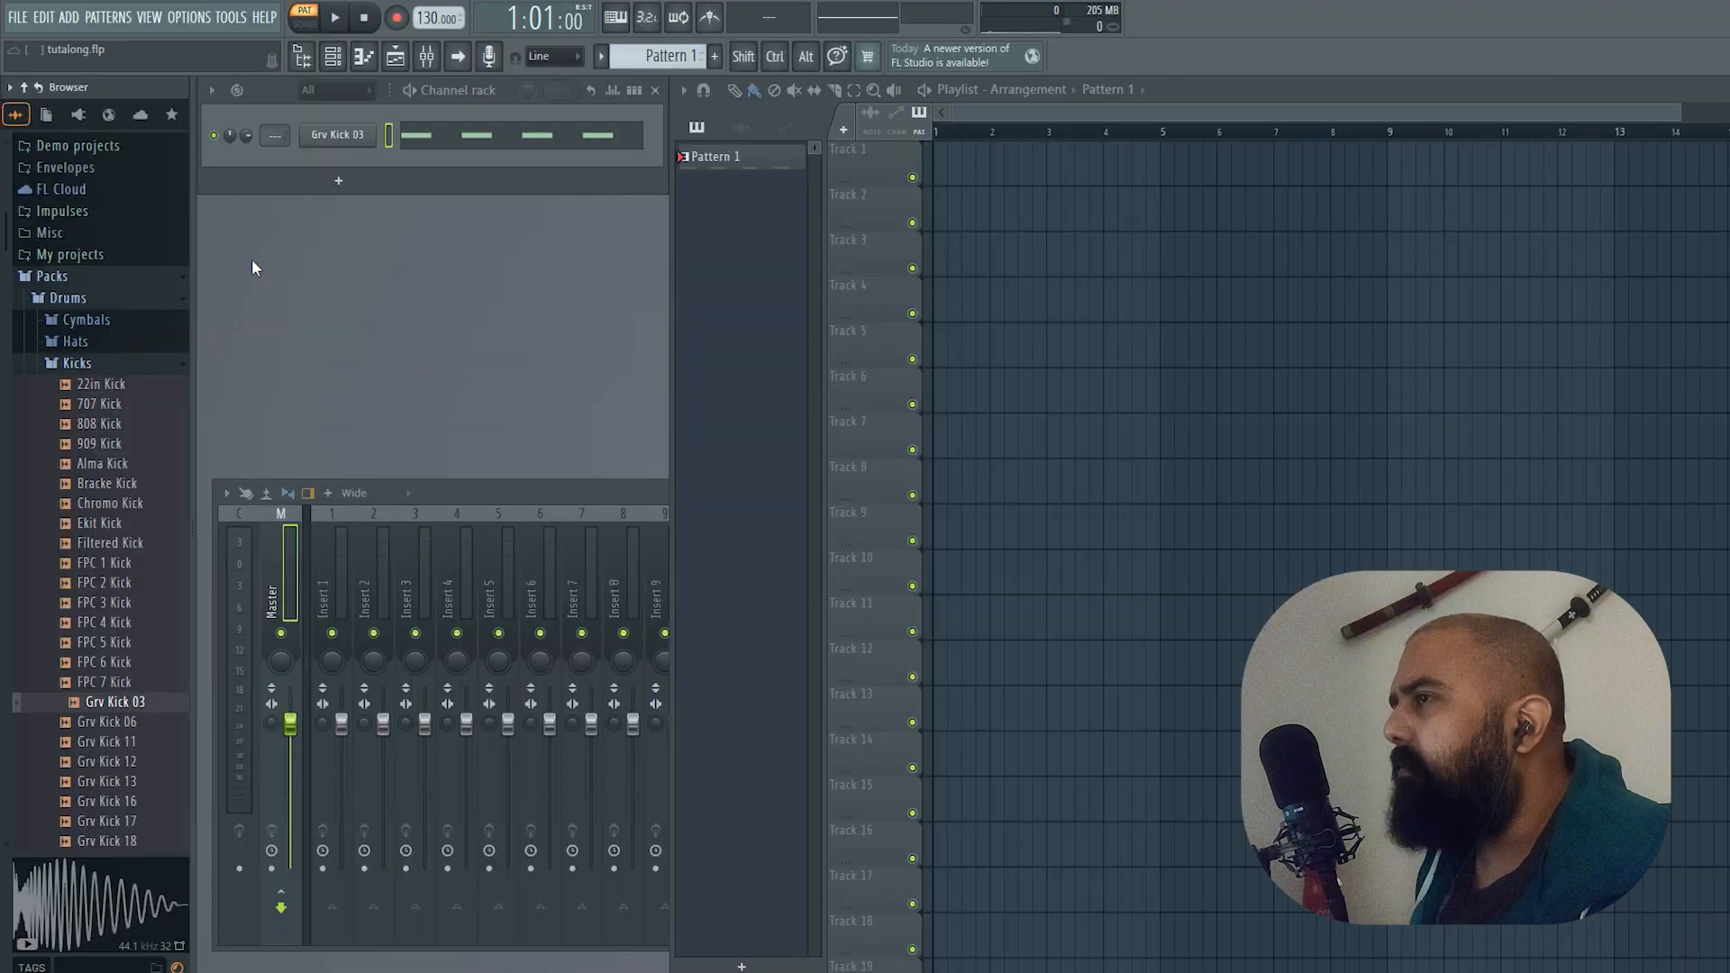
Audition samples in the Snares folder of the Drums pack and add FPC Snare 8 as a new channel below the kick
left_click(171, 368)
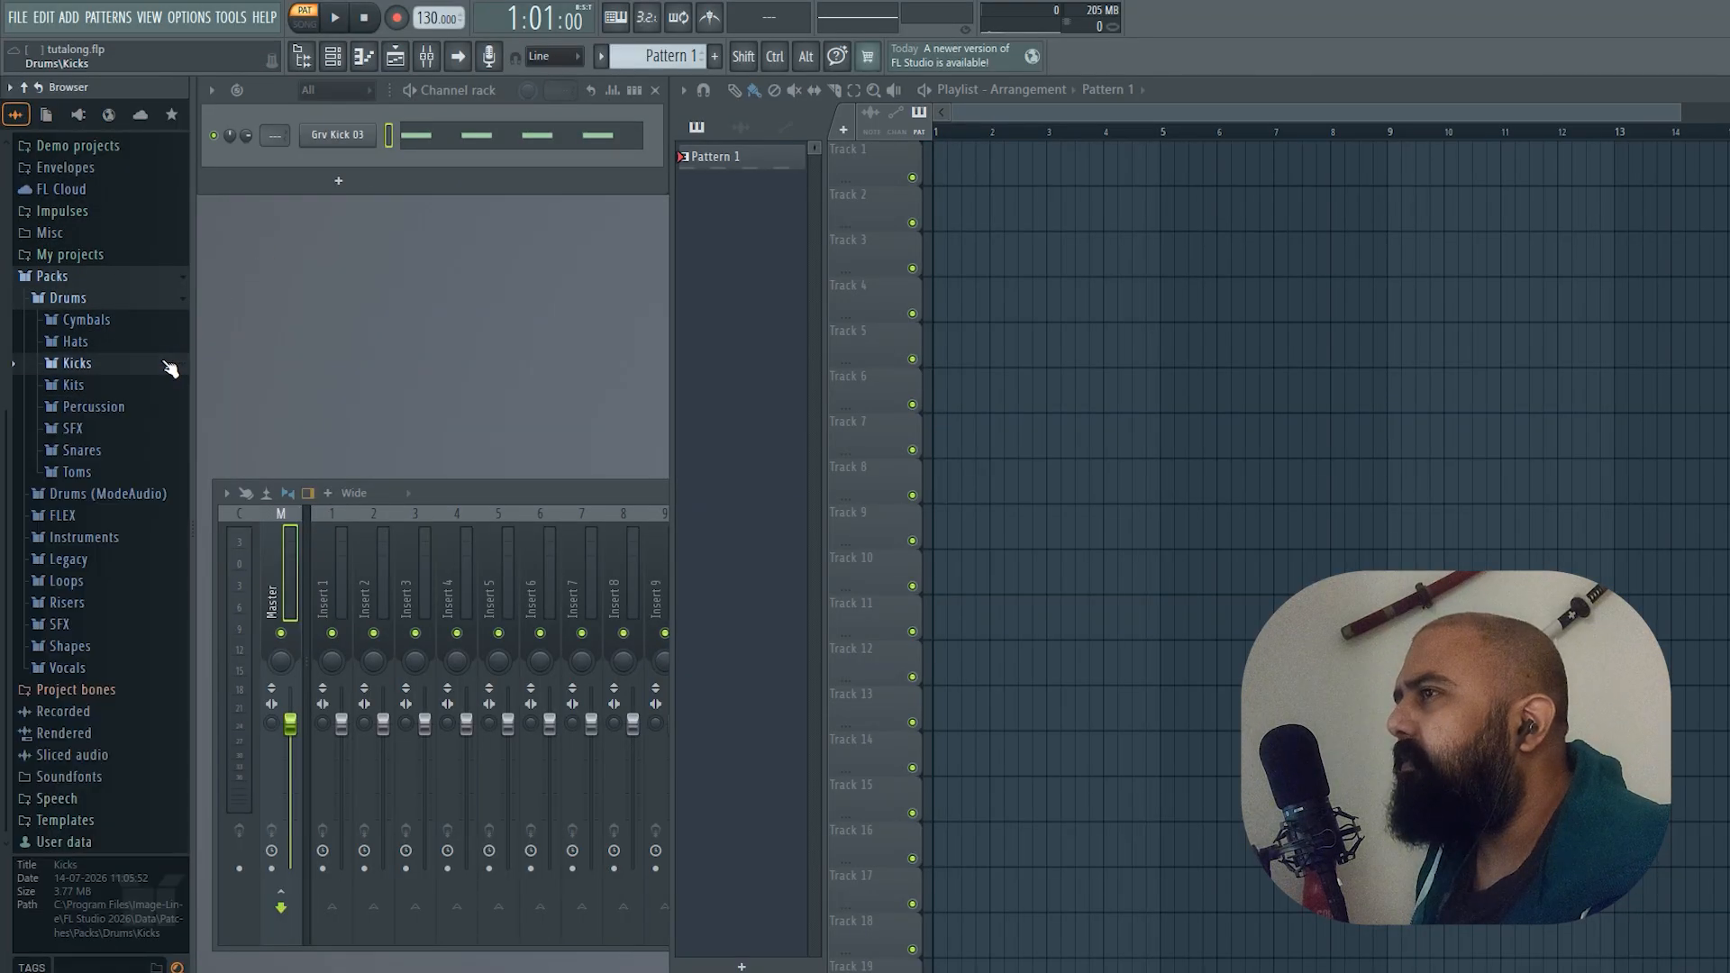
left_click(83, 451)
left_click(106, 491)
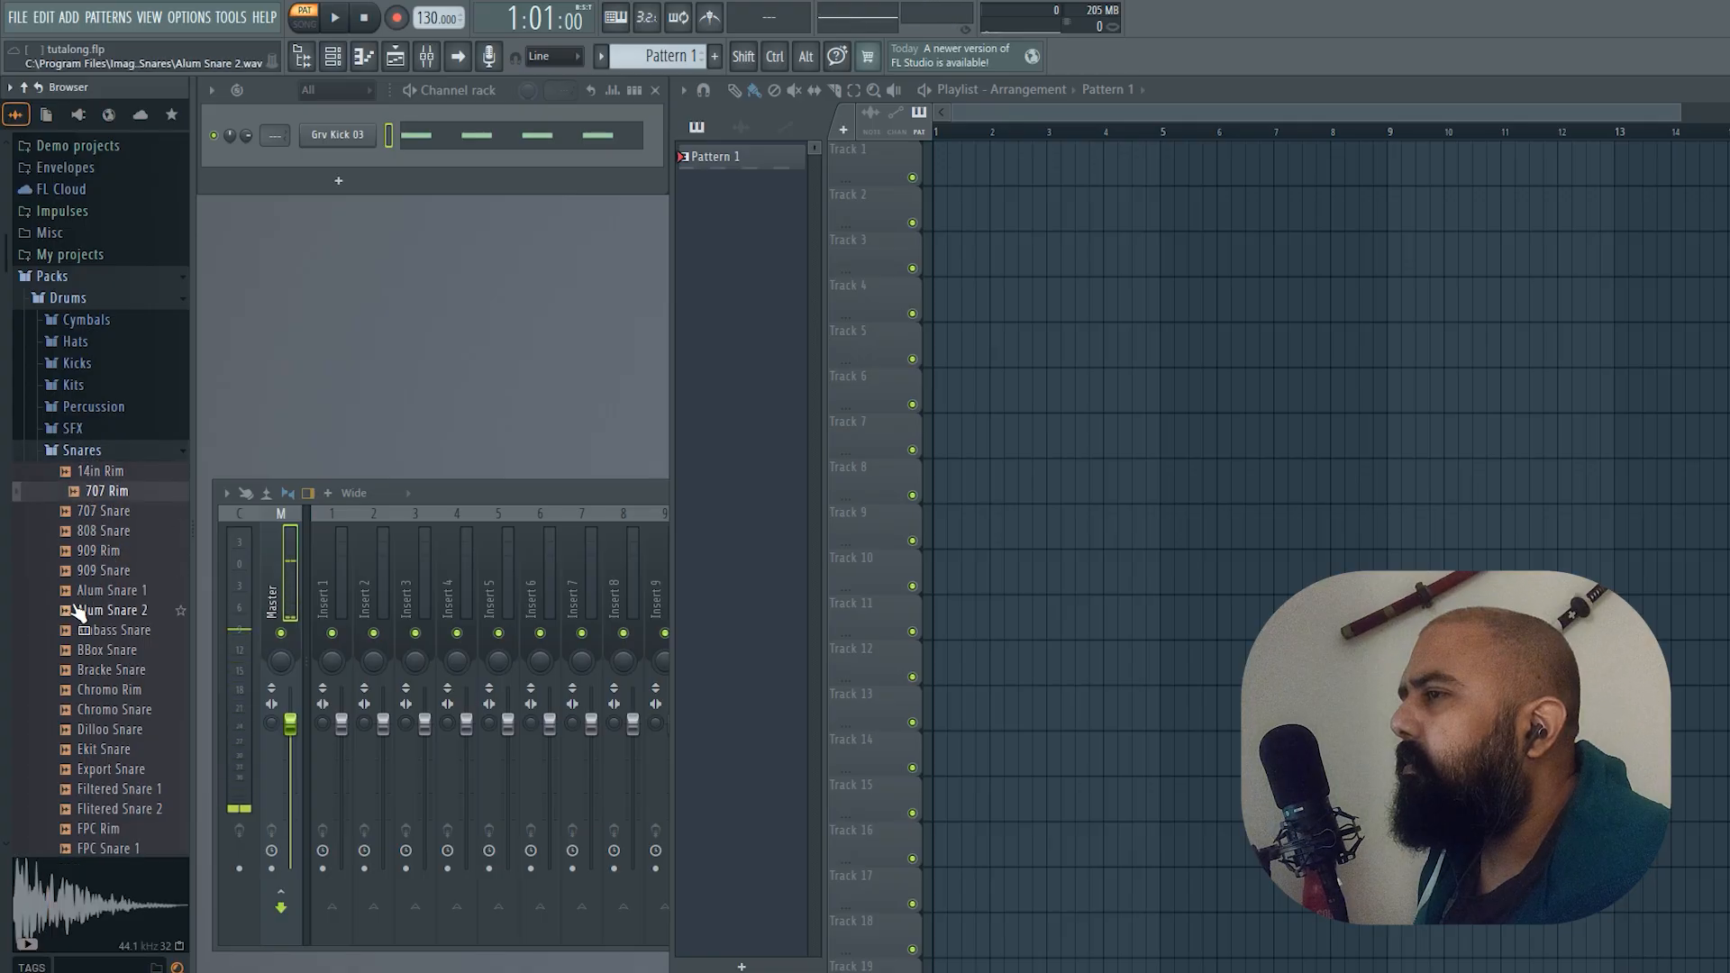
left_click(106, 613)
left_click(122, 694)
scroll(123, 630, "down", 6)
left_click(119, 553)
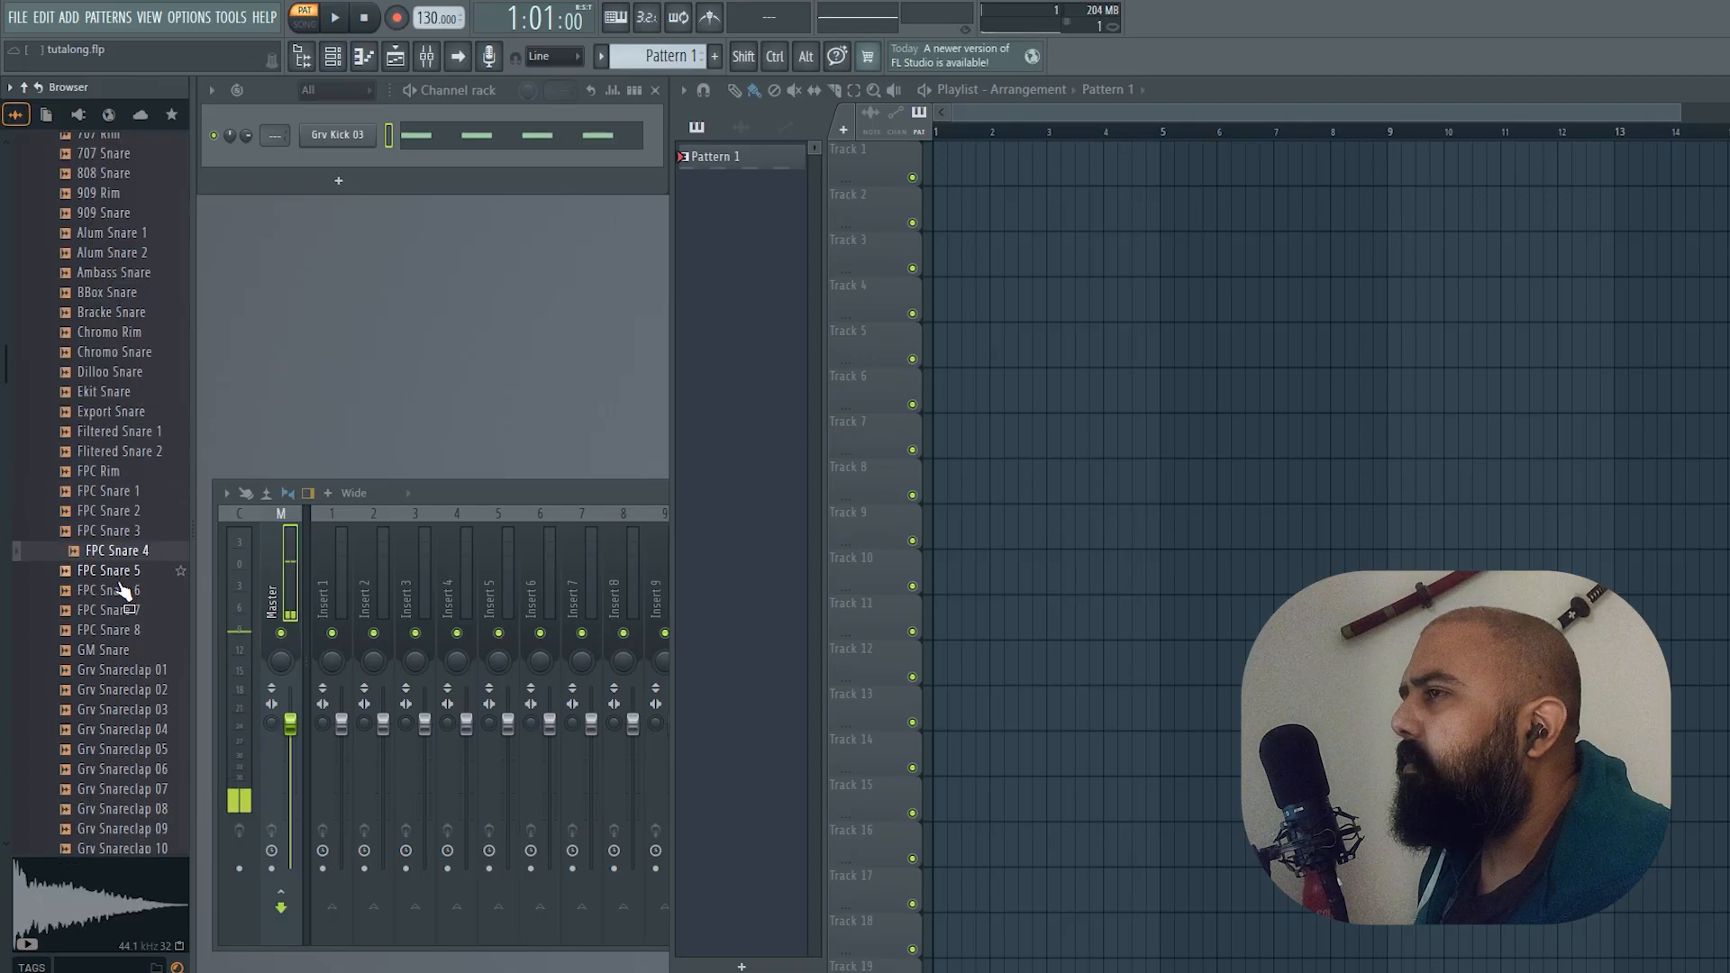
left_click(123, 611)
left_click(118, 631)
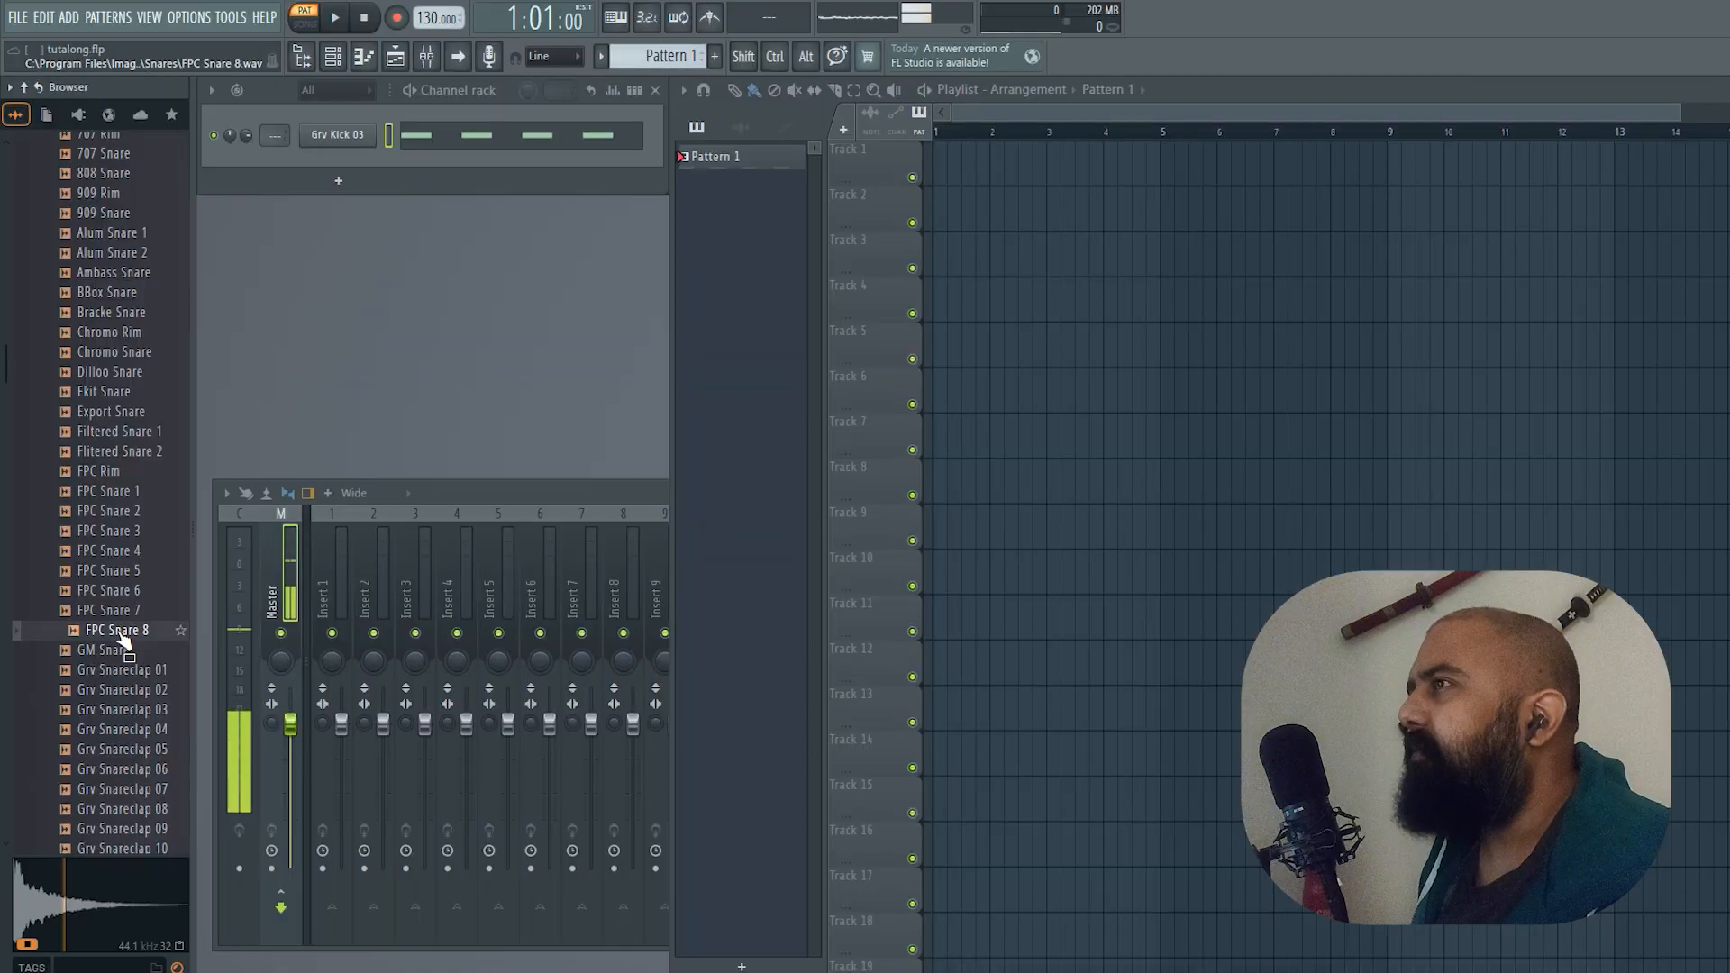
left_click_drag(122, 635, 339, 155)
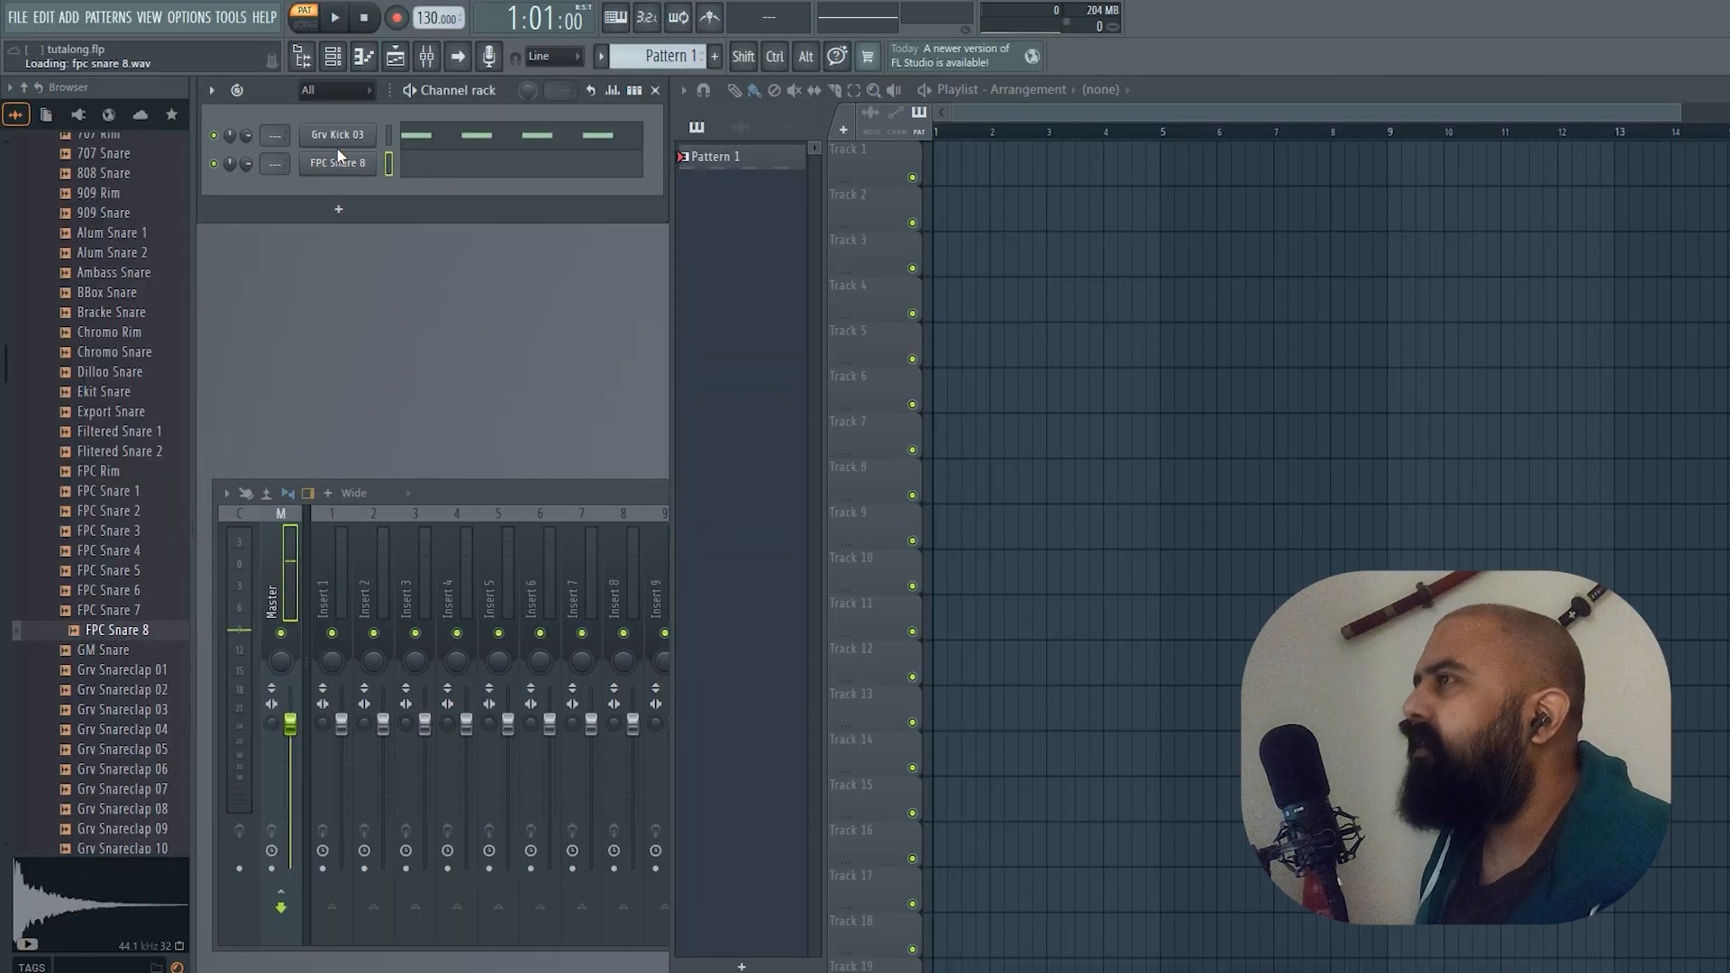
Place A#4 notes on beats 2 and 4 of bar 1 in the FPC Snare 8 piano roll while the pattern plays
key("space")
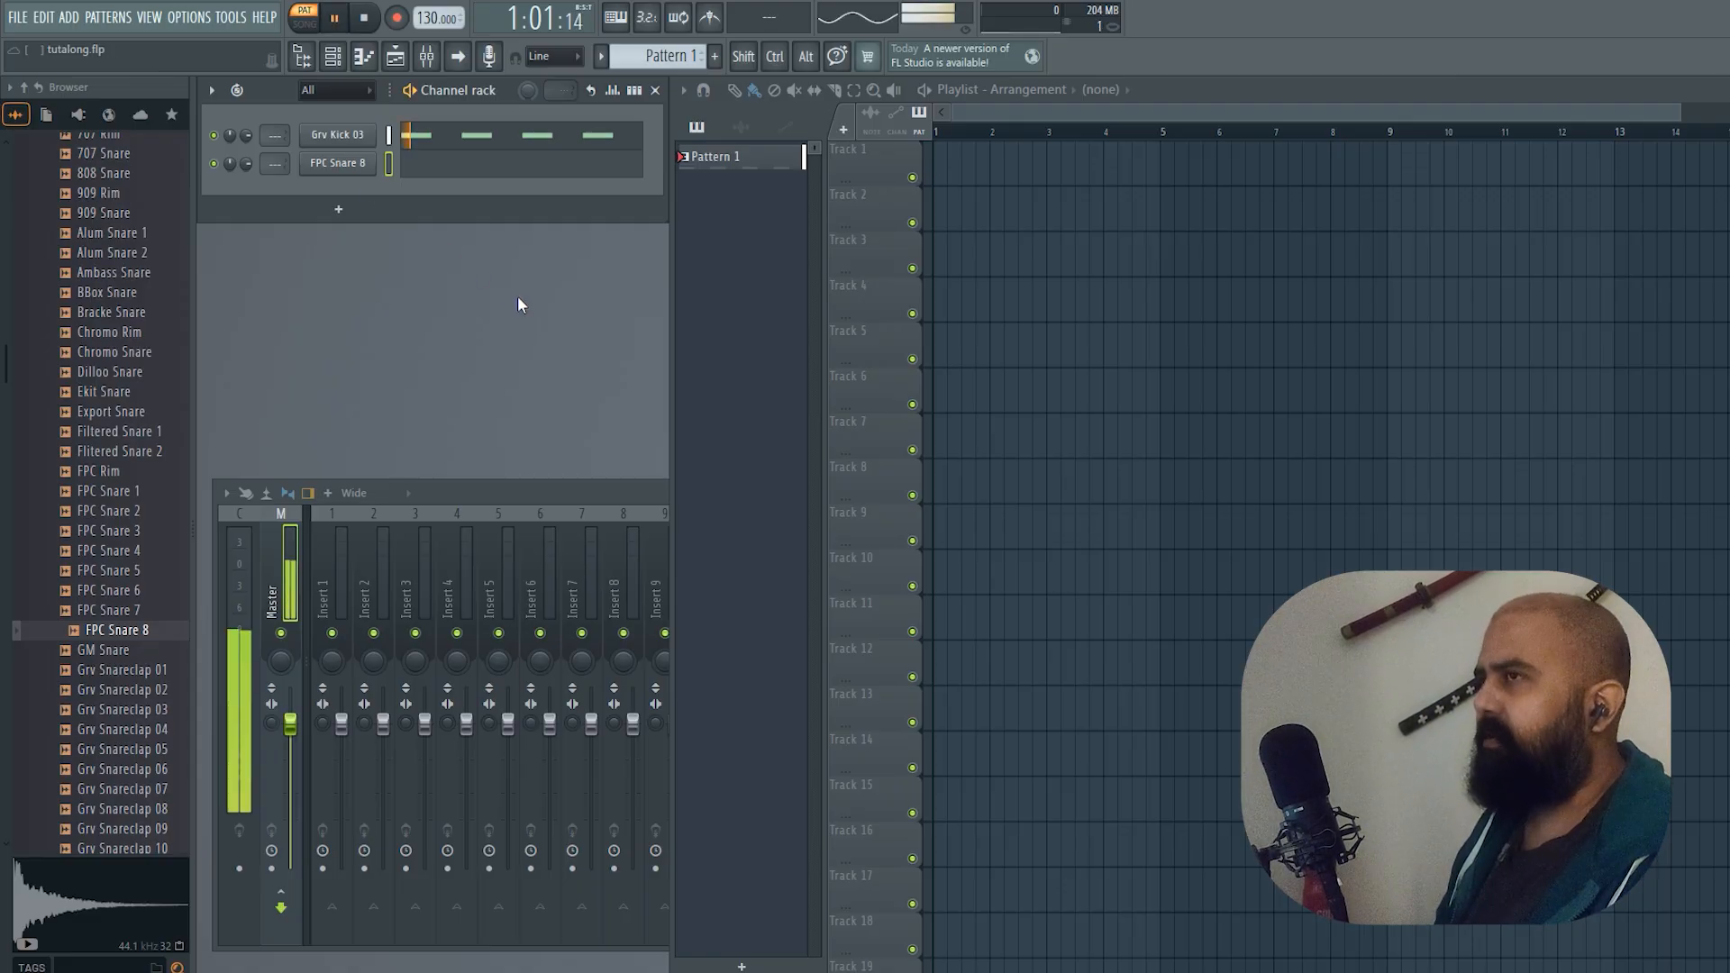
left_click(500, 169)
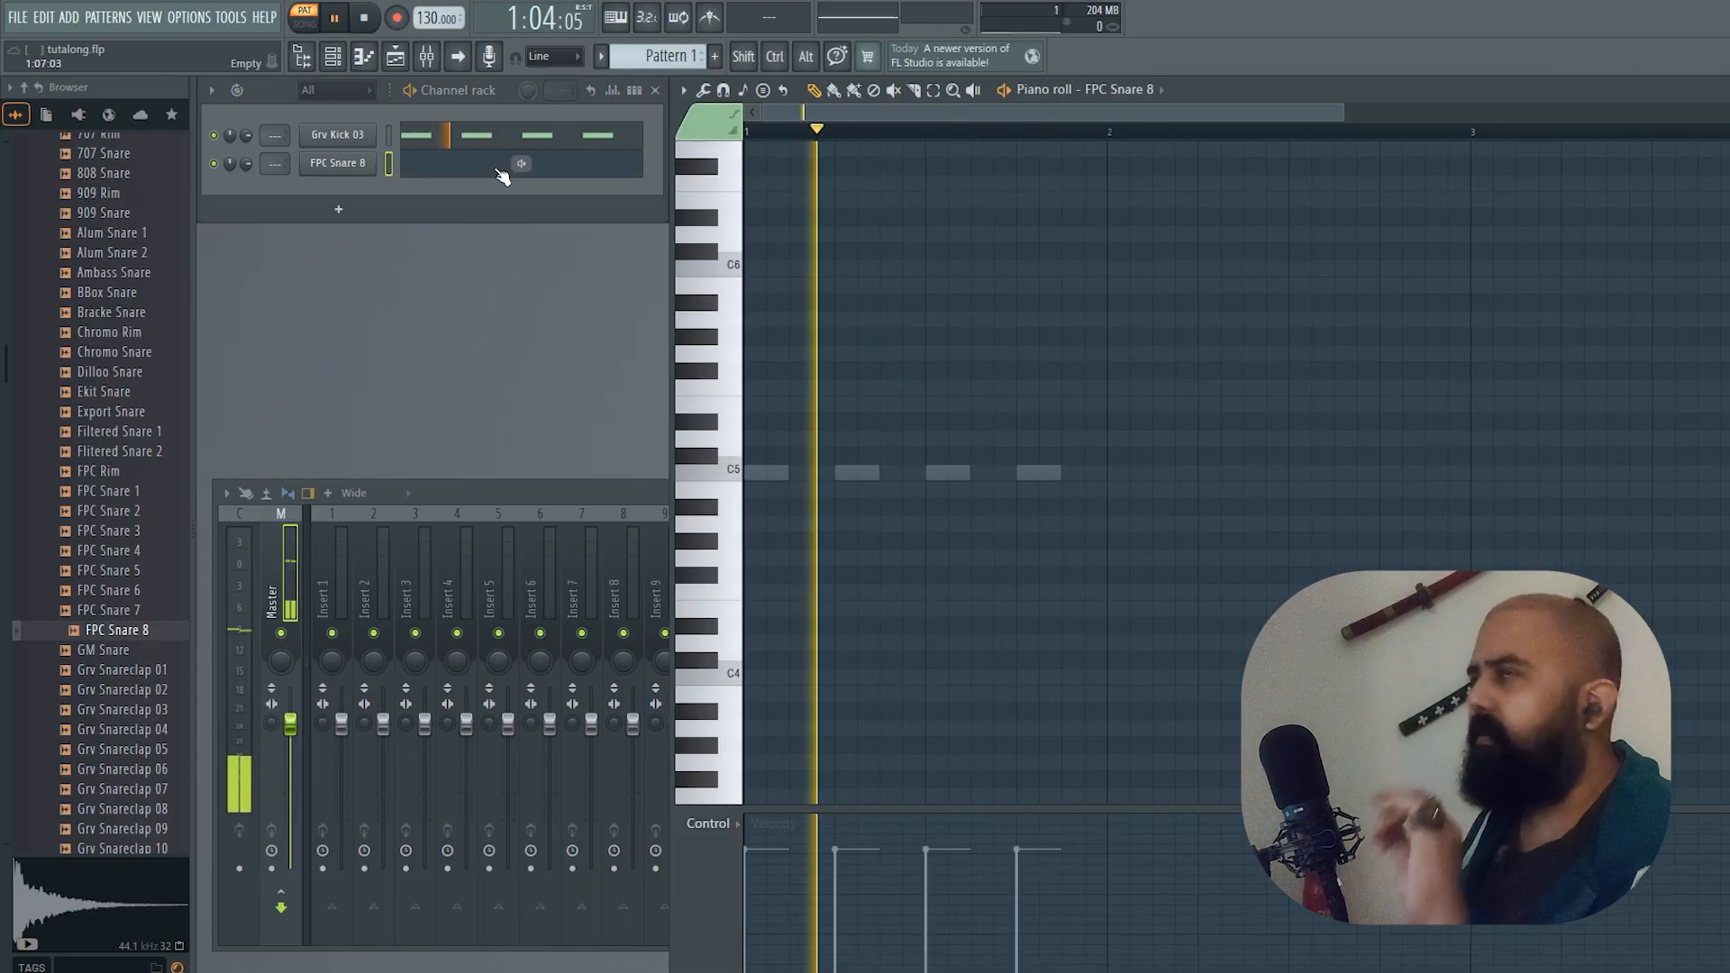
left_click(796, 475)
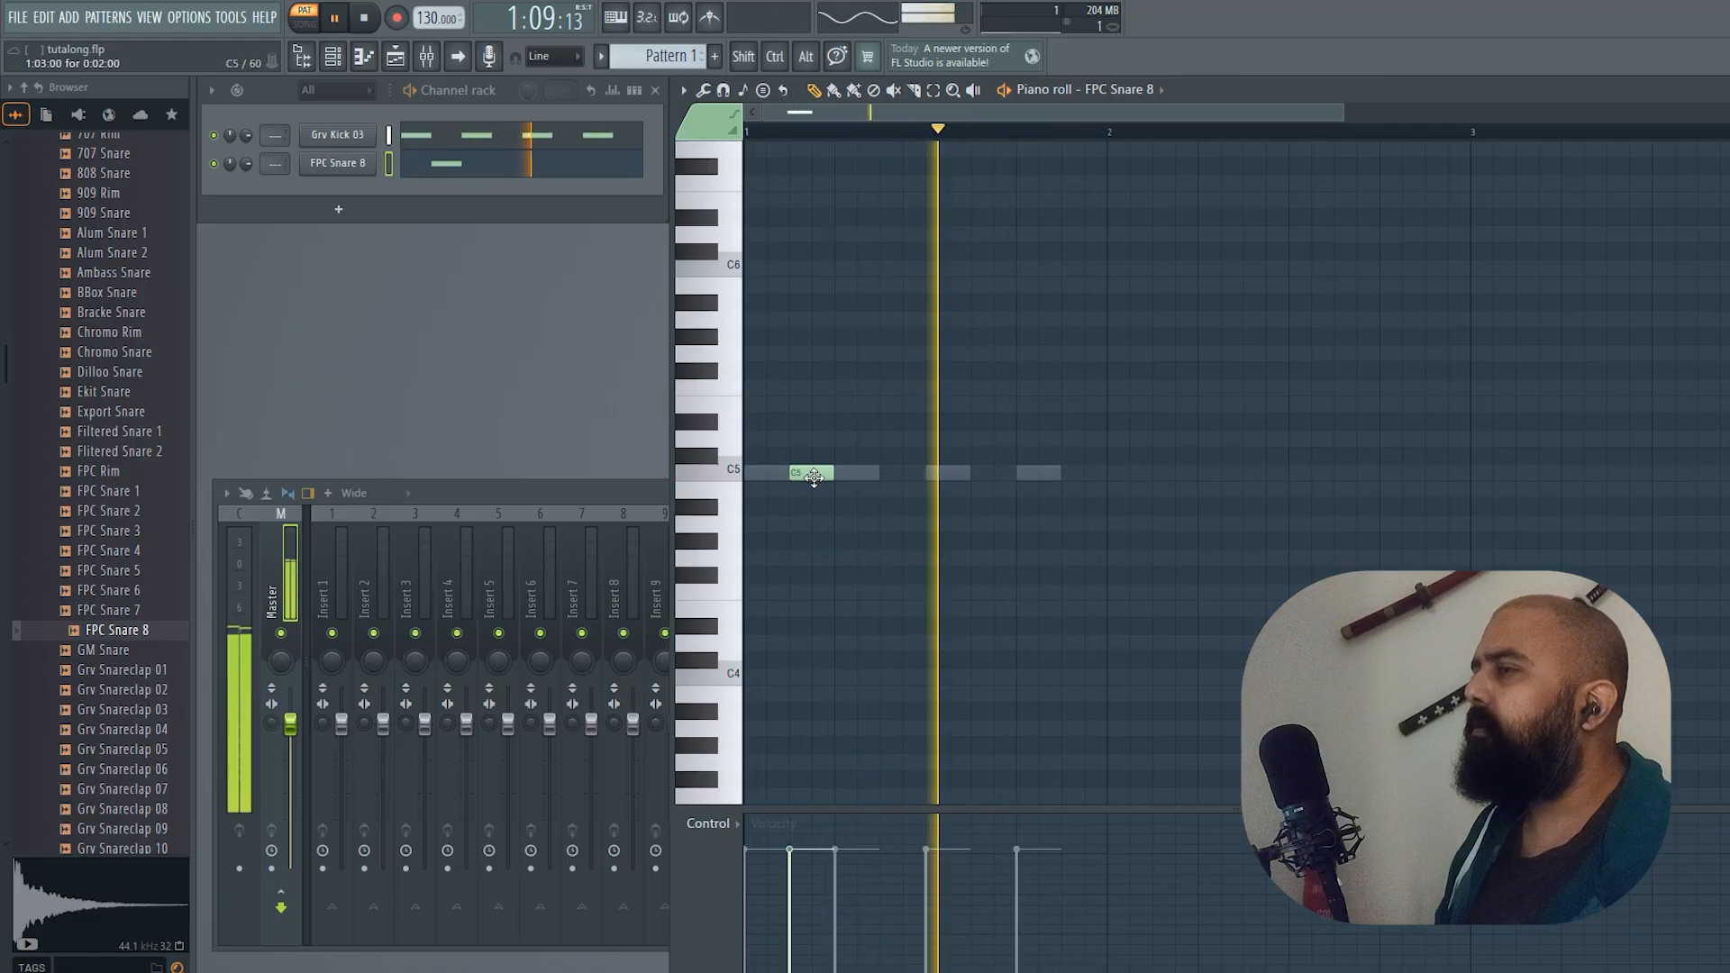
left_click(888, 475)
right_click(906, 474)
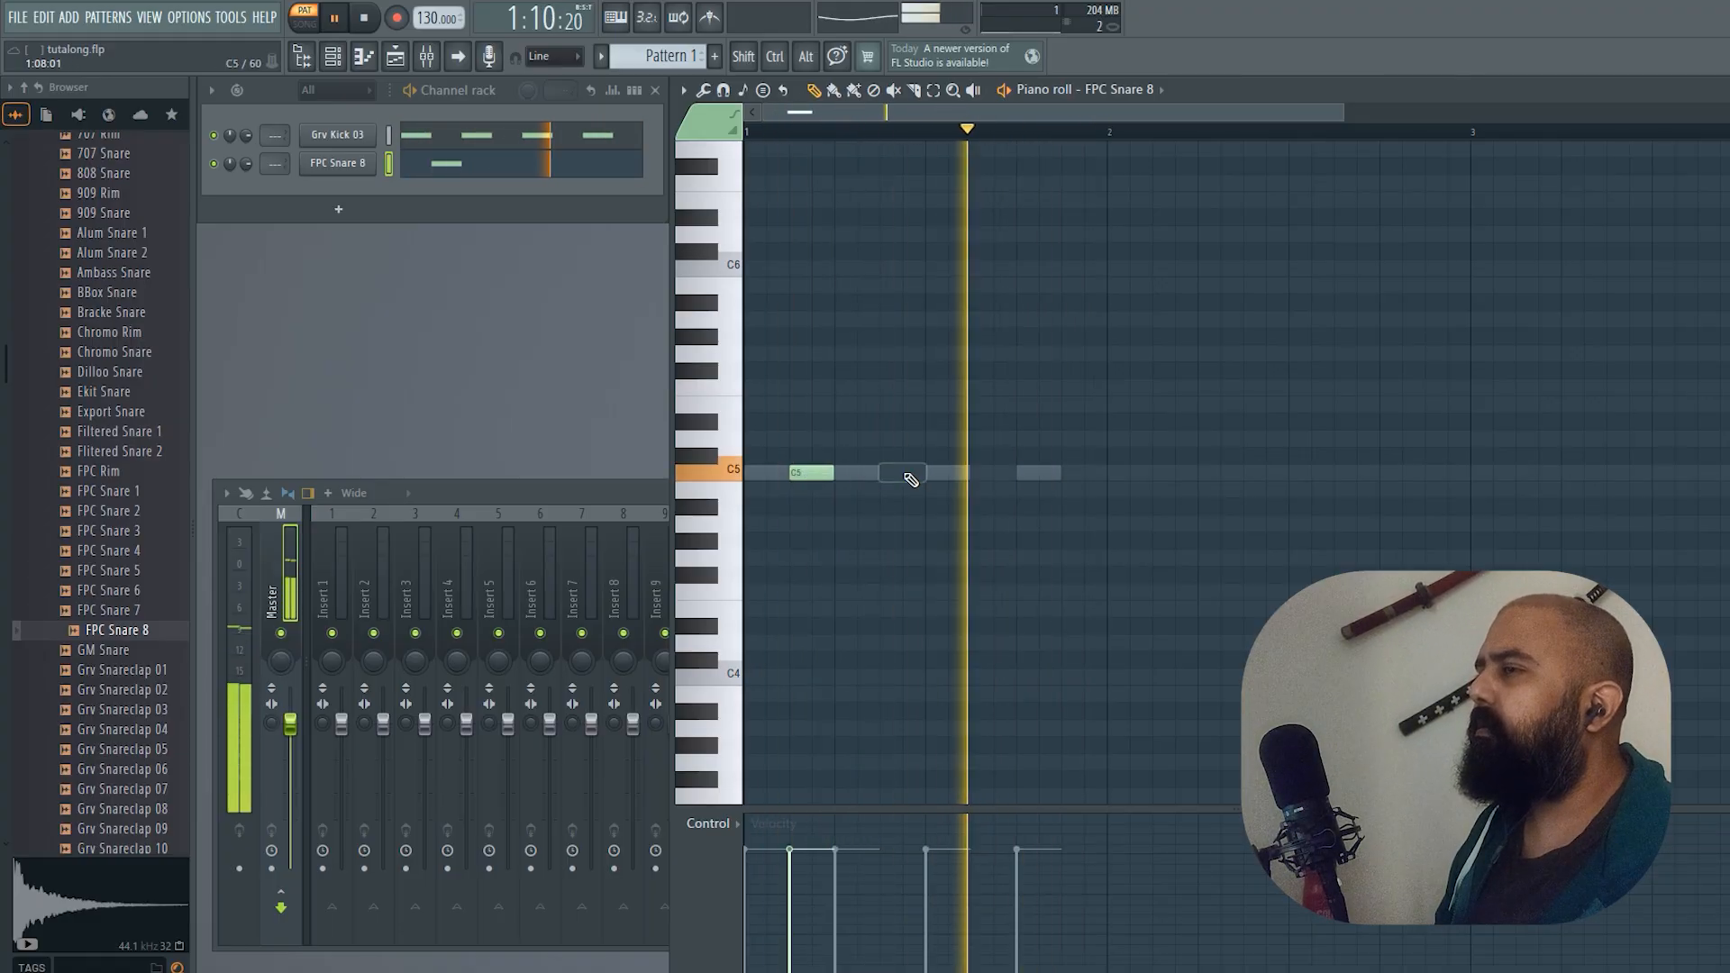
left_click_drag(815, 476, 861, 517)
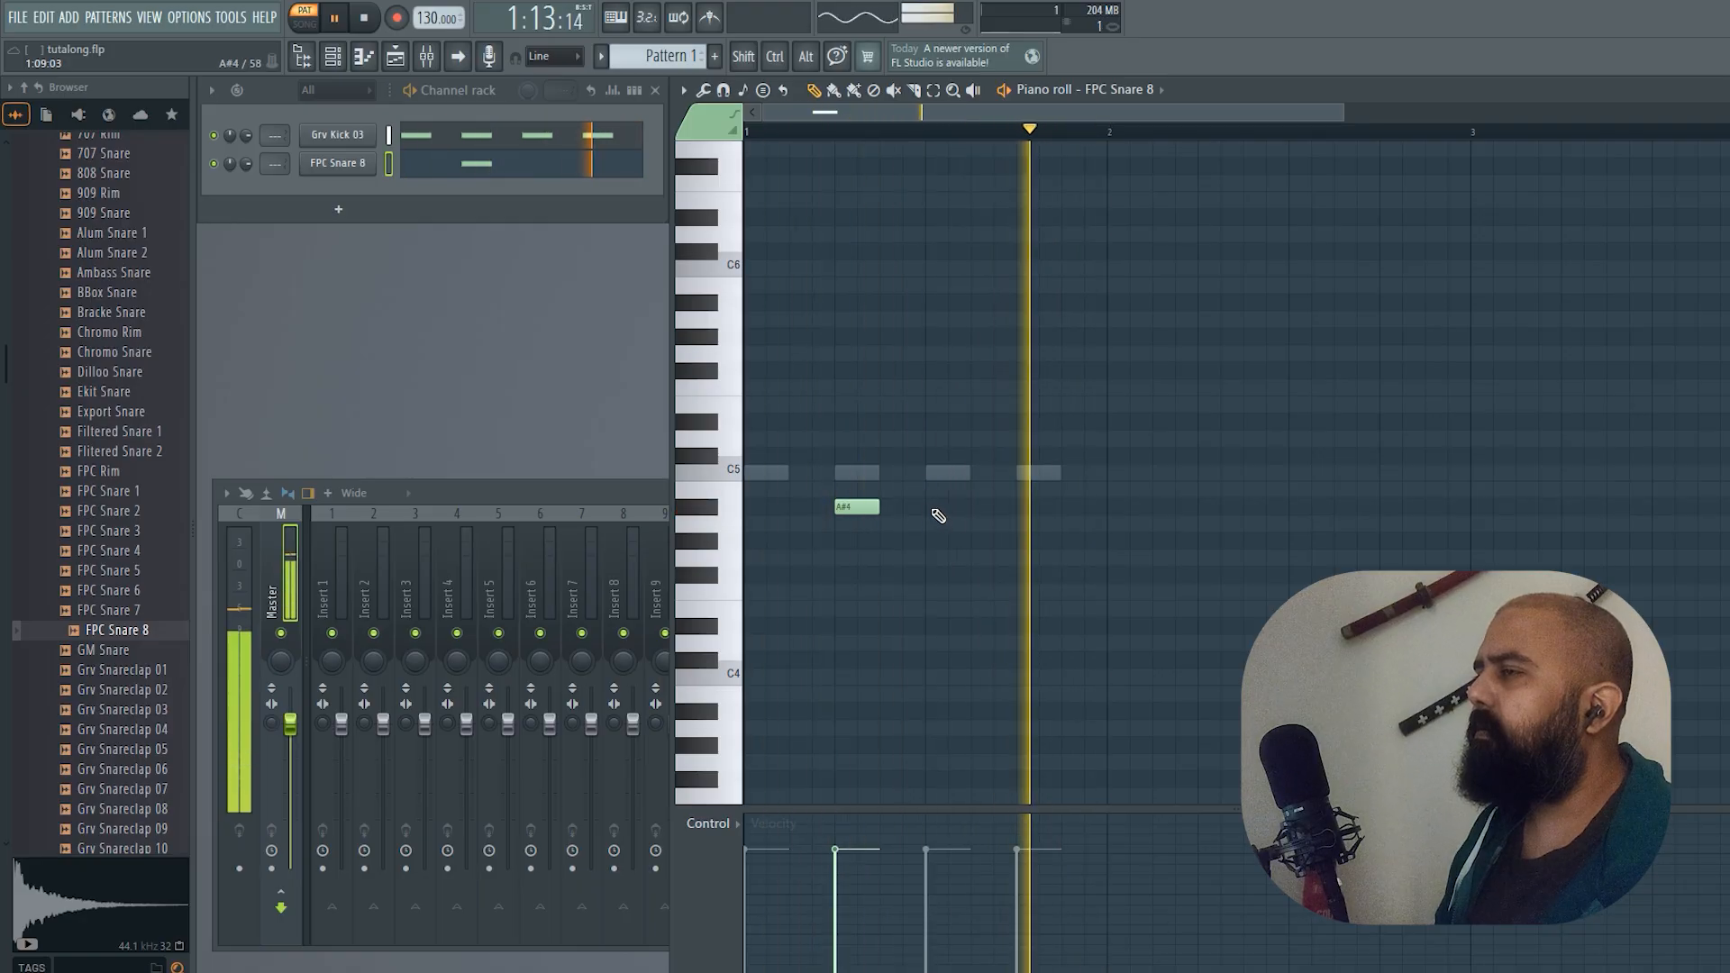
left_click(1032, 510)
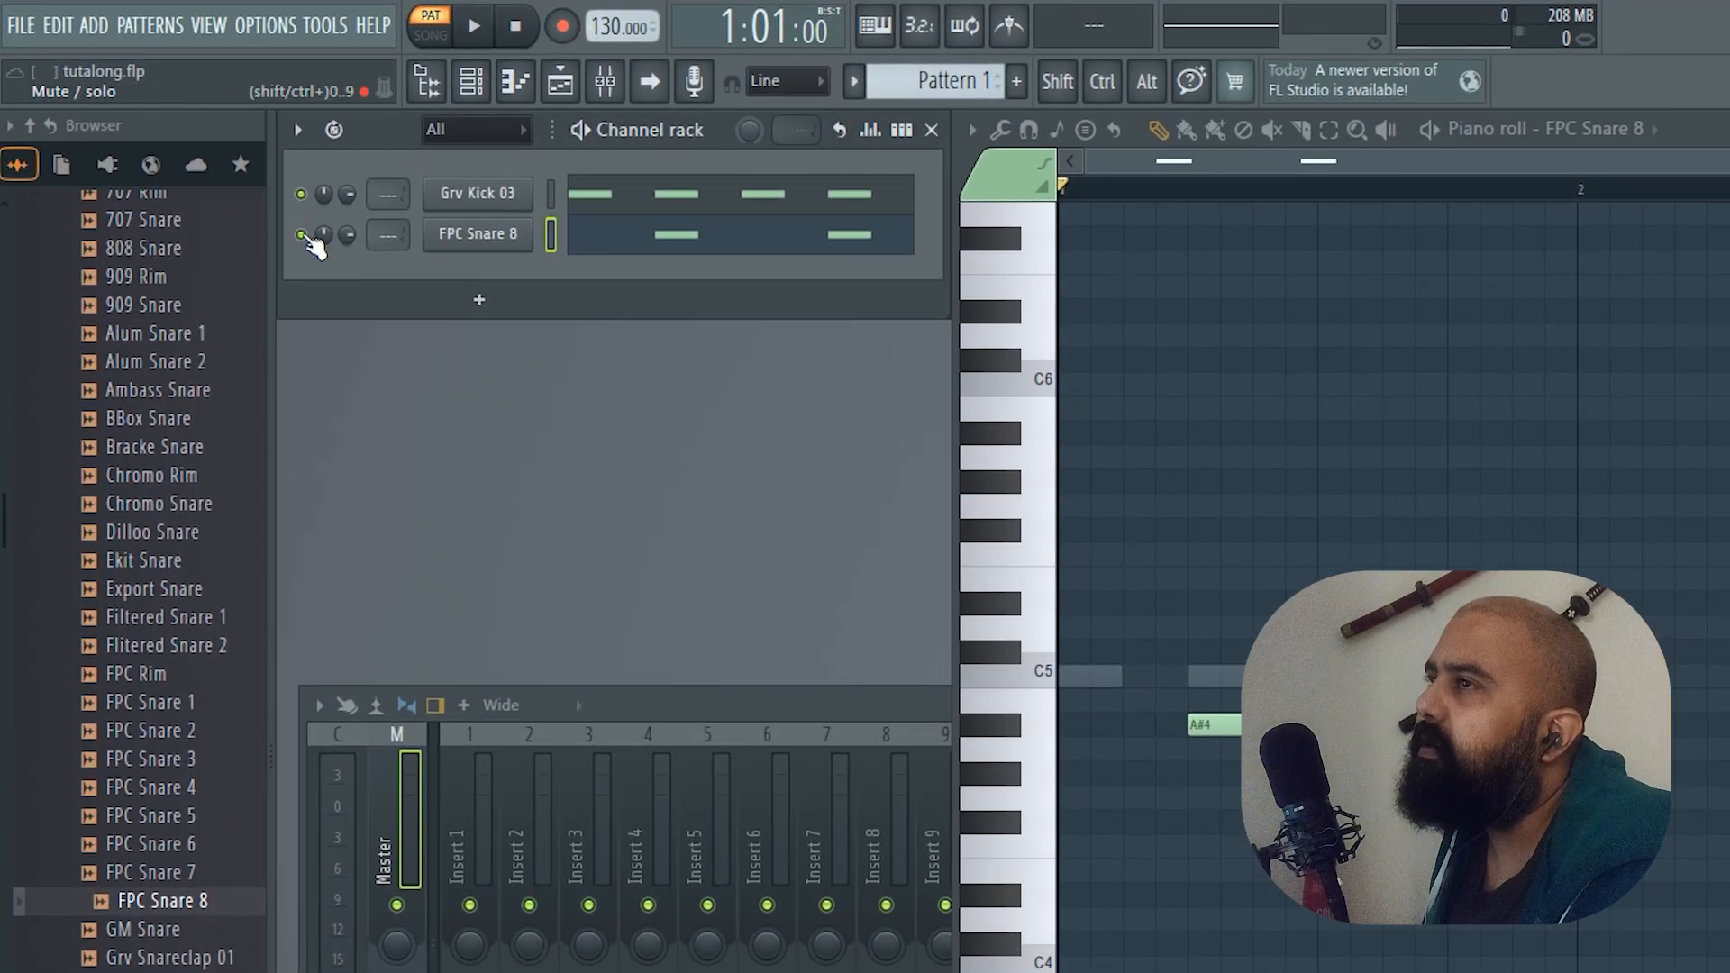
Mute and unmute the FPC Snare 8 channel and play the pattern
left_click(301, 235)
left_click(301, 235)
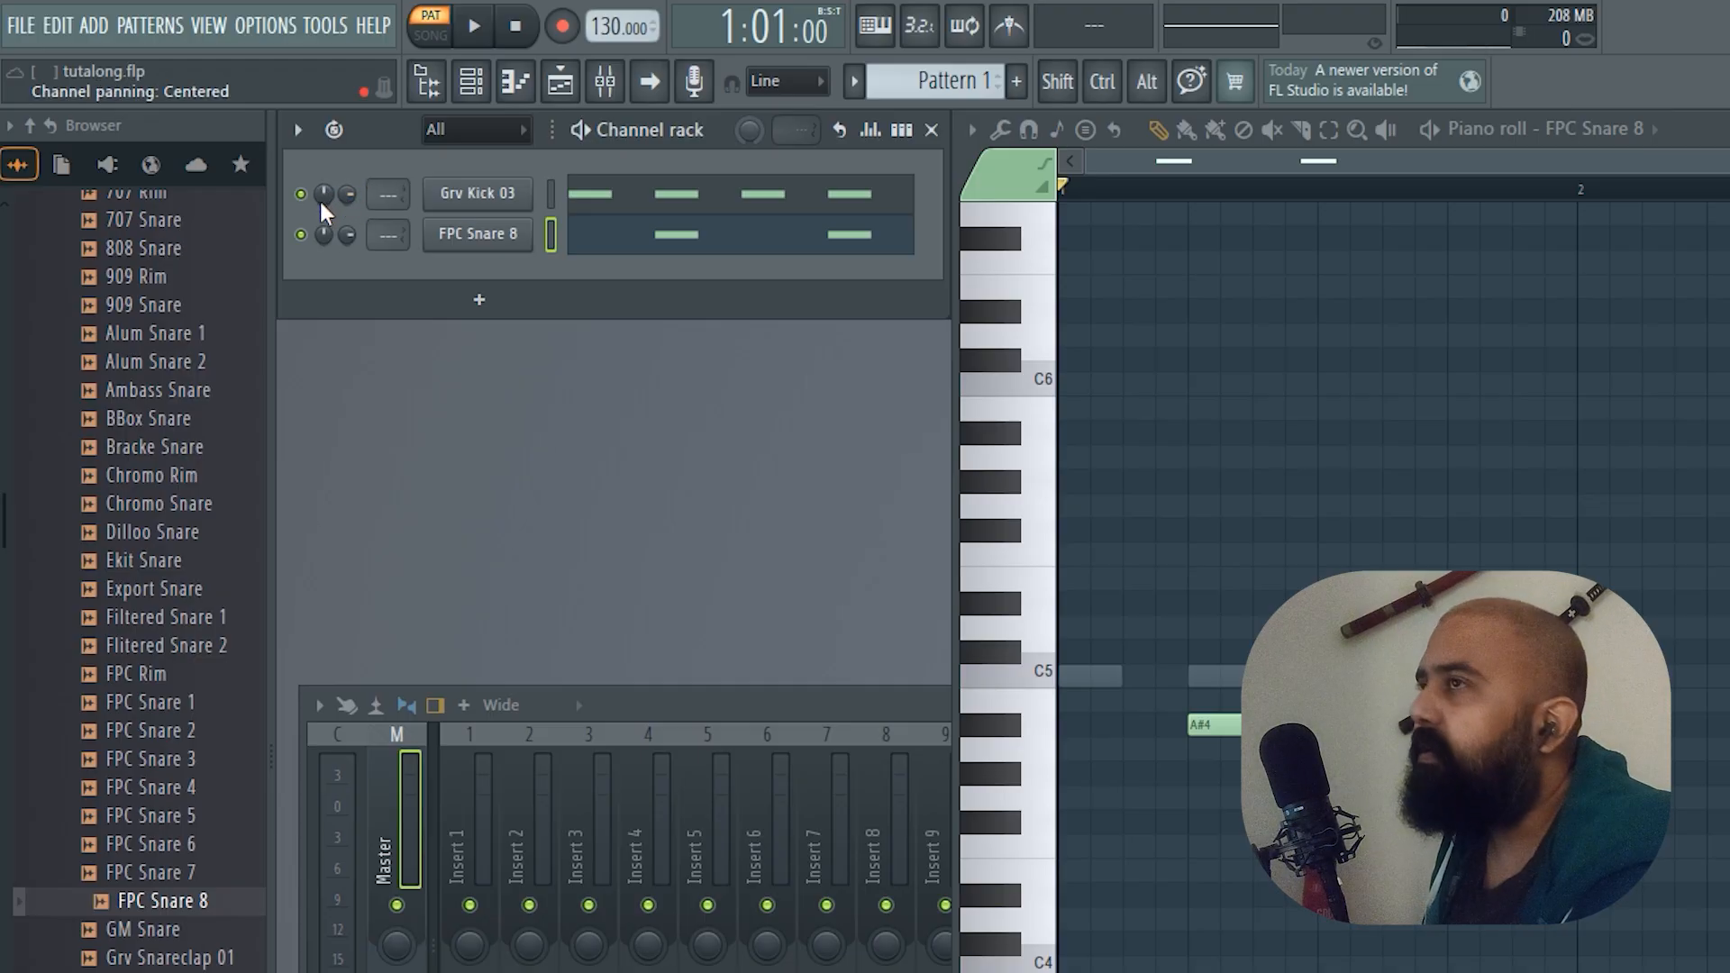
scroll(321, 197, "up", 5)
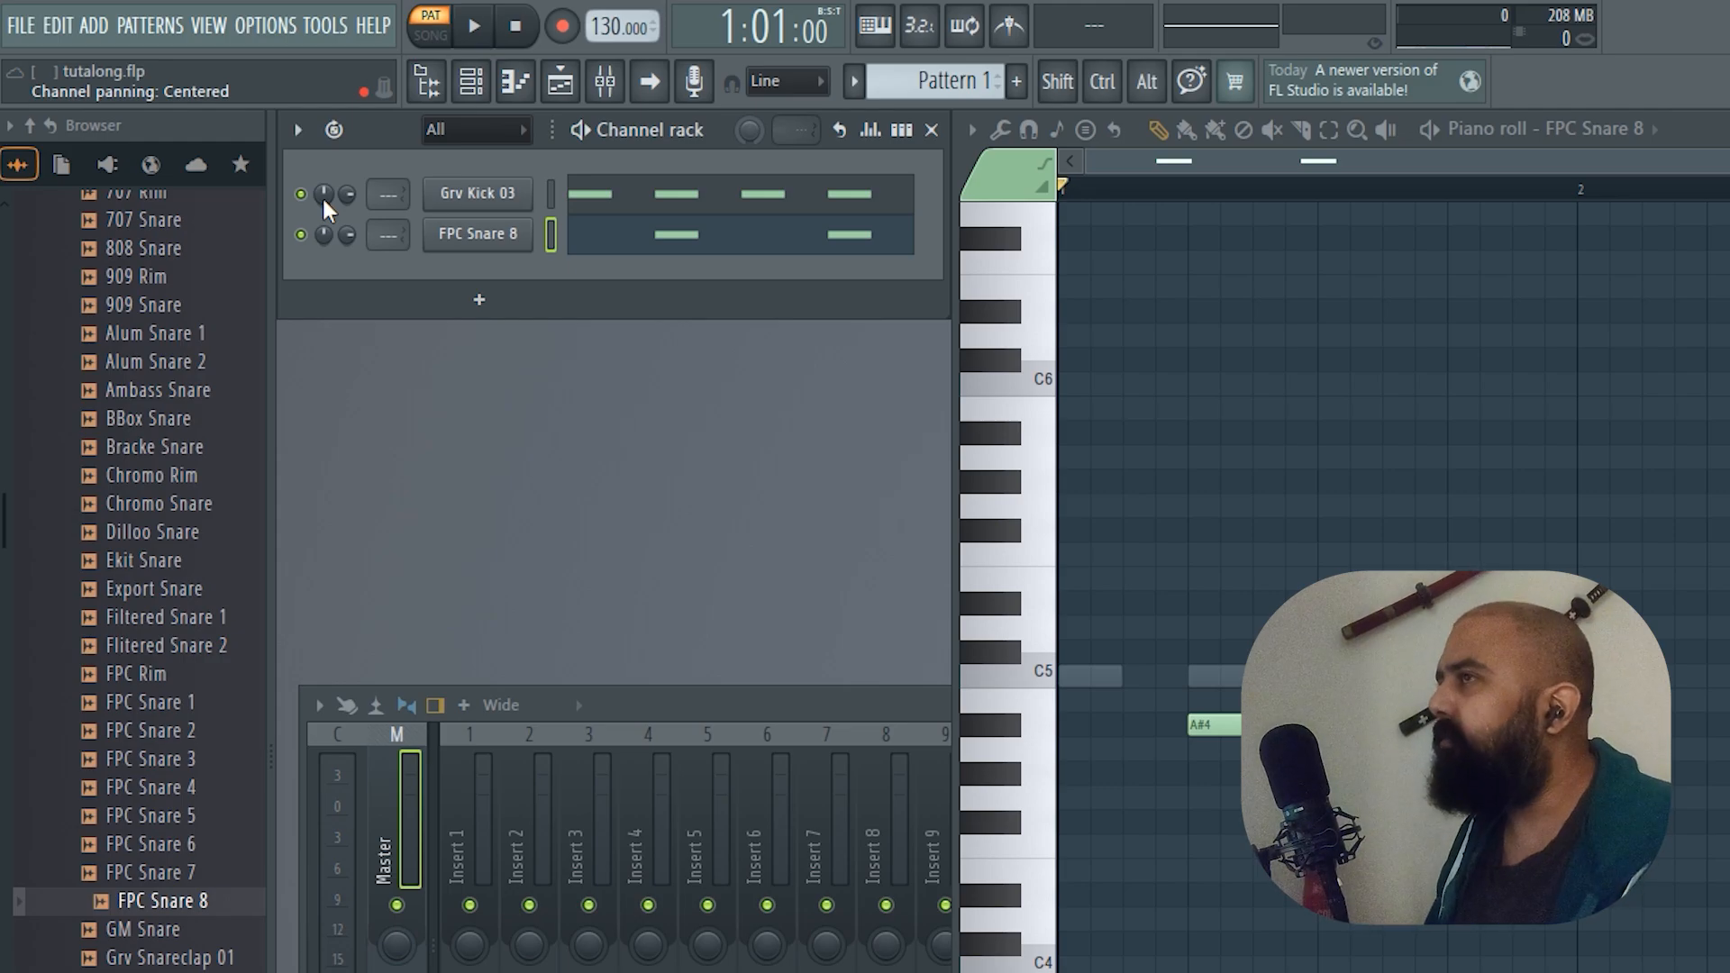
key("space")
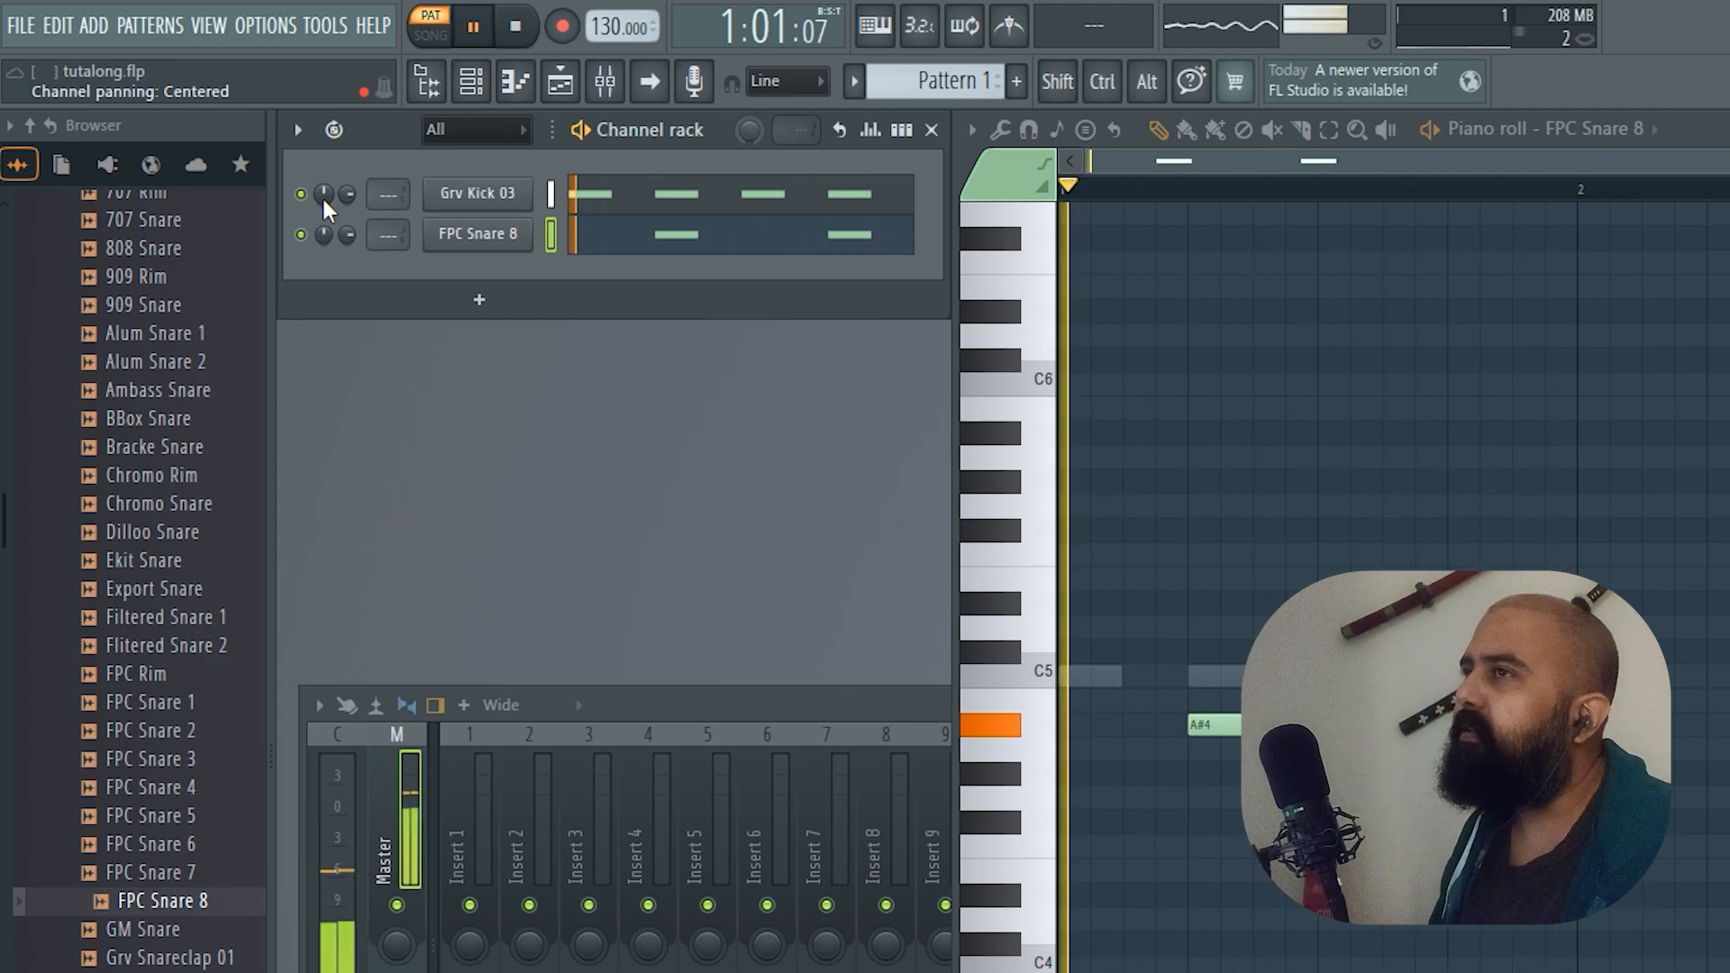
Pan the Grv Kick 03 channel 100% left and 100% right during playback, and reset its panning to centre
scroll(321, 196, "down", 10)
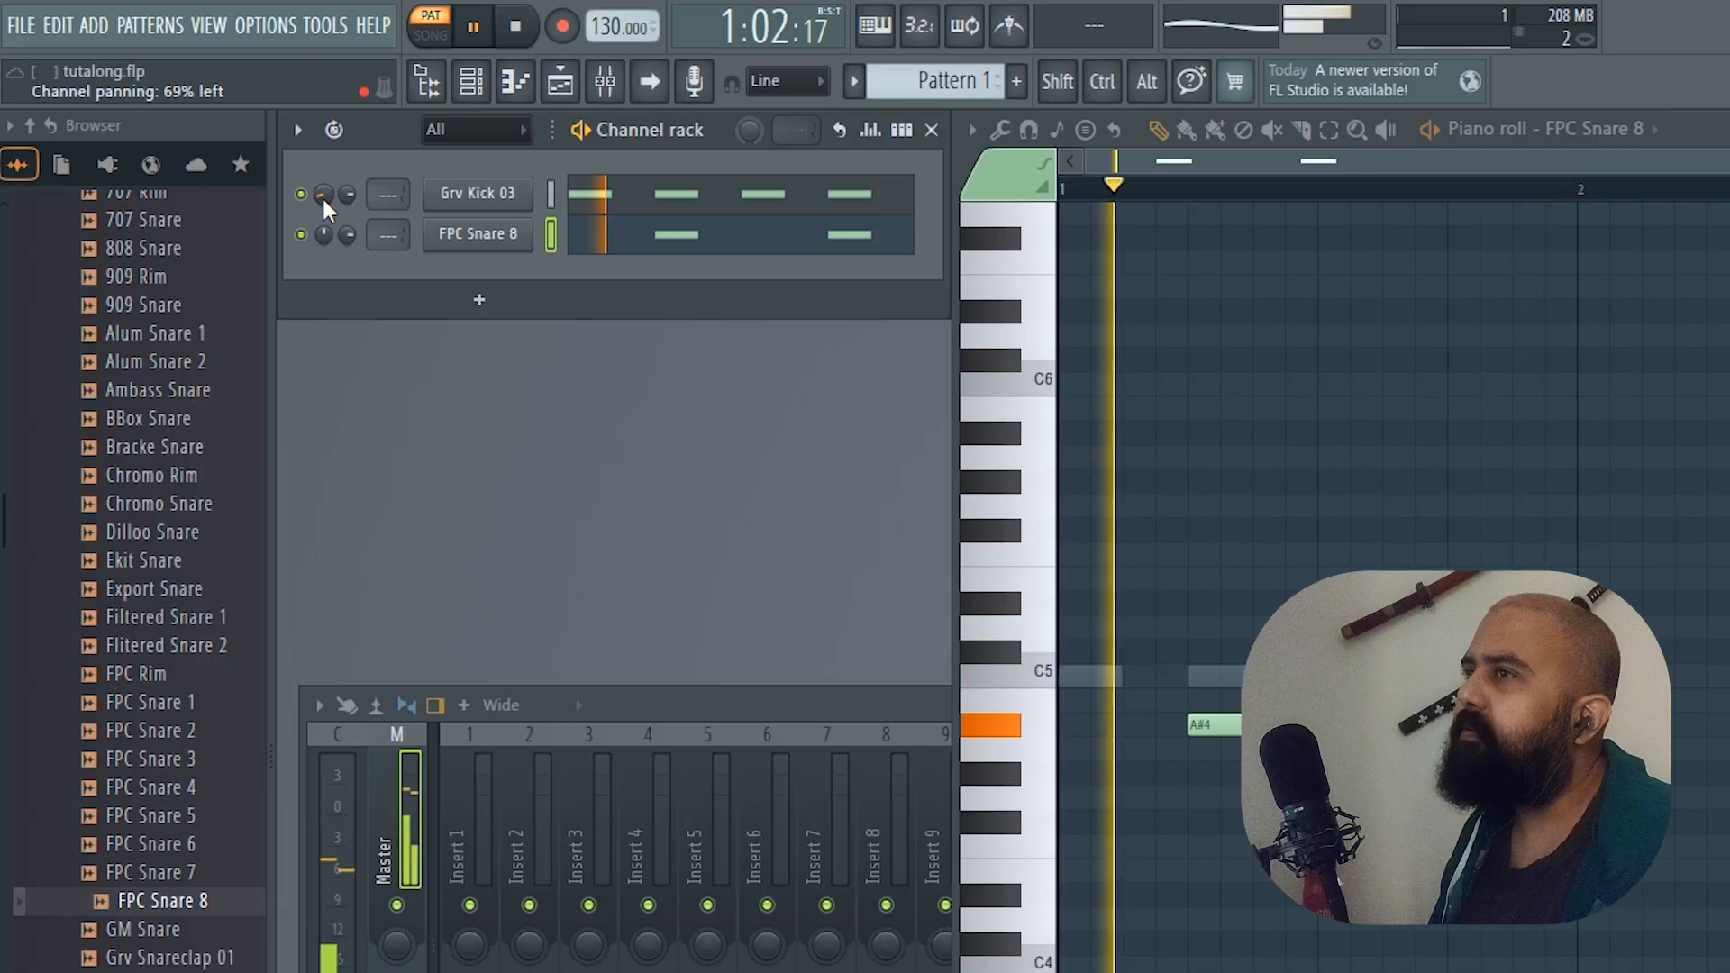
scroll(322, 196, "down", 15)
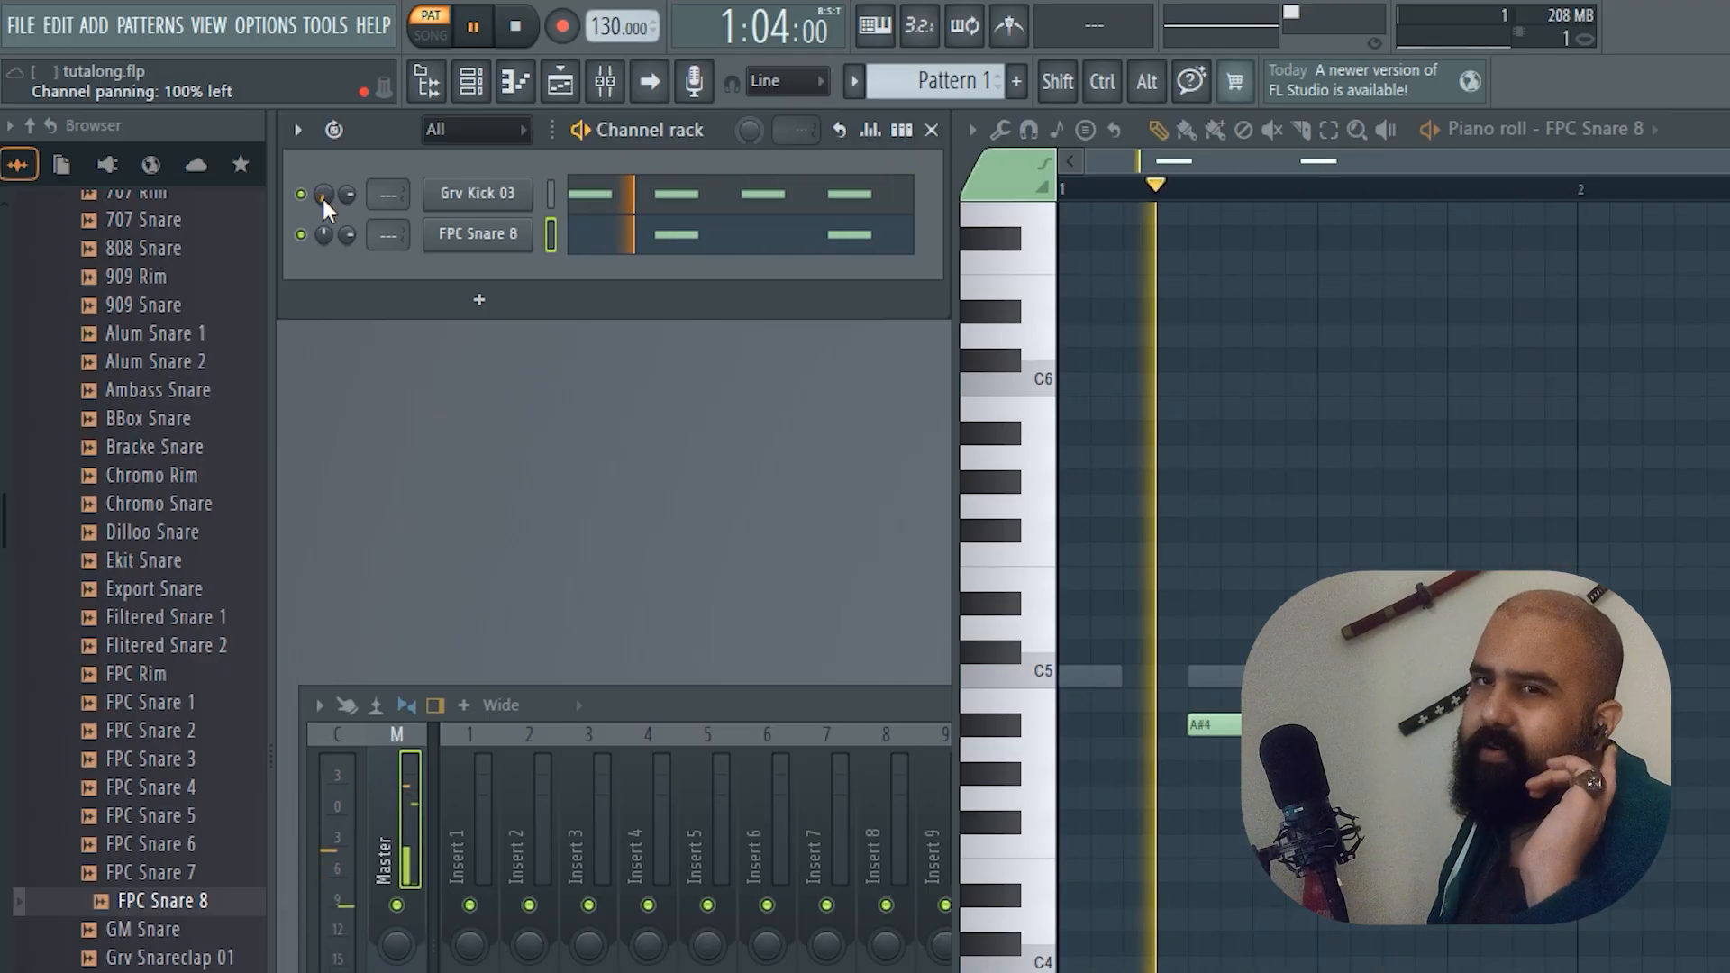
scroll(323, 198, "up", 20)
scroll(322, 196, "up", 20)
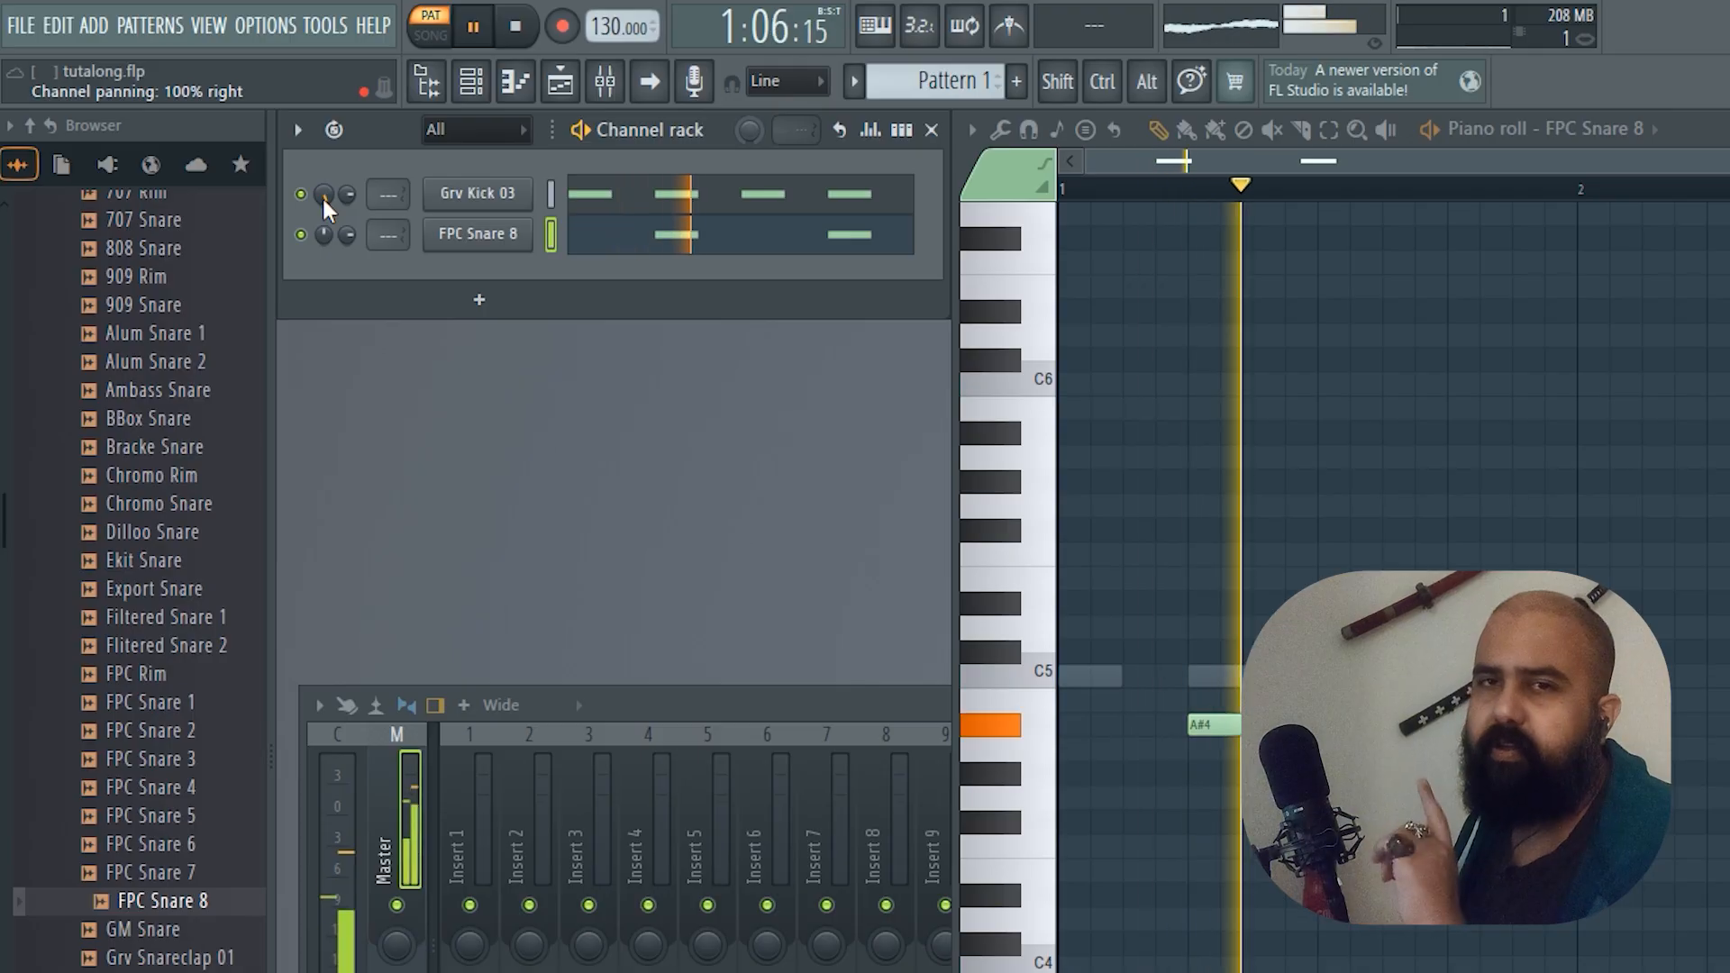
scroll(322, 197, "down", 17)
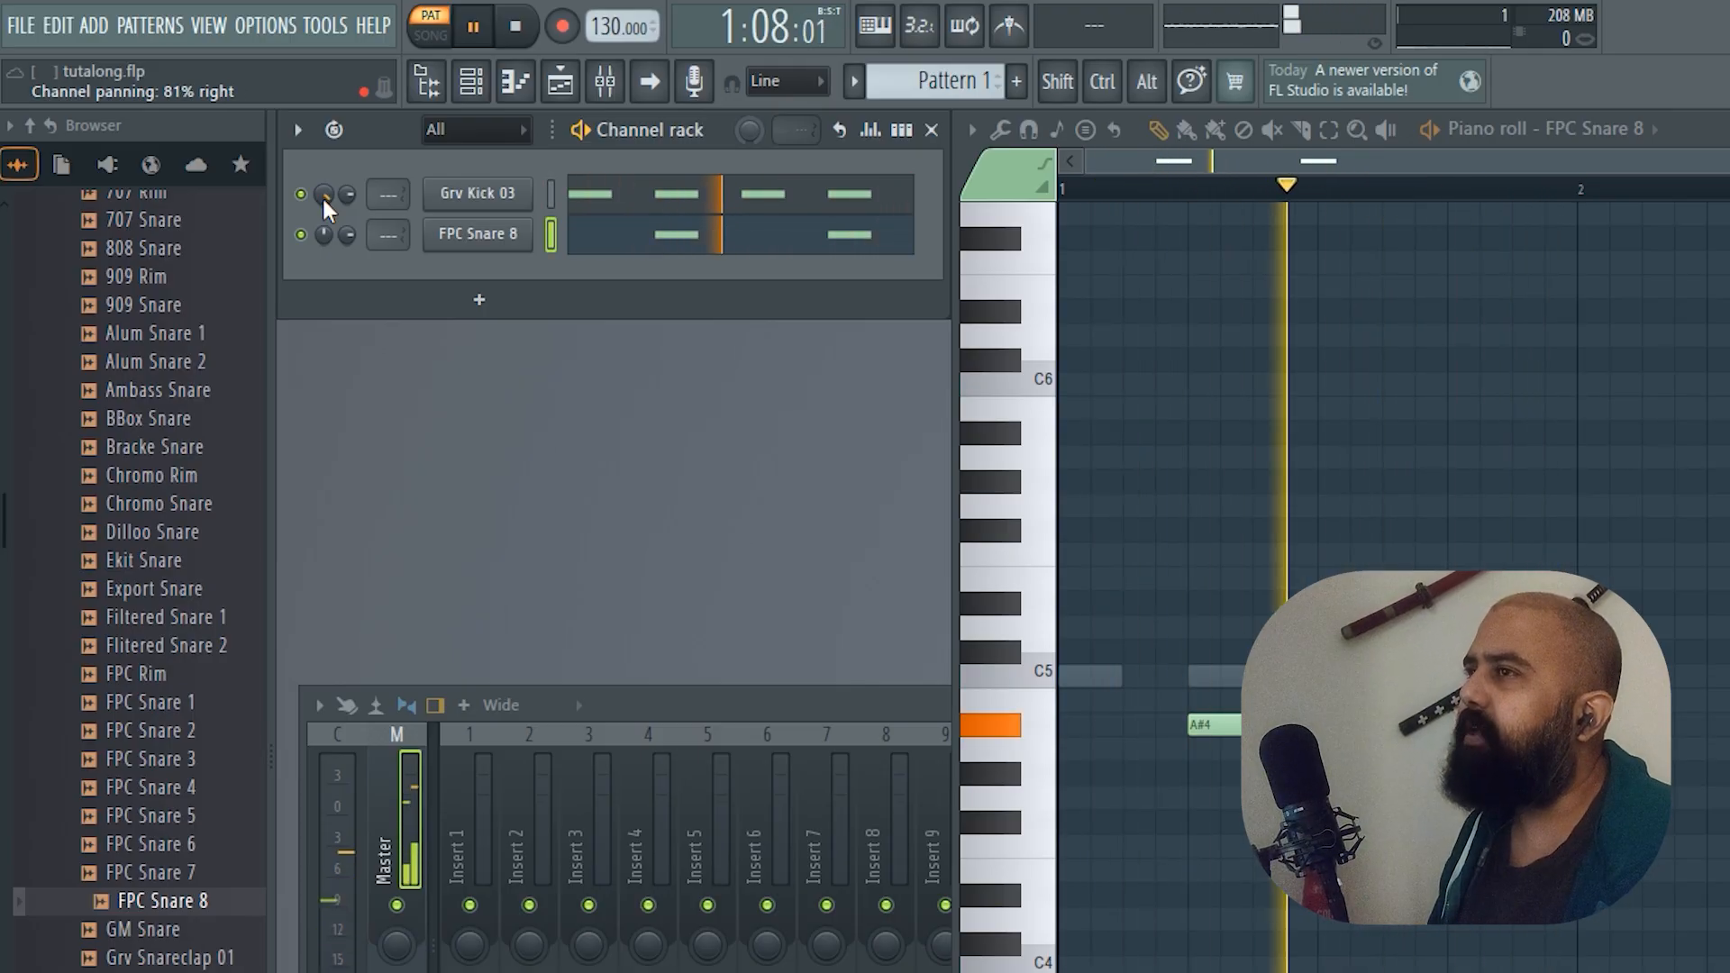
scroll(321, 196, "down", 4)
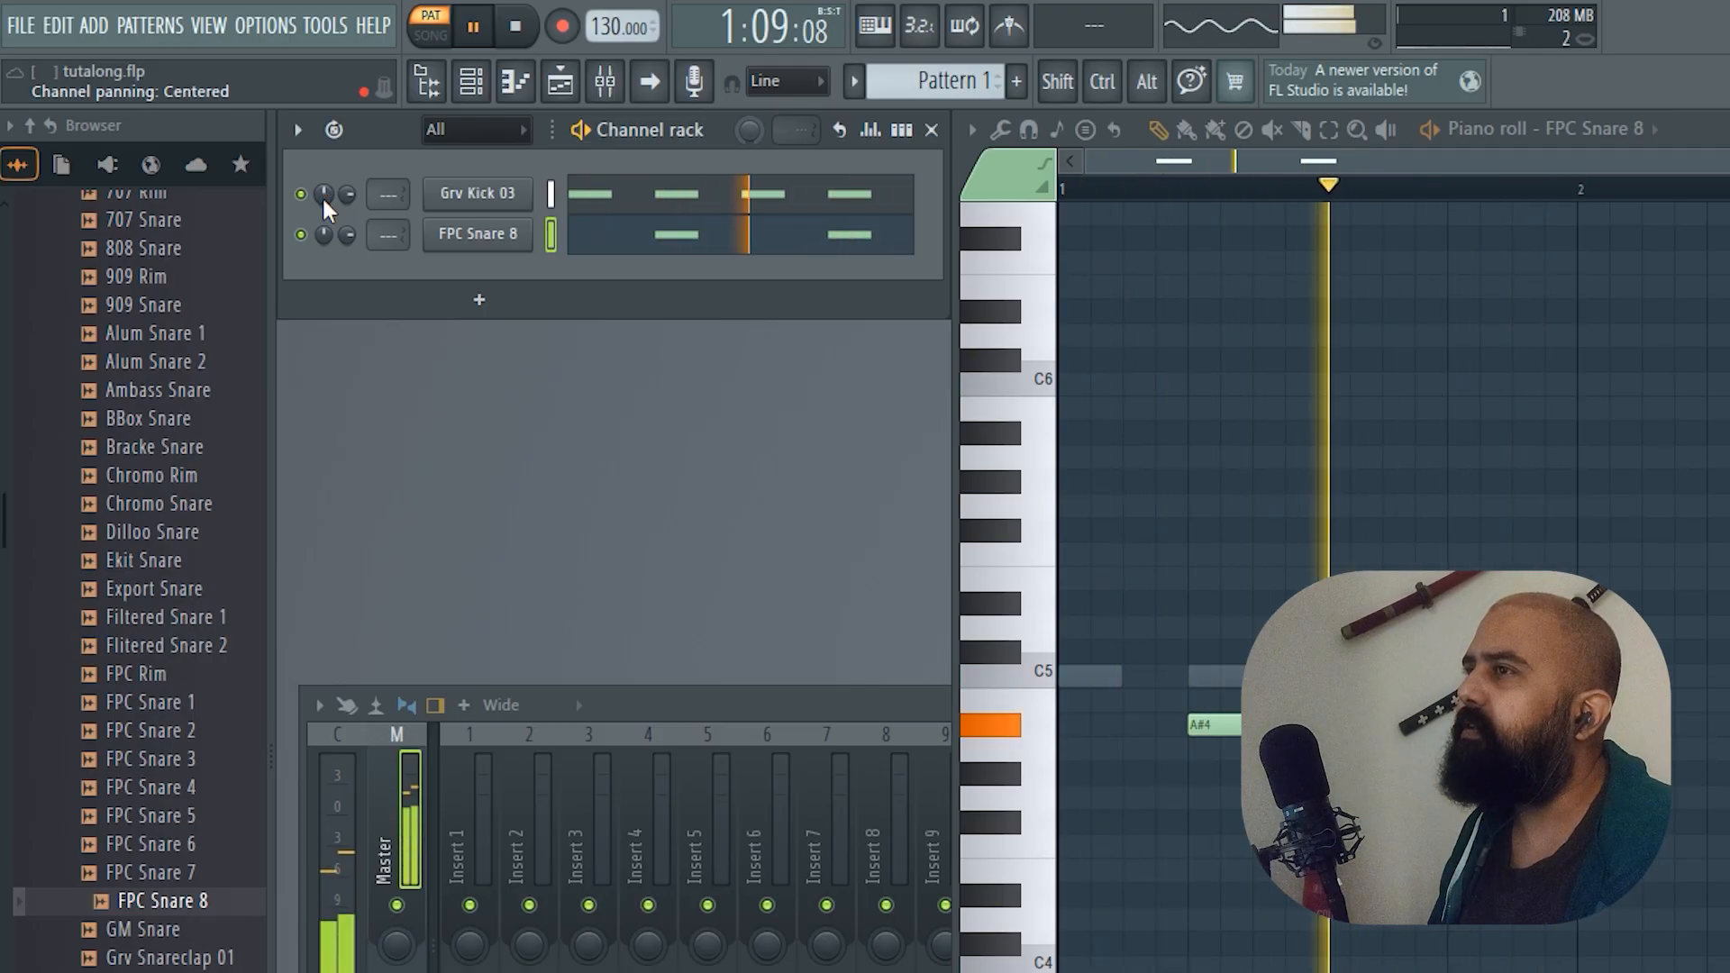
right_click(322, 196)
left_click(375, 215)
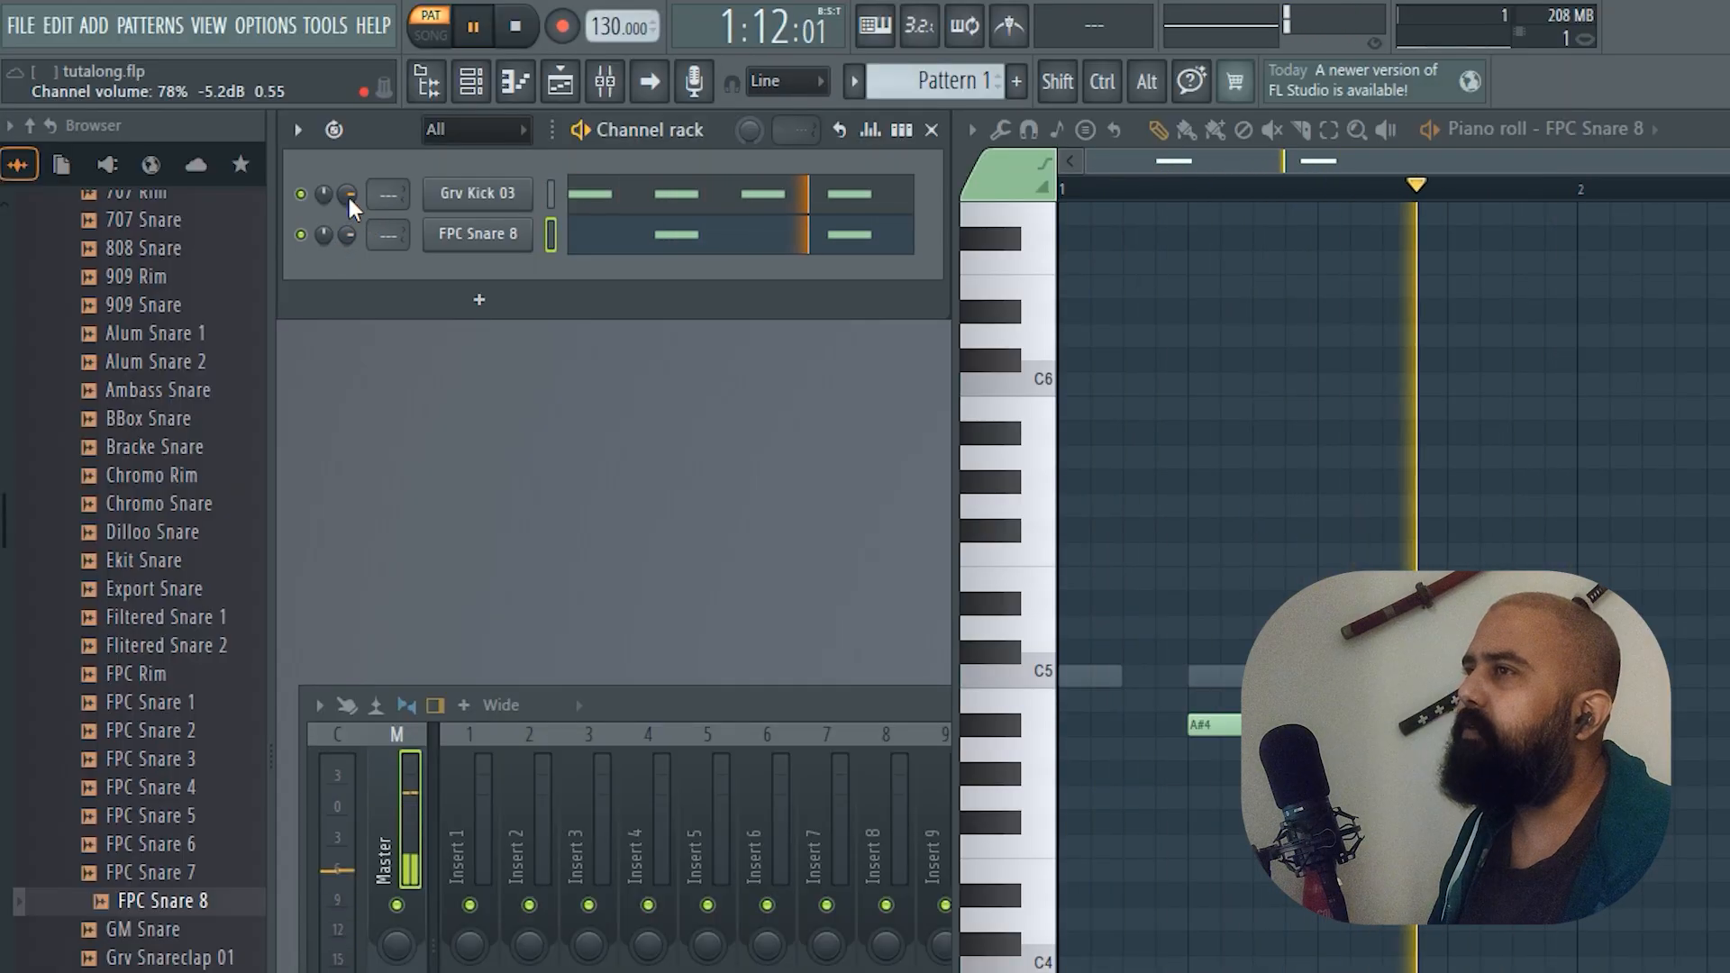
Raise the Grv Kick 03 channel volume to 100%, lower it to 9%, and reset it to the default
scroll(348, 193, "up", 5)
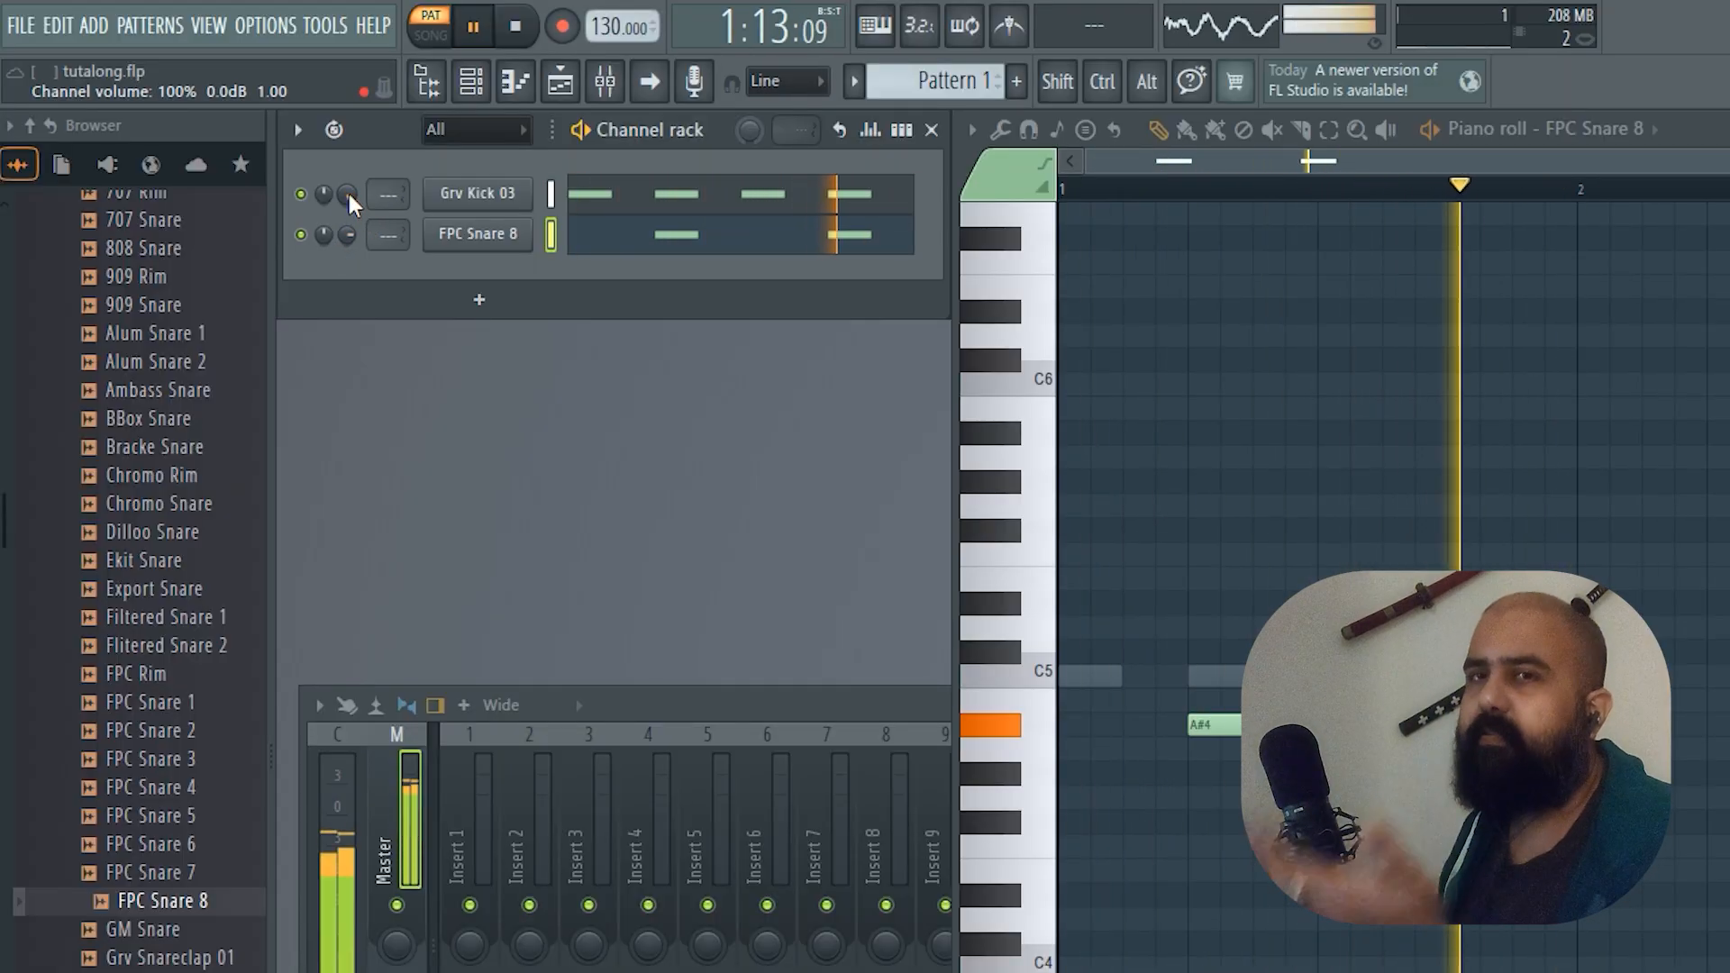
scroll(348, 189, "down", 15)
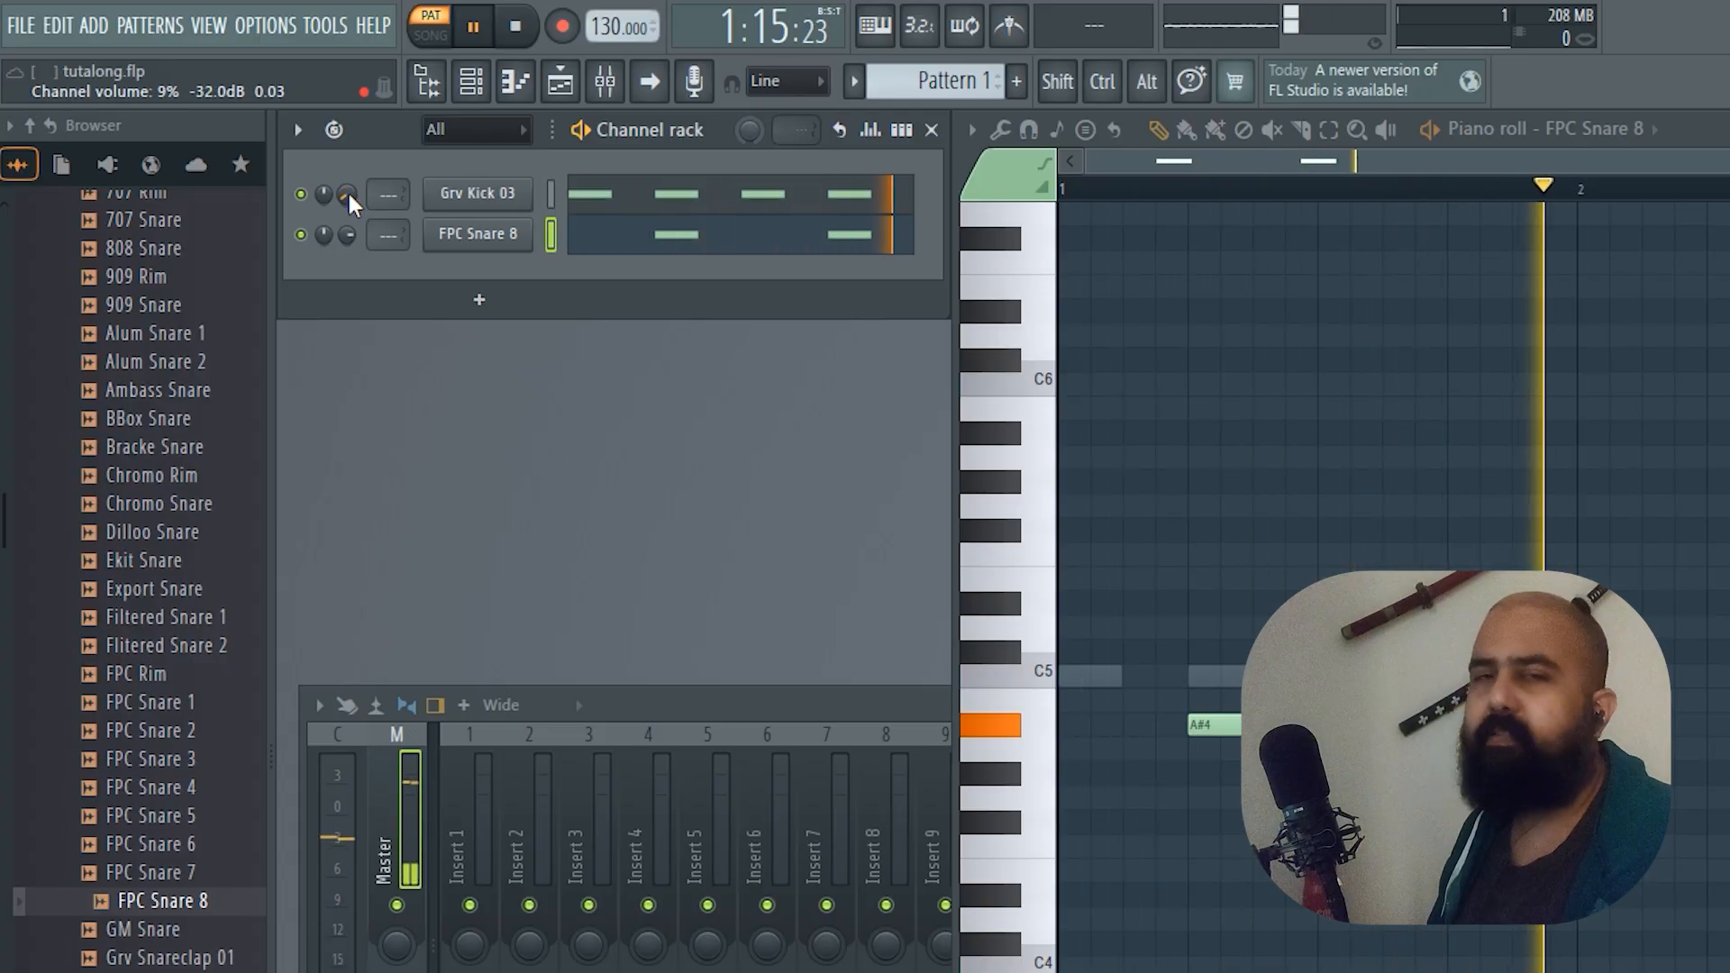
right_click(348, 189)
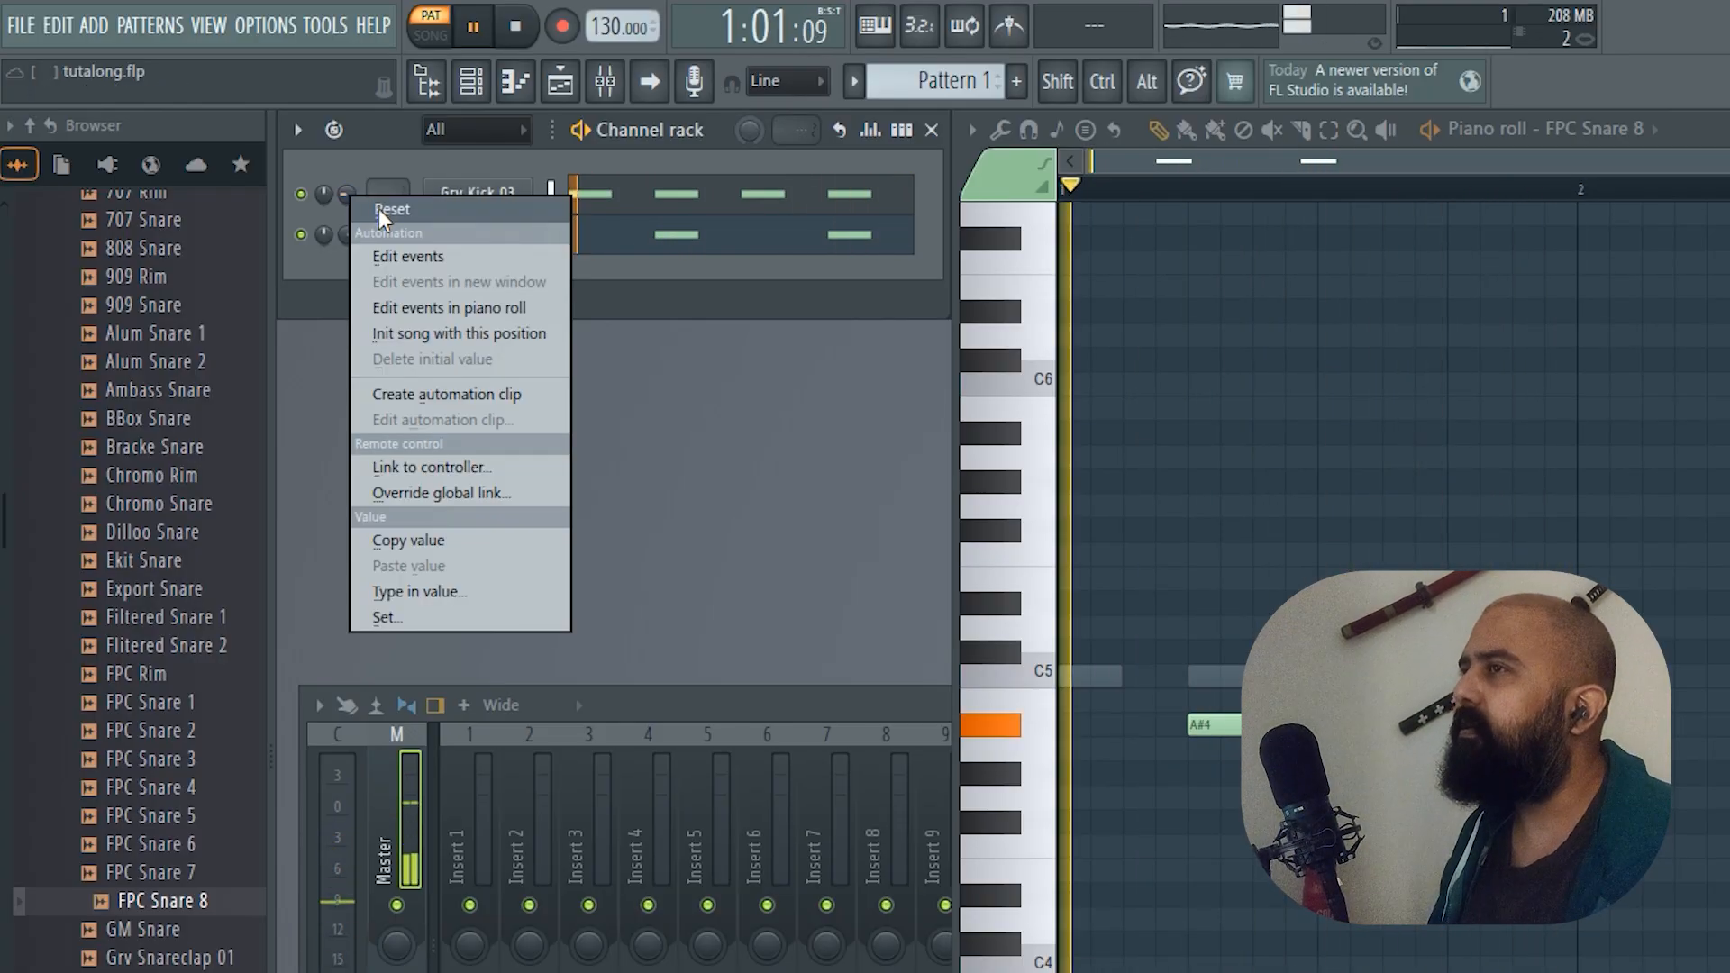
left_click(378, 208)
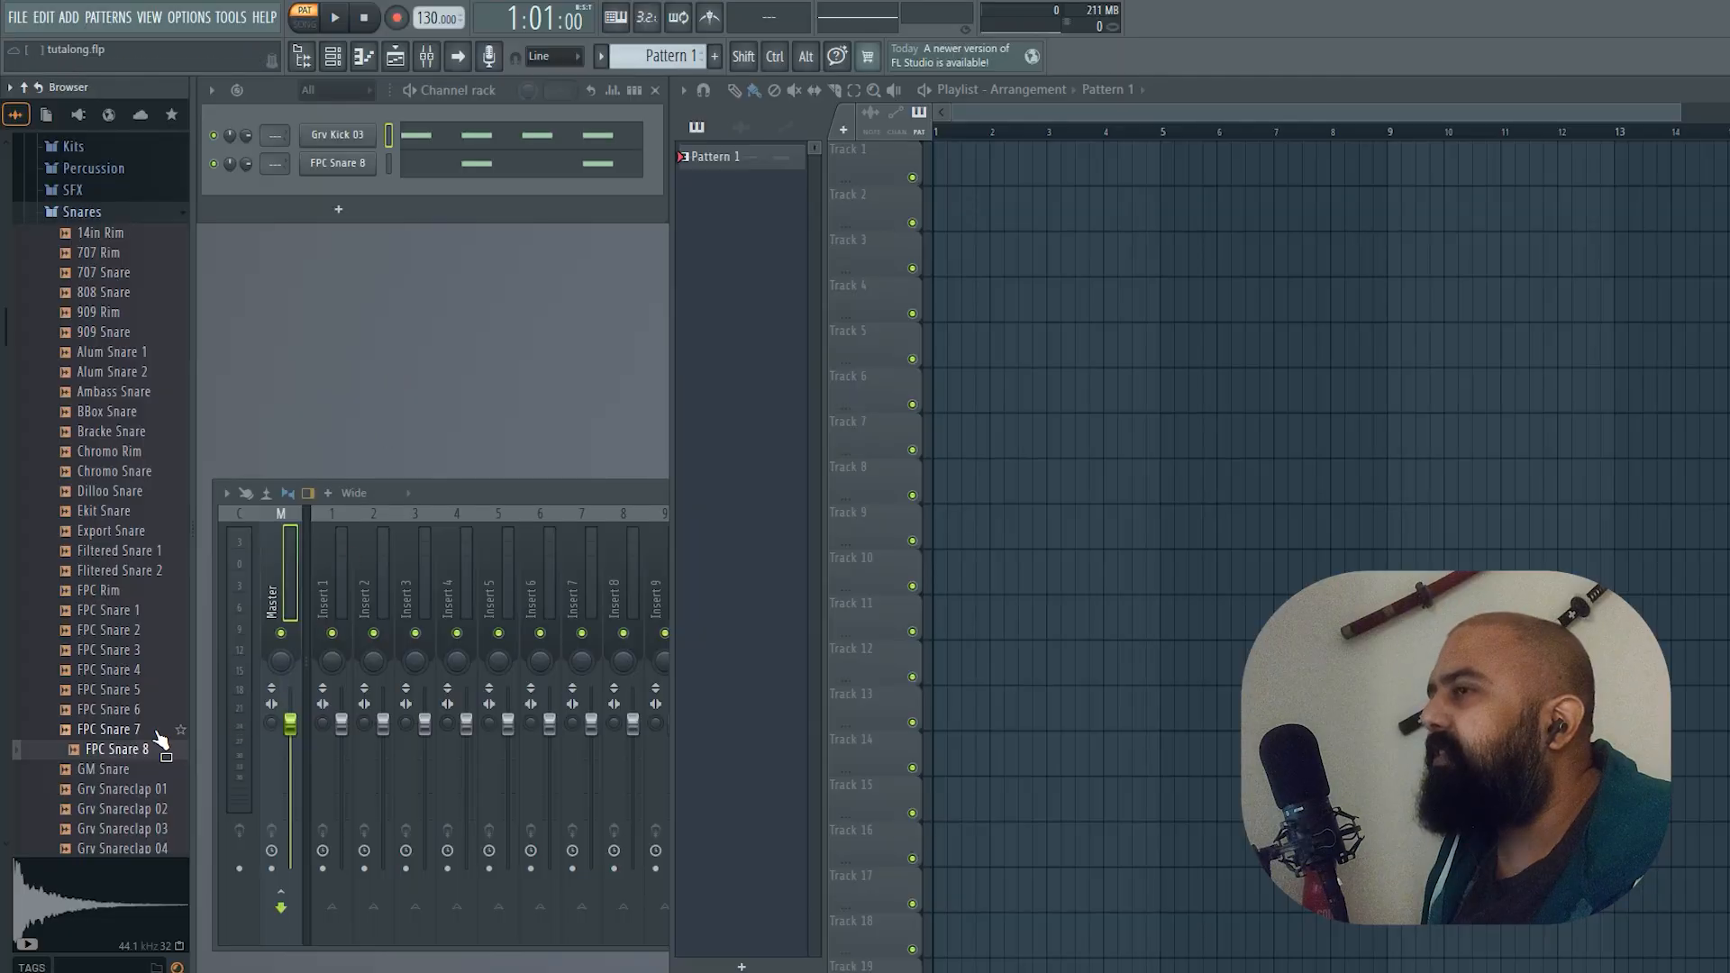
Add the 808 CH sample from the Hats folder of the Drums pack as a new channel below FPC Snare 8
left_click(134, 214)
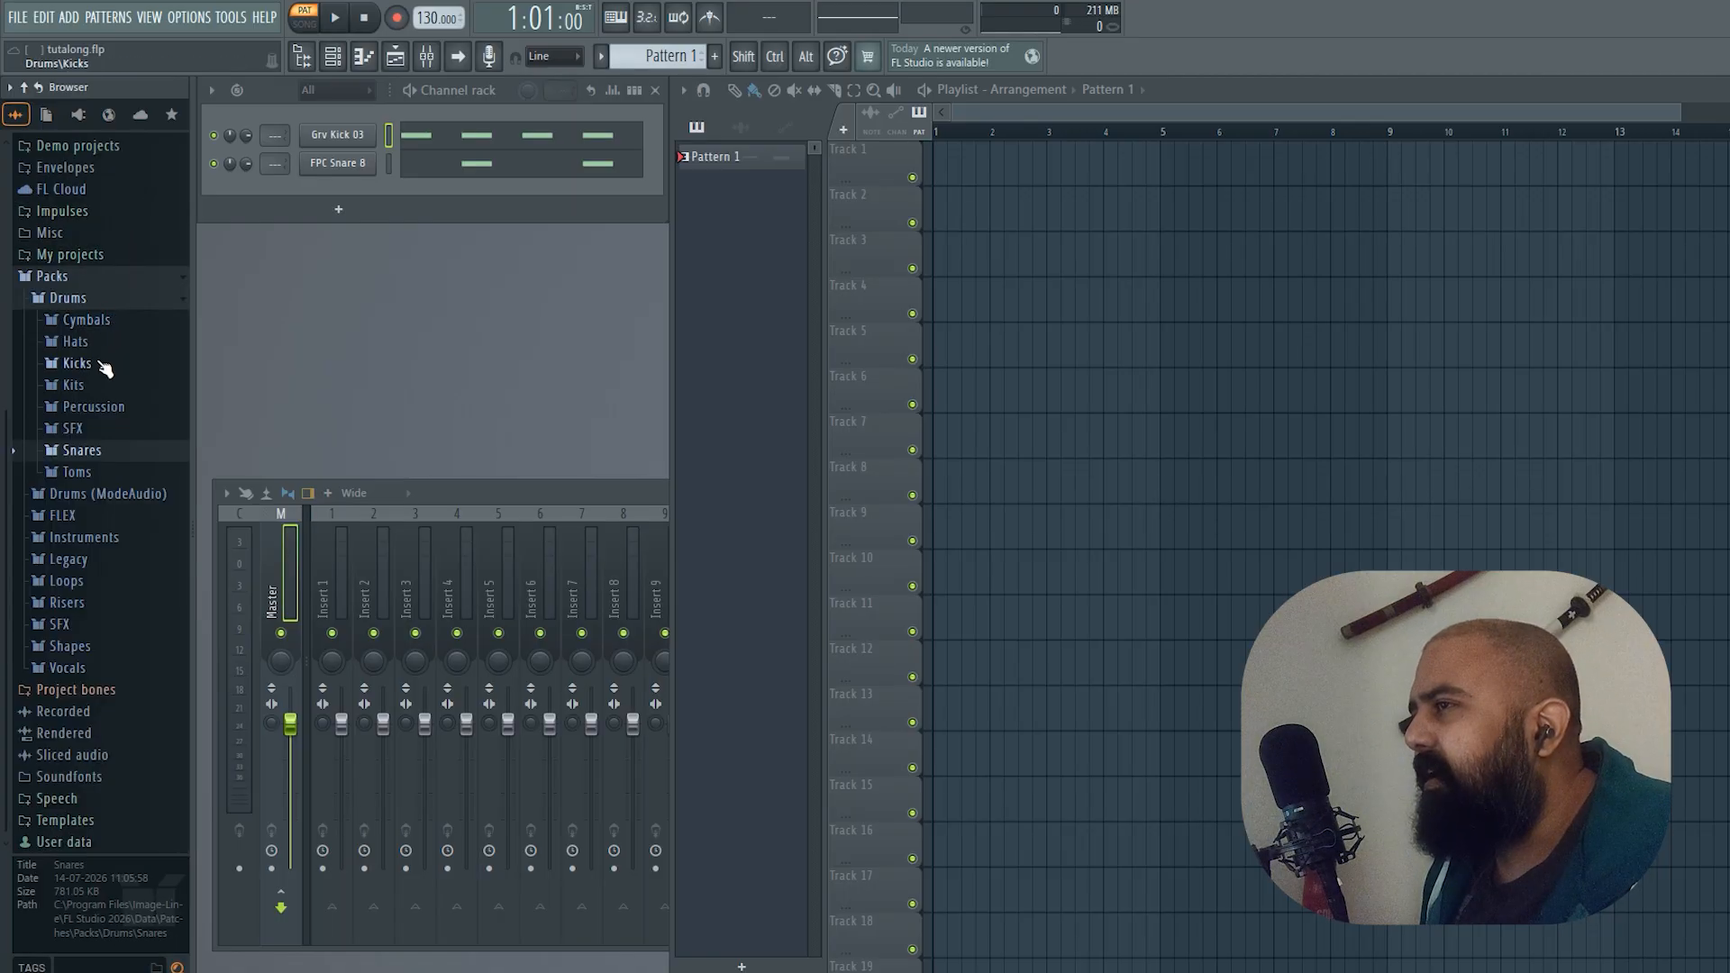
left_click(75, 342)
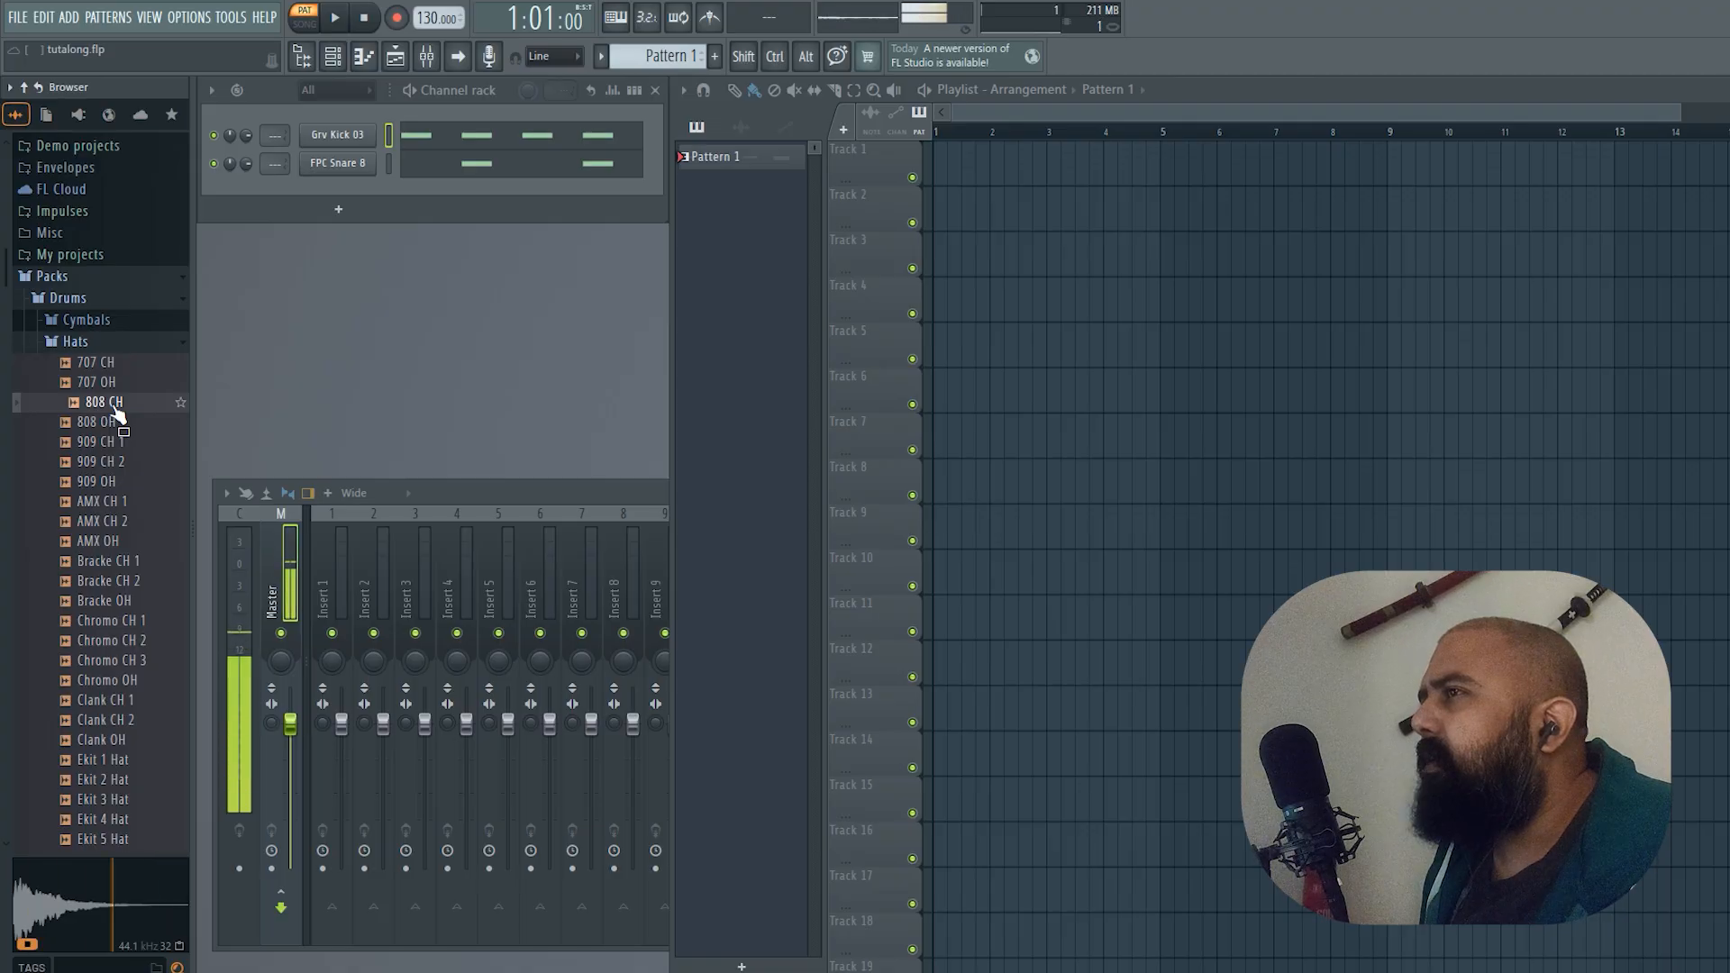
left_click_drag(294, 220, 315, 182)
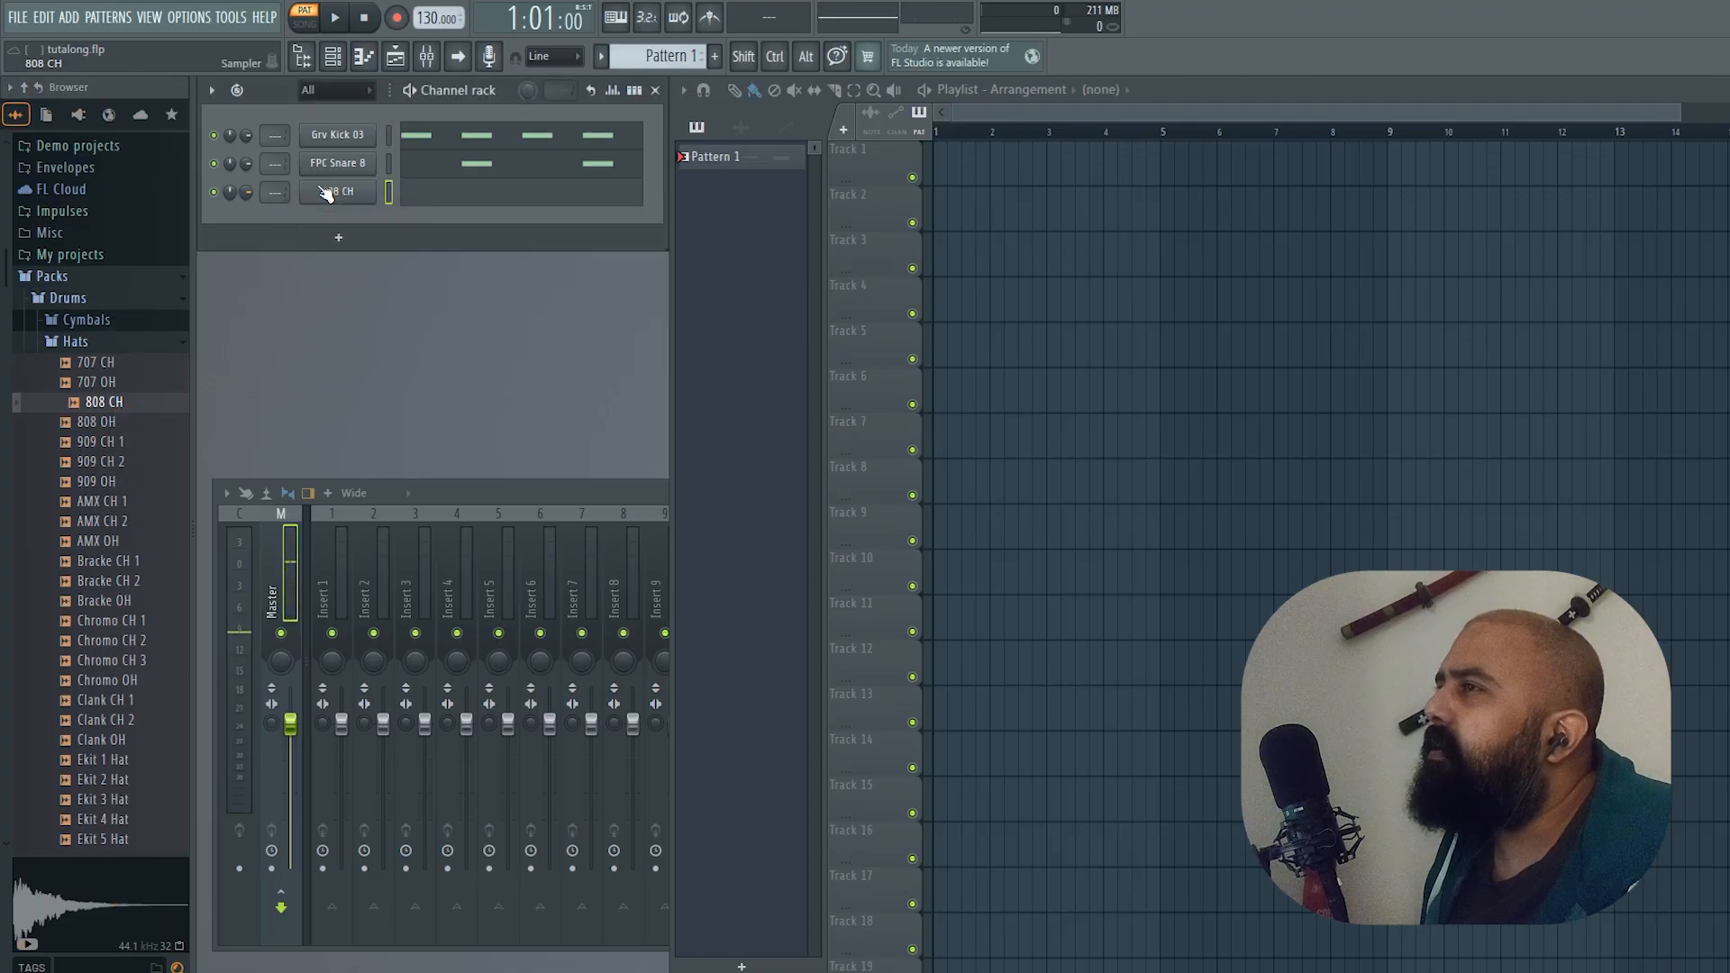
Place C5 notes on the four offbeats of bar 1 in the 808 CH piano roll while the pattern plays
left_click(590, 200)
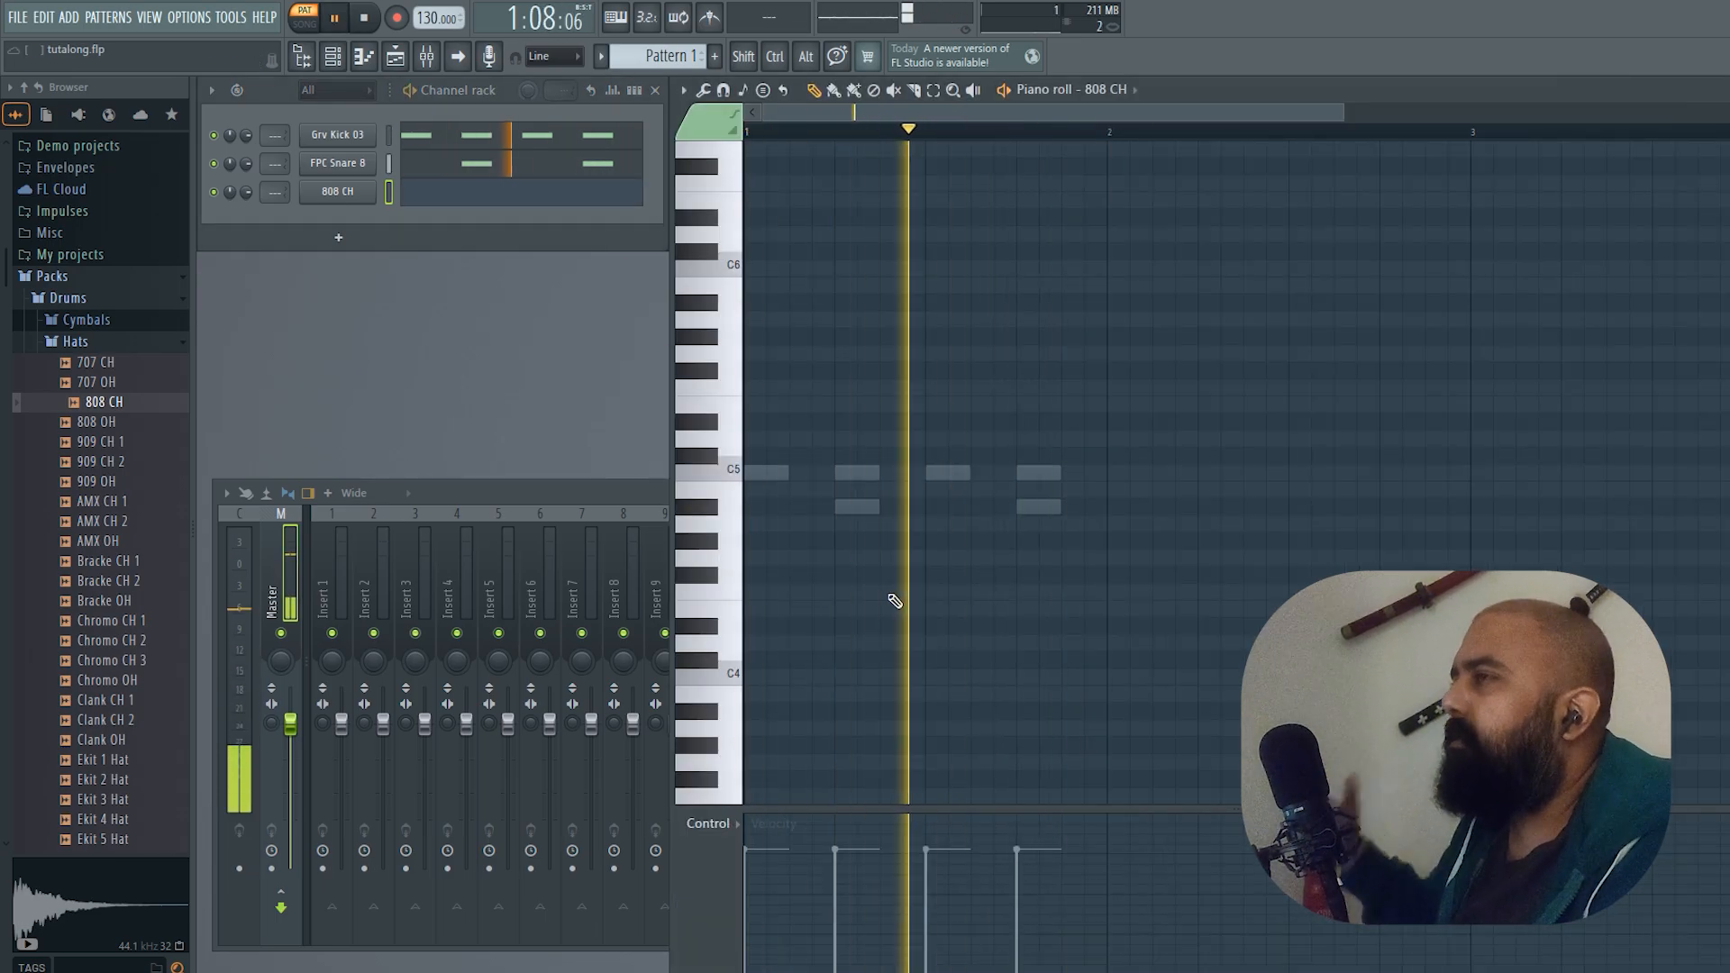
left_click(798, 476)
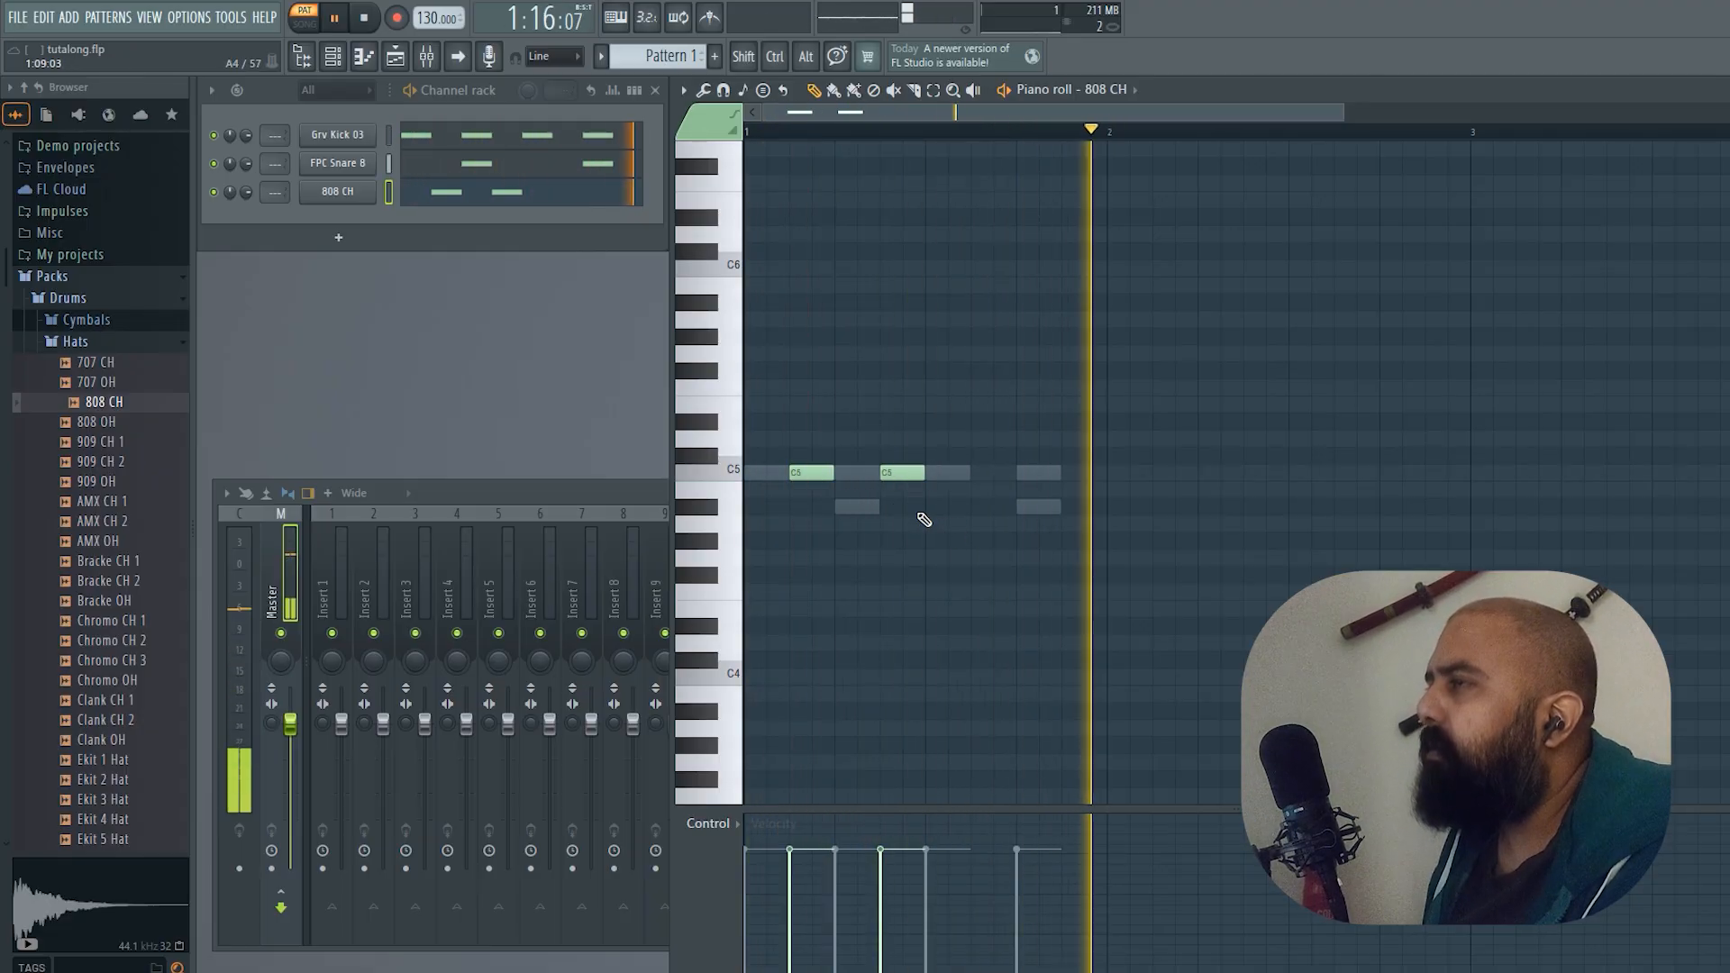
left_click_drag(815, 473, 795, 474)
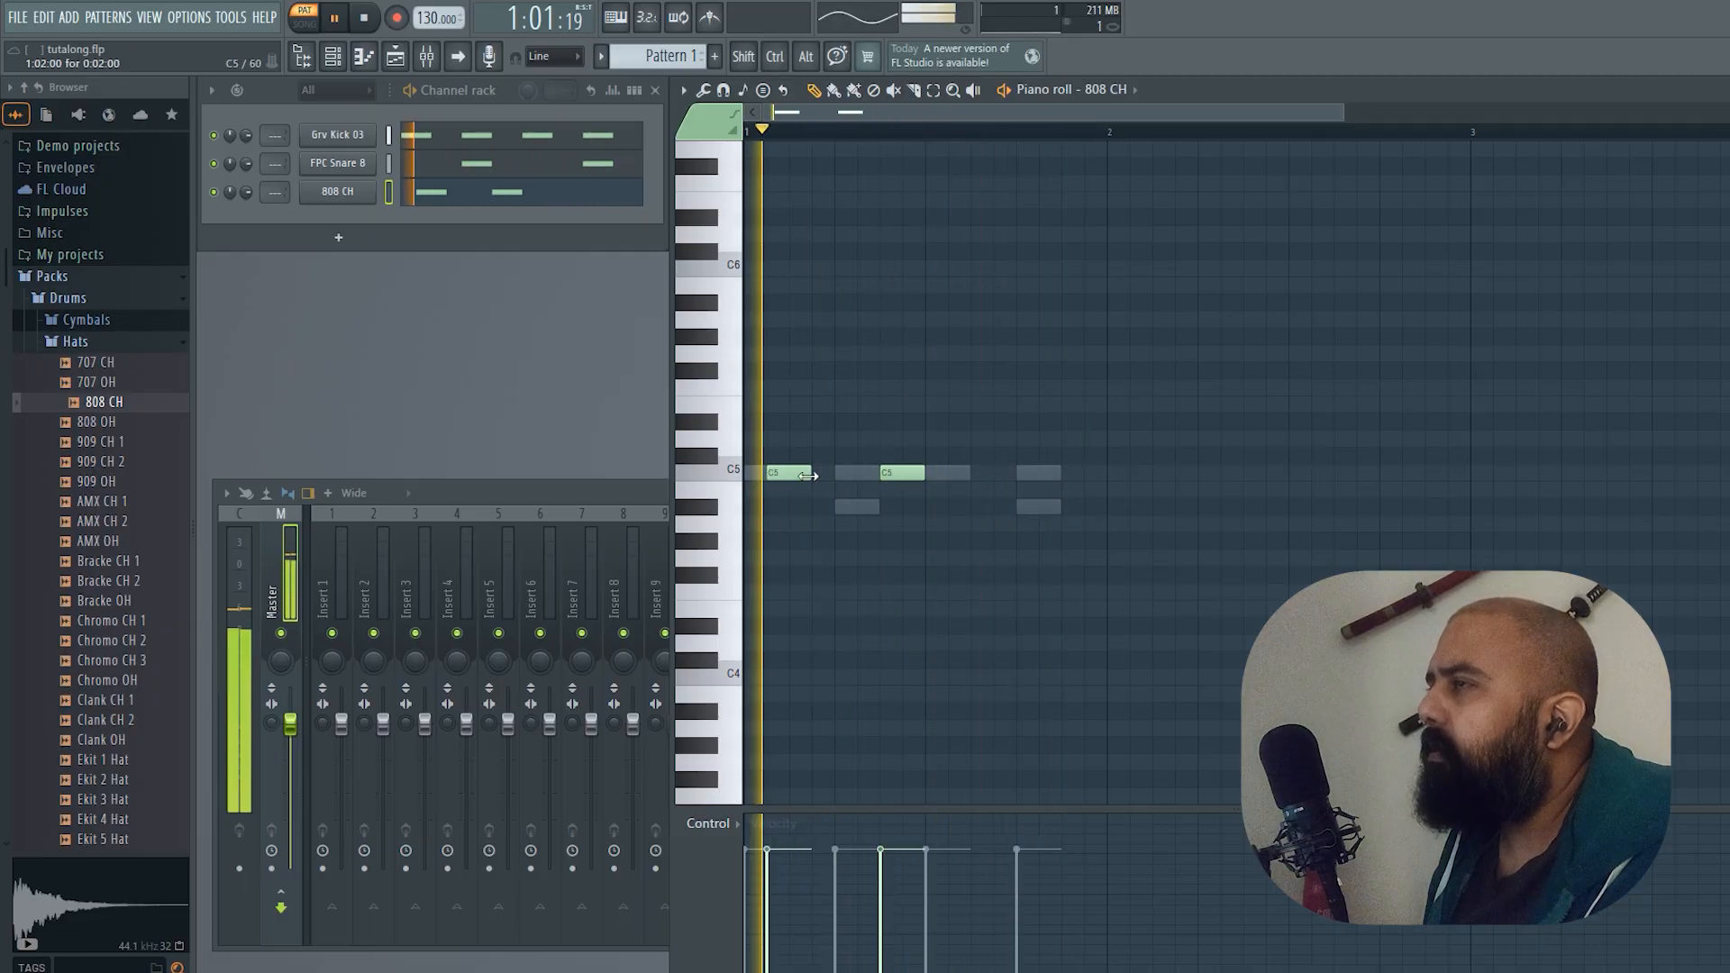
mouse_move(905, 474)
left_mouse_down()
mouse_move(882, 476)
mouse_move(904, 475)
left_mouse_up()
left_click_drag(791, 474, 812, 474)
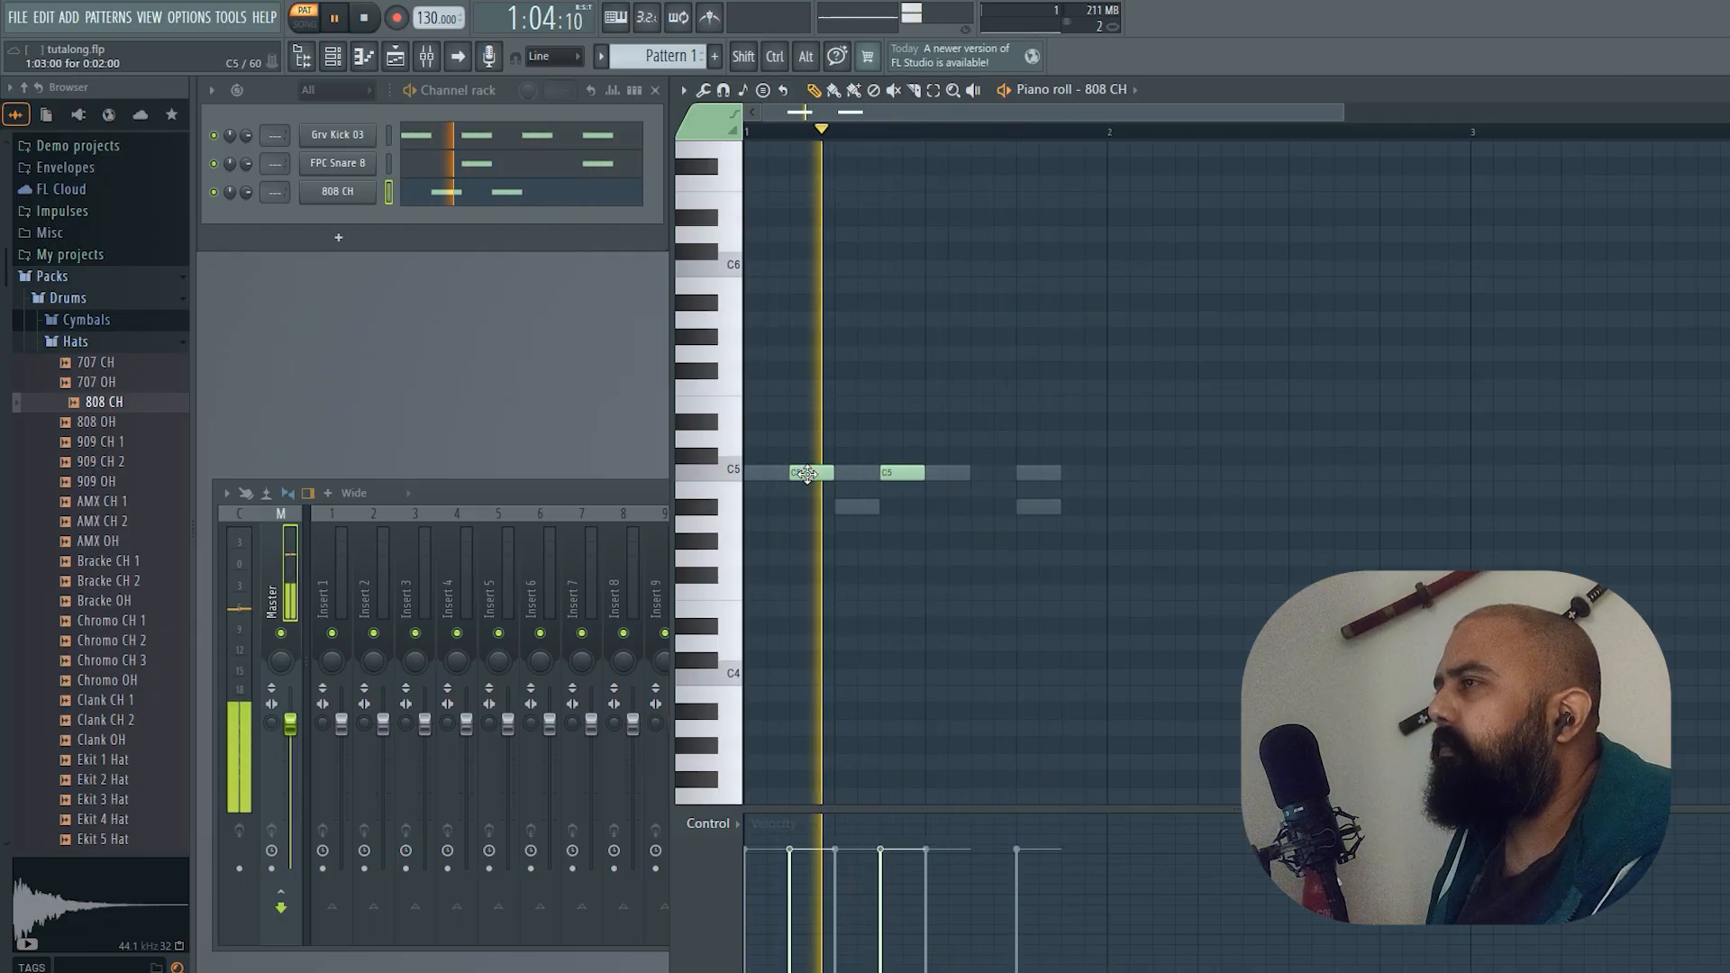
left_click(982, 475)
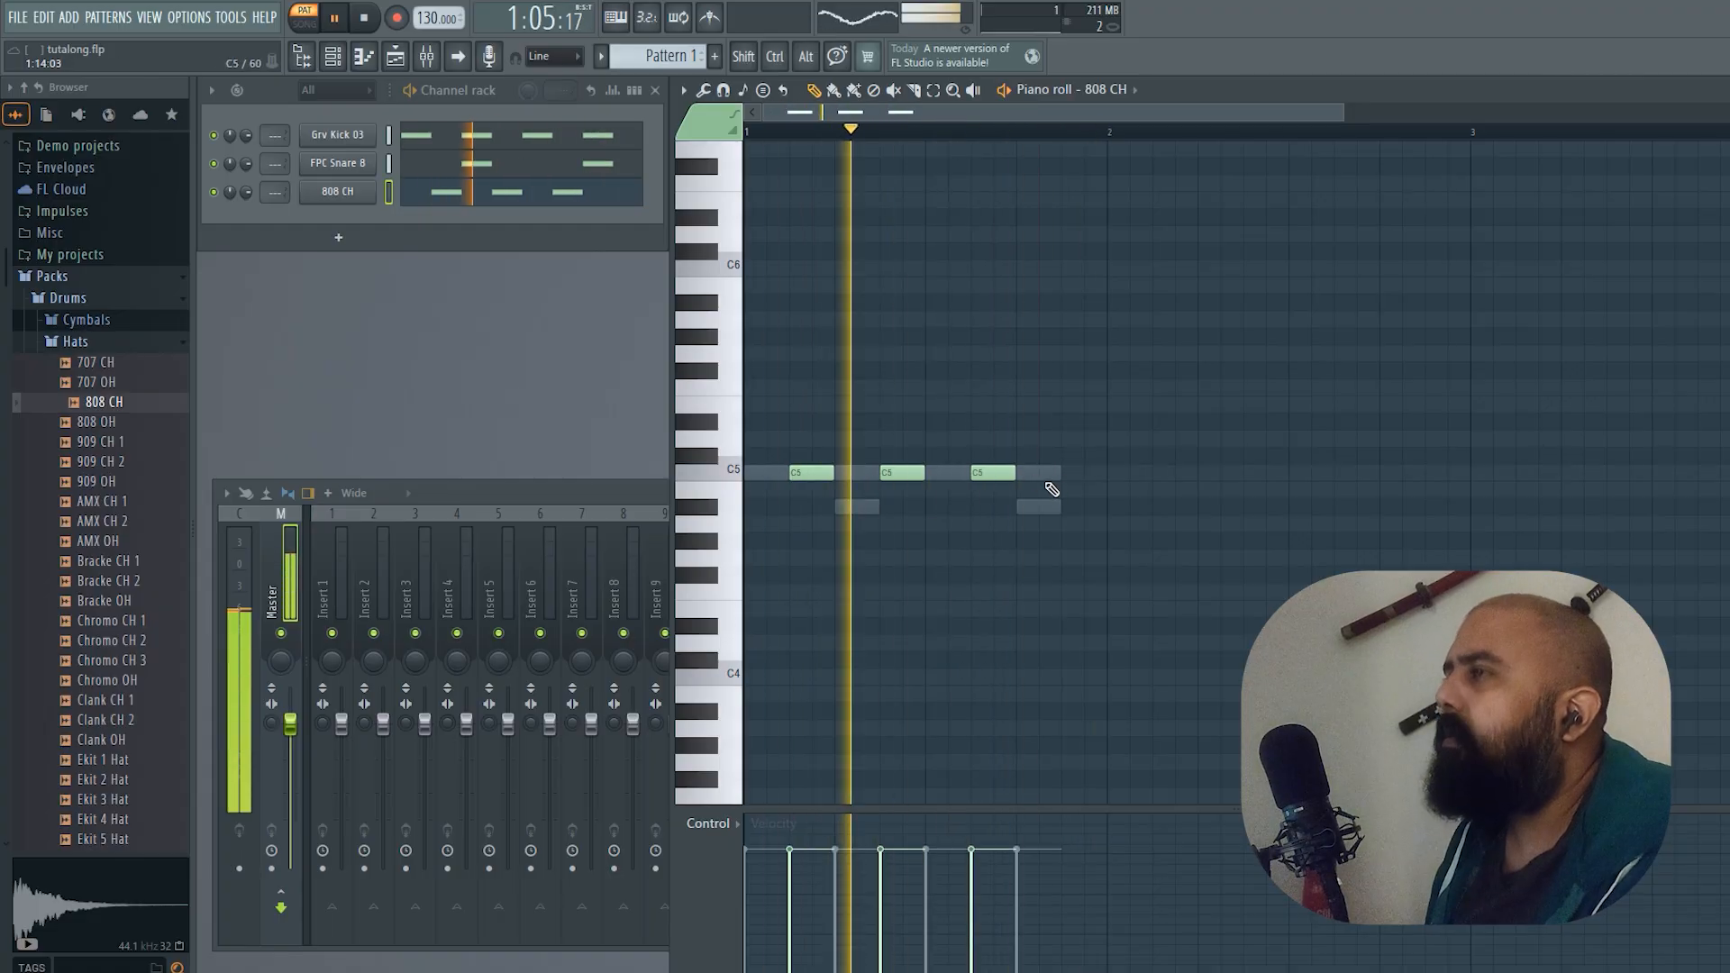
left_click(1077, 475)
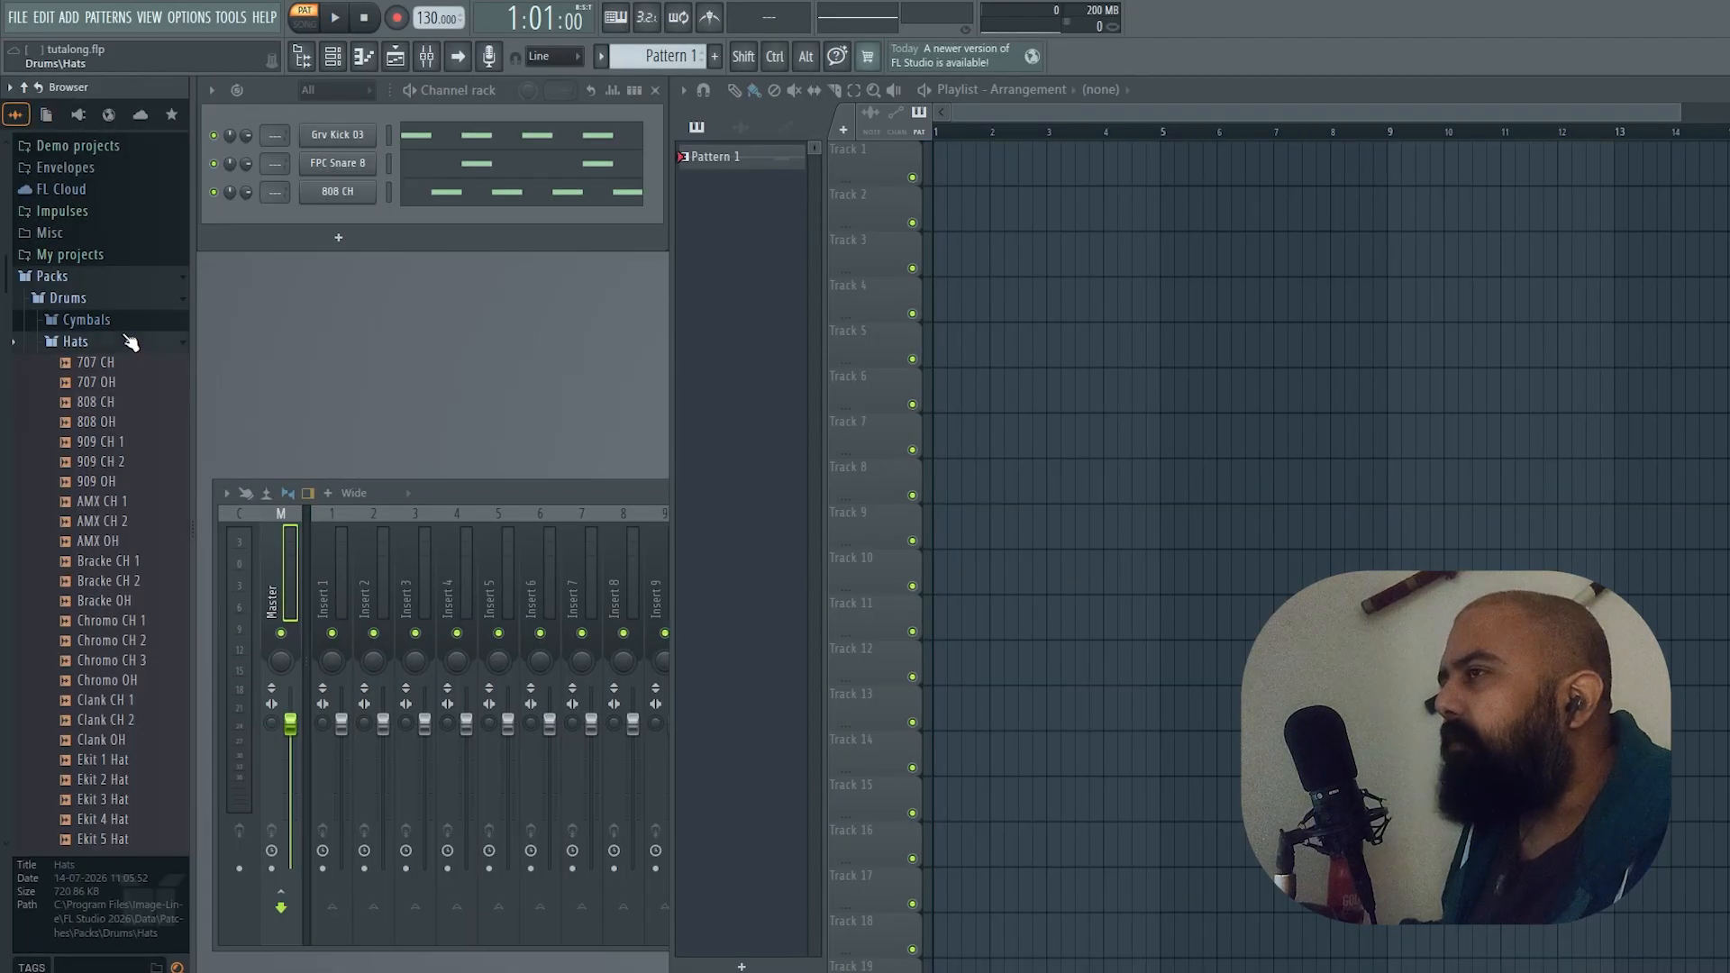
Add the Acoustic bass preset from the Instruments pack as a new channel below 808 CH and close its plugin window
left_click(130, 342)
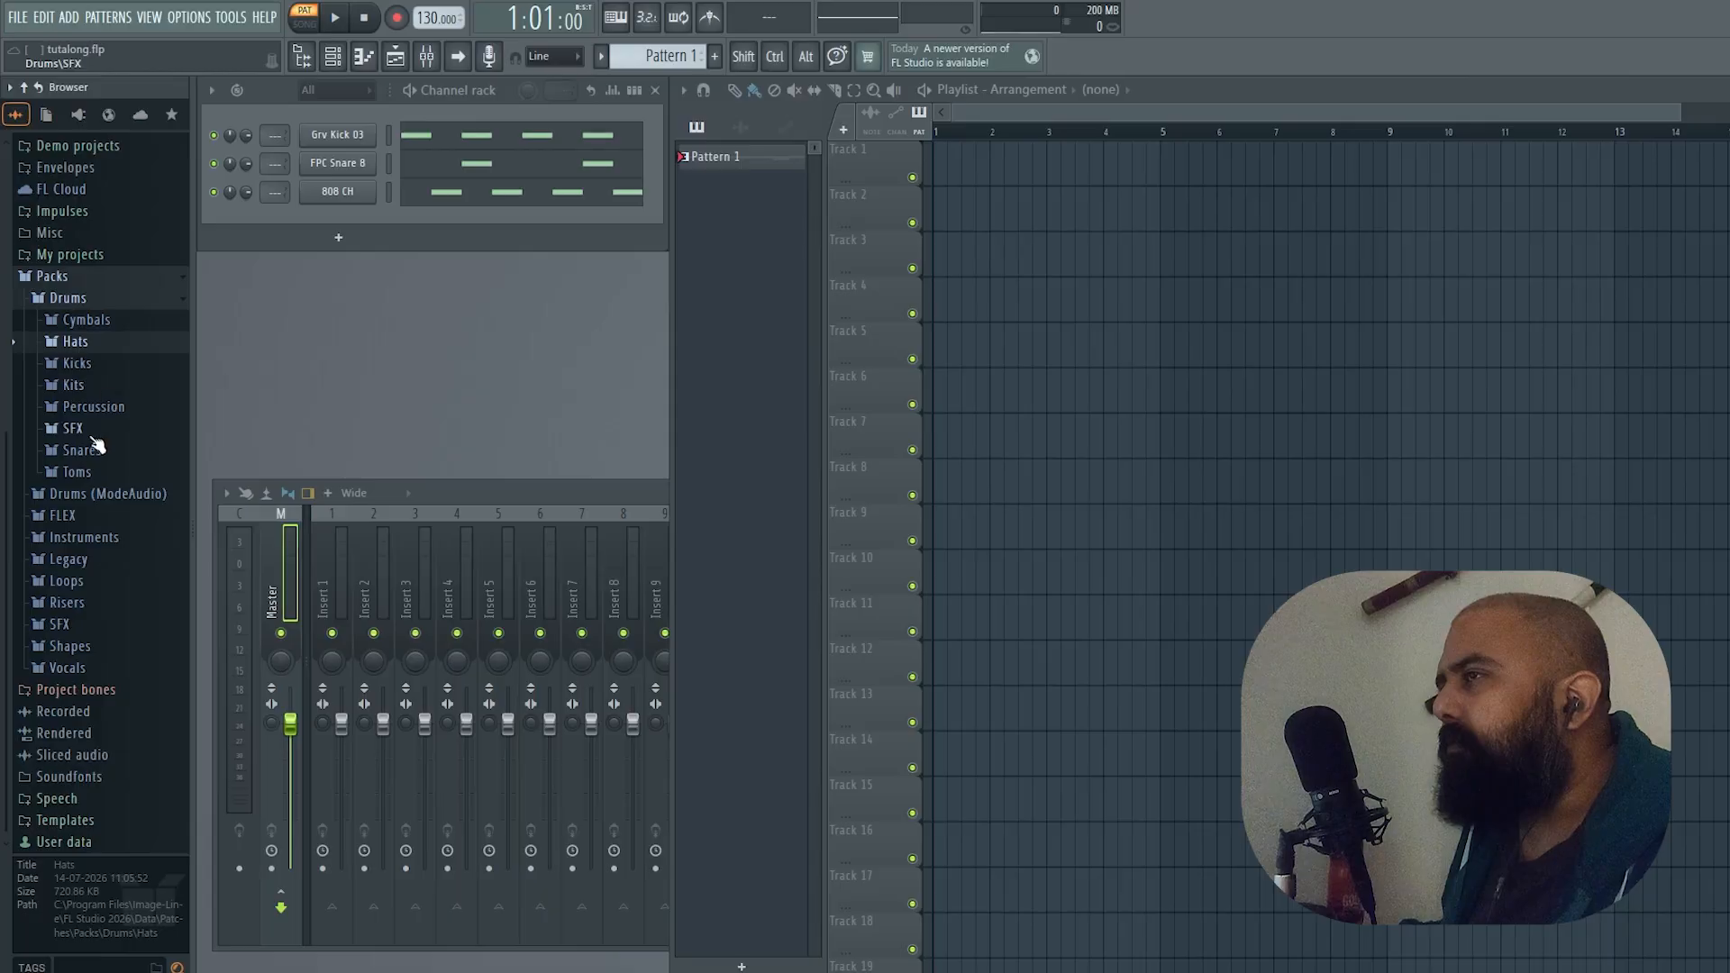
left_click(76, 559)
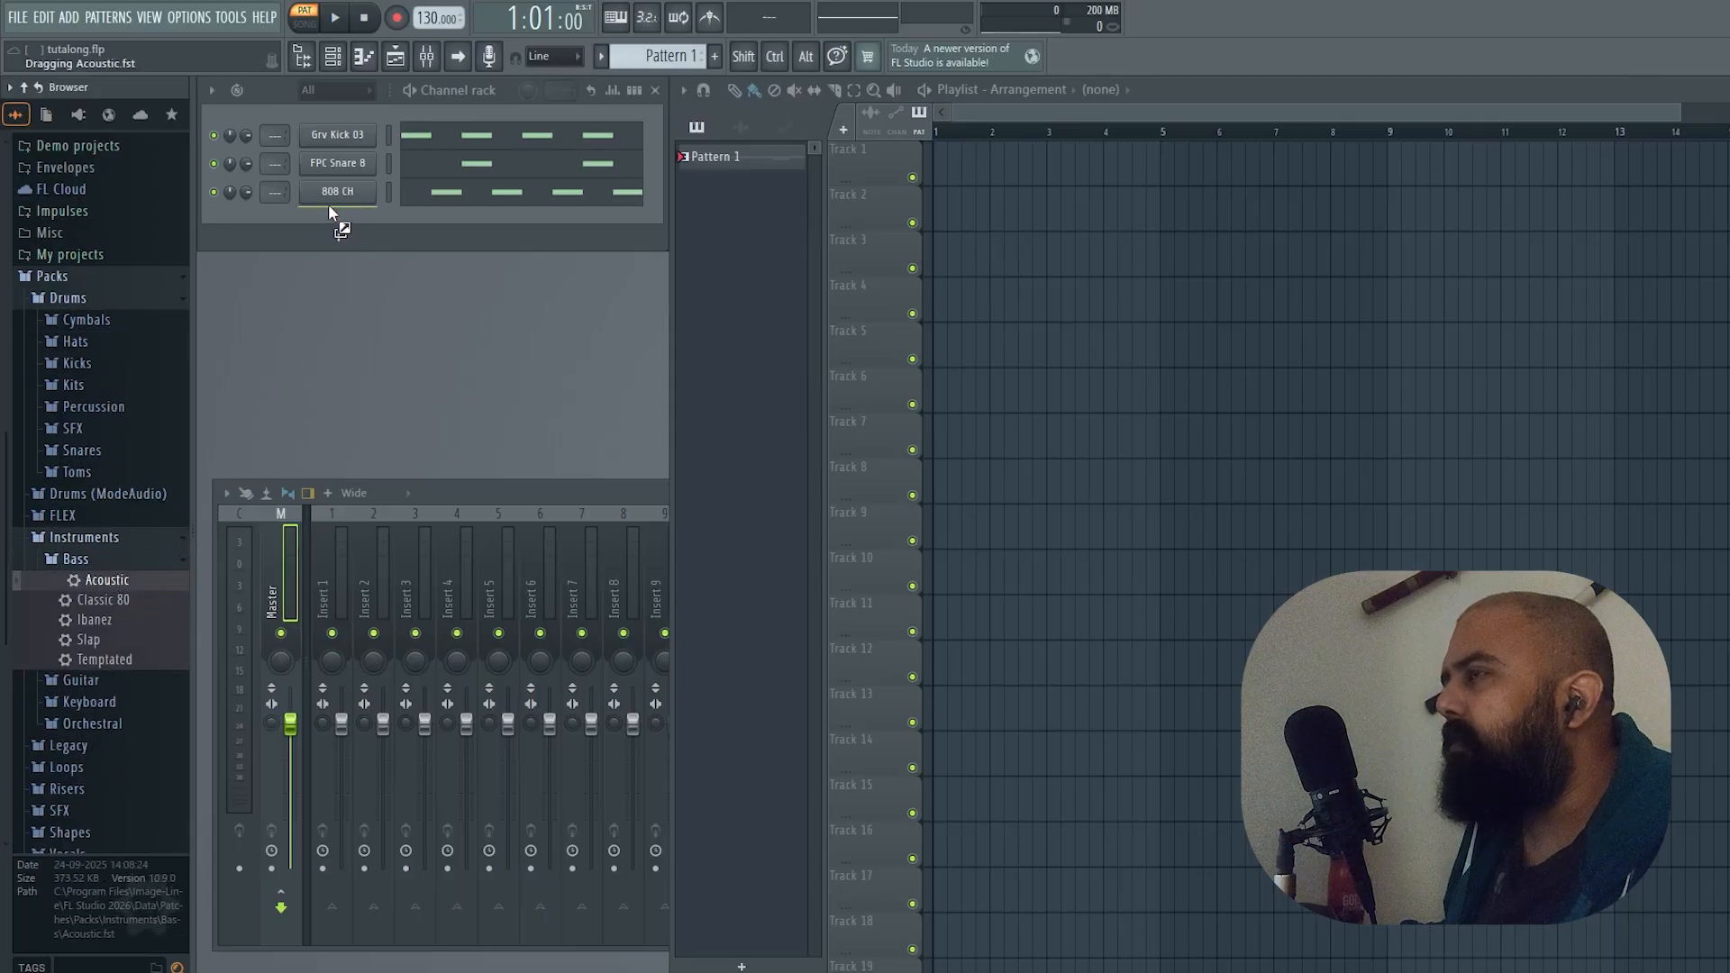
left_click_drag(328, 203, 328, 204)
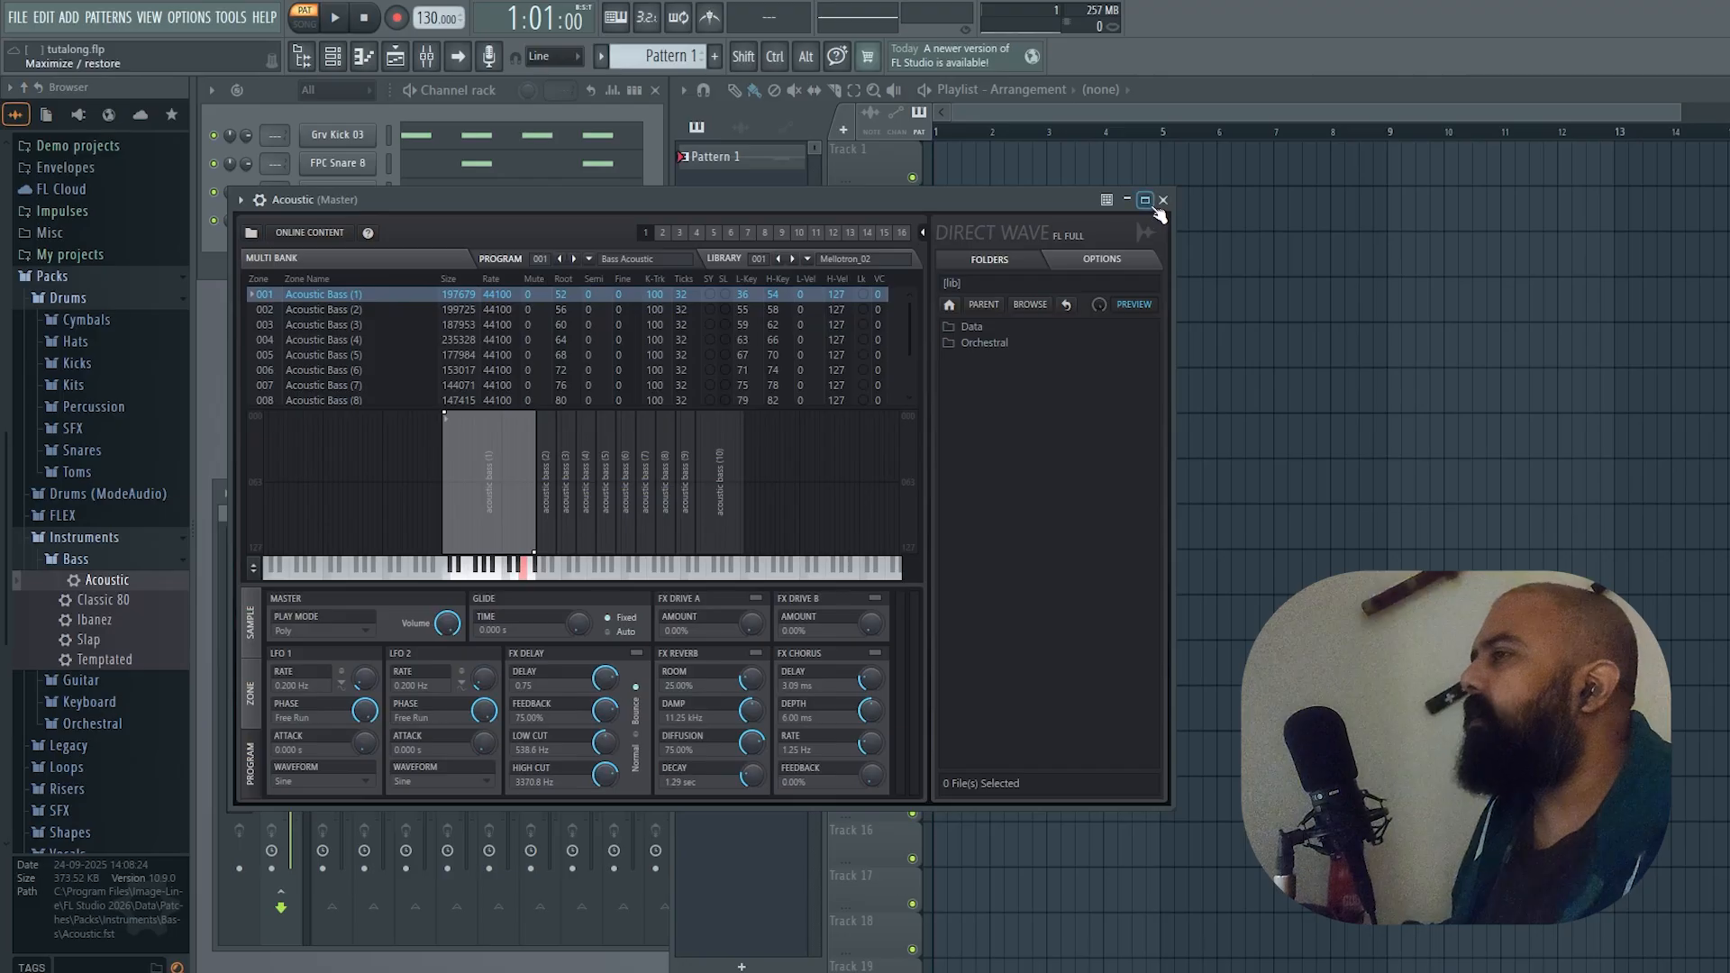
left_click(1162, 200)
Place pairs of short C5 notes on the four offbeats of bar 1 in the Acoustic piano roll, playing the pattern to check them
left_click(455, 233)
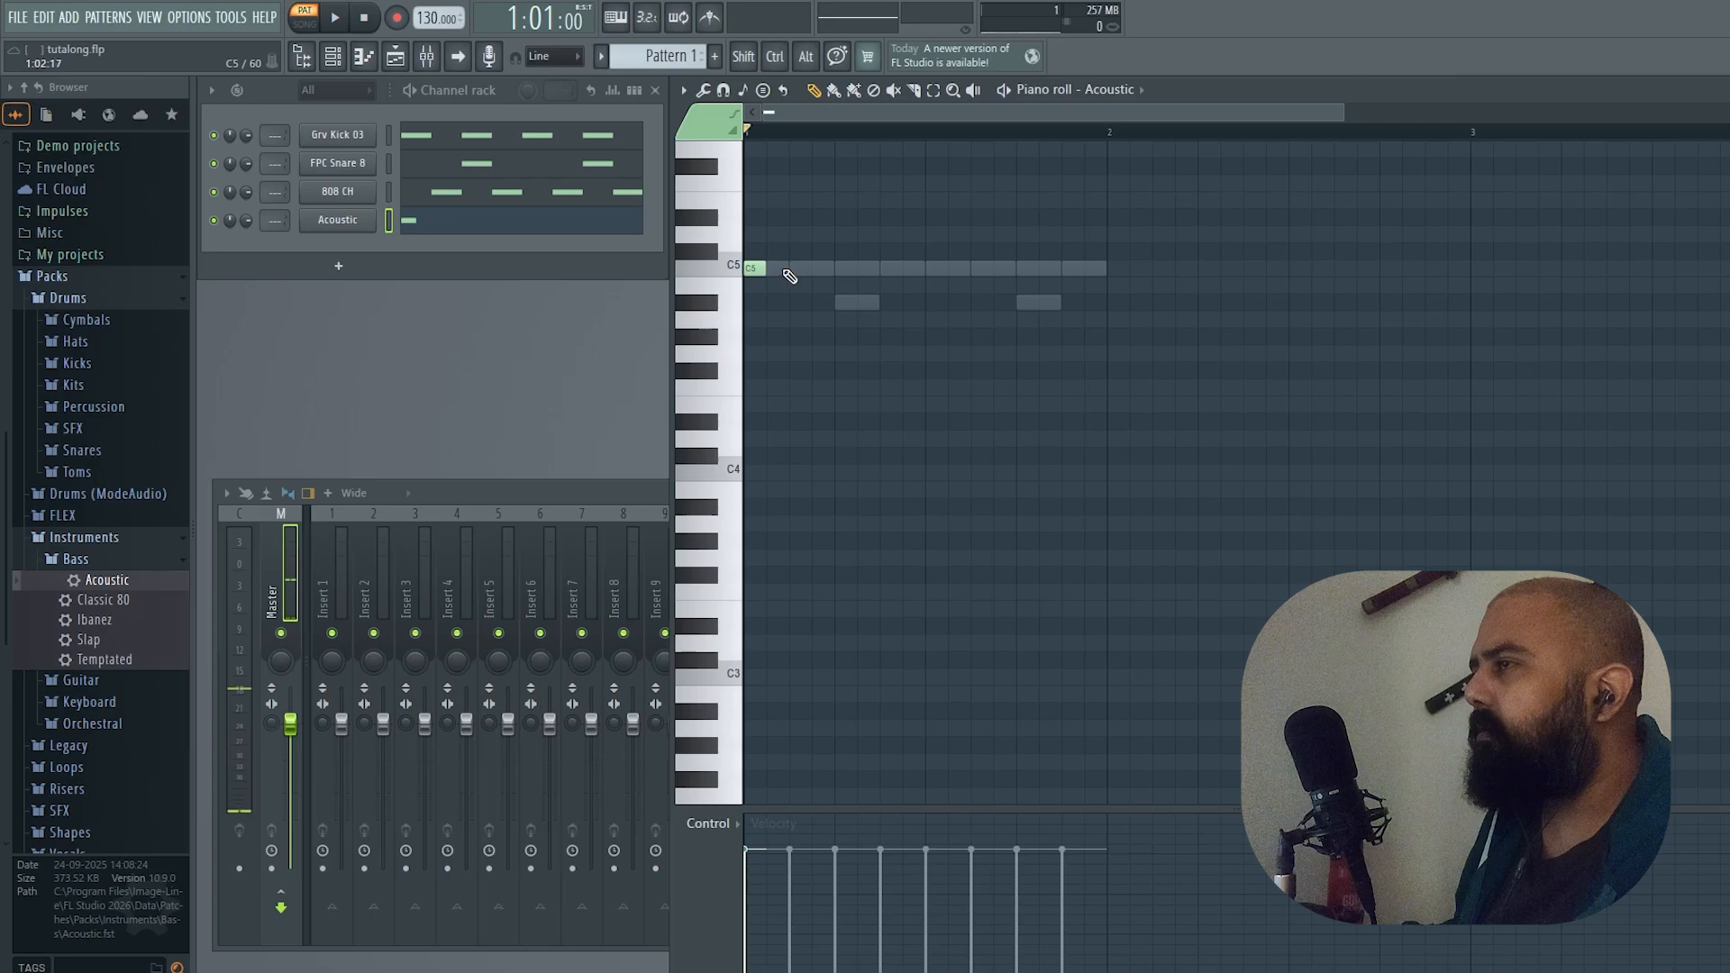
key("space")
key("space")
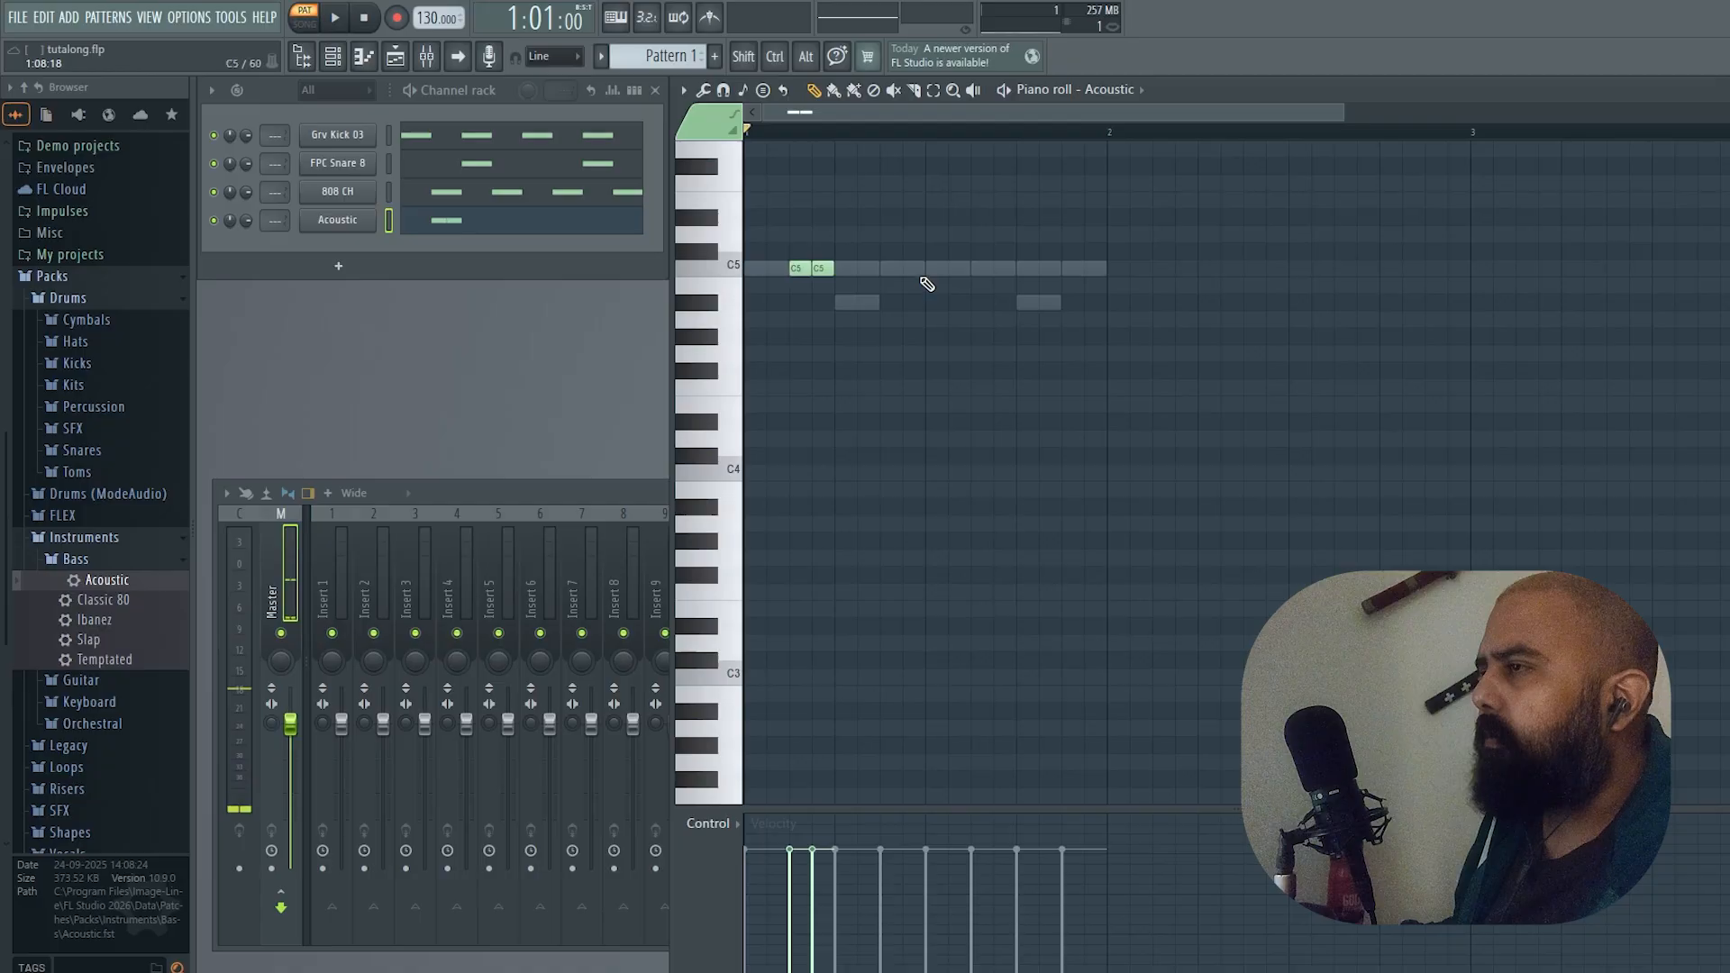
key("space")
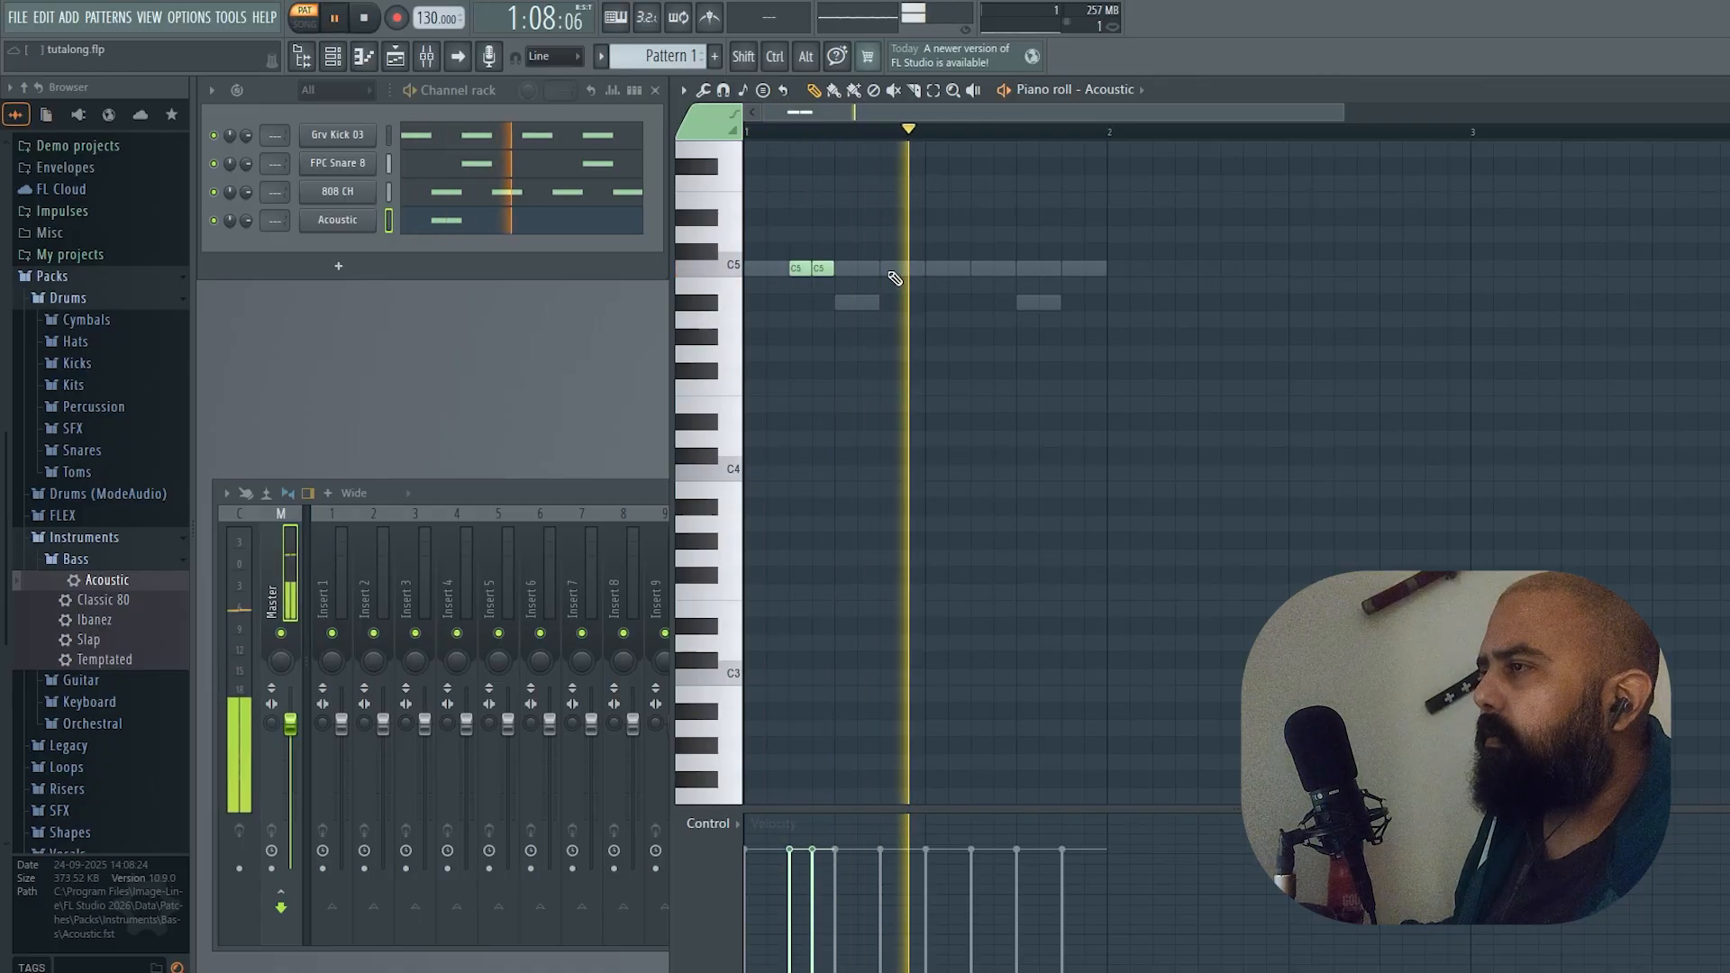
key("space")
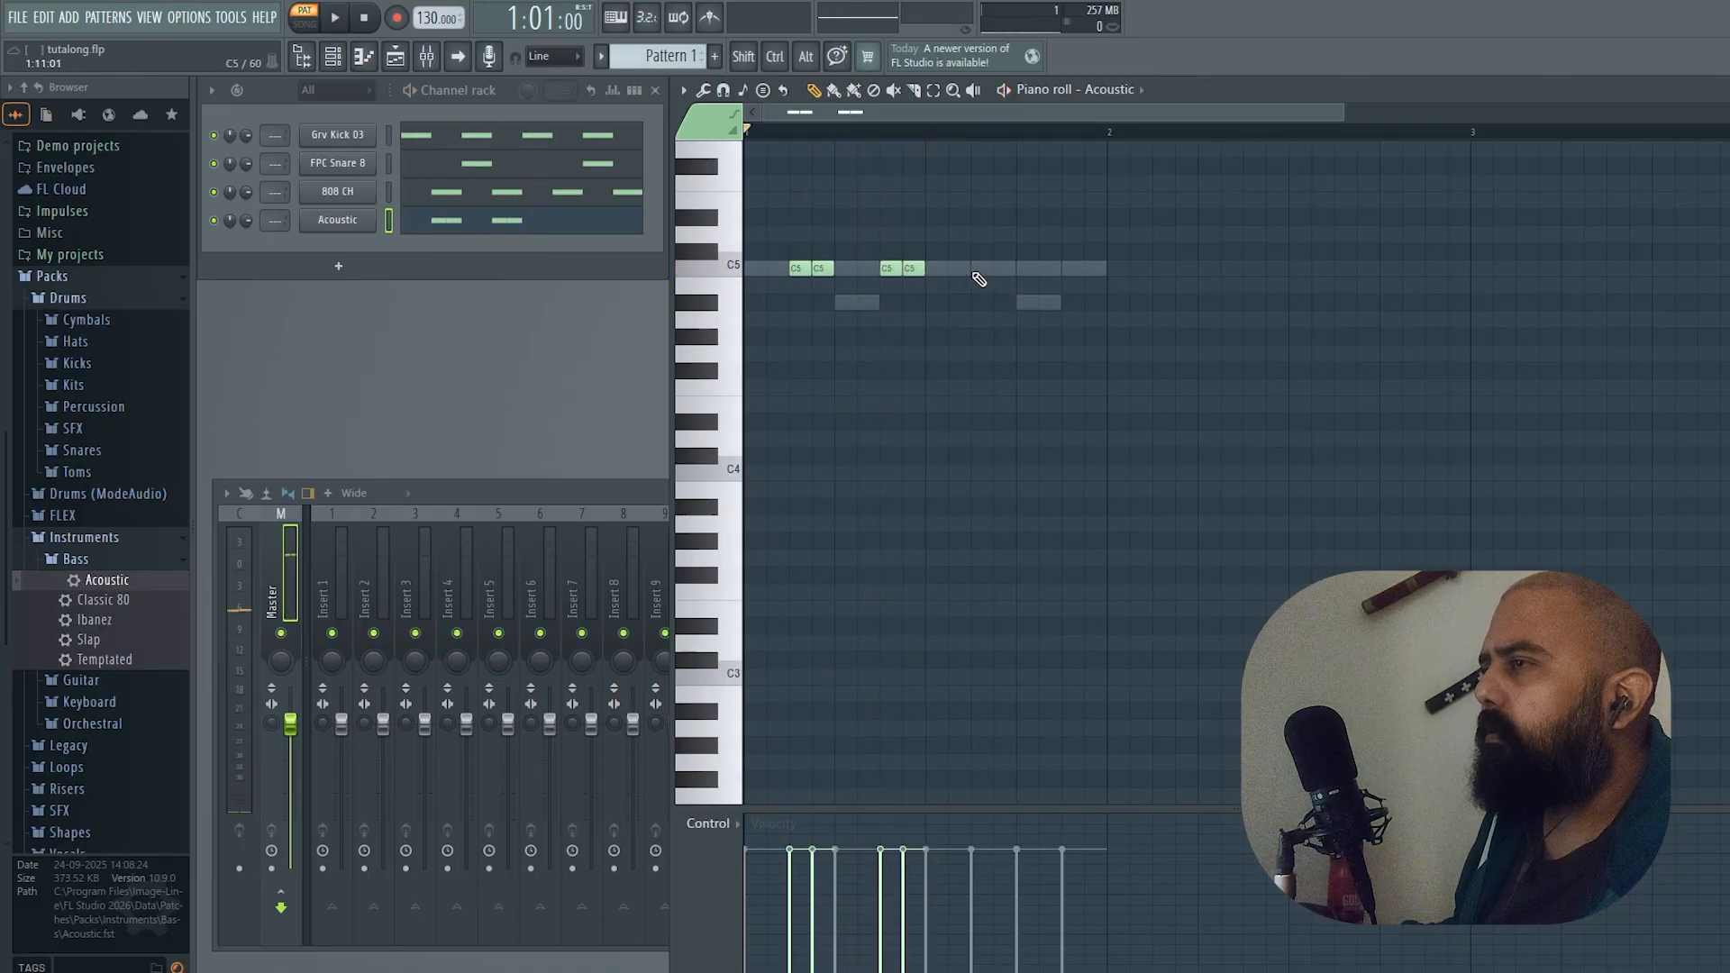
key("space")
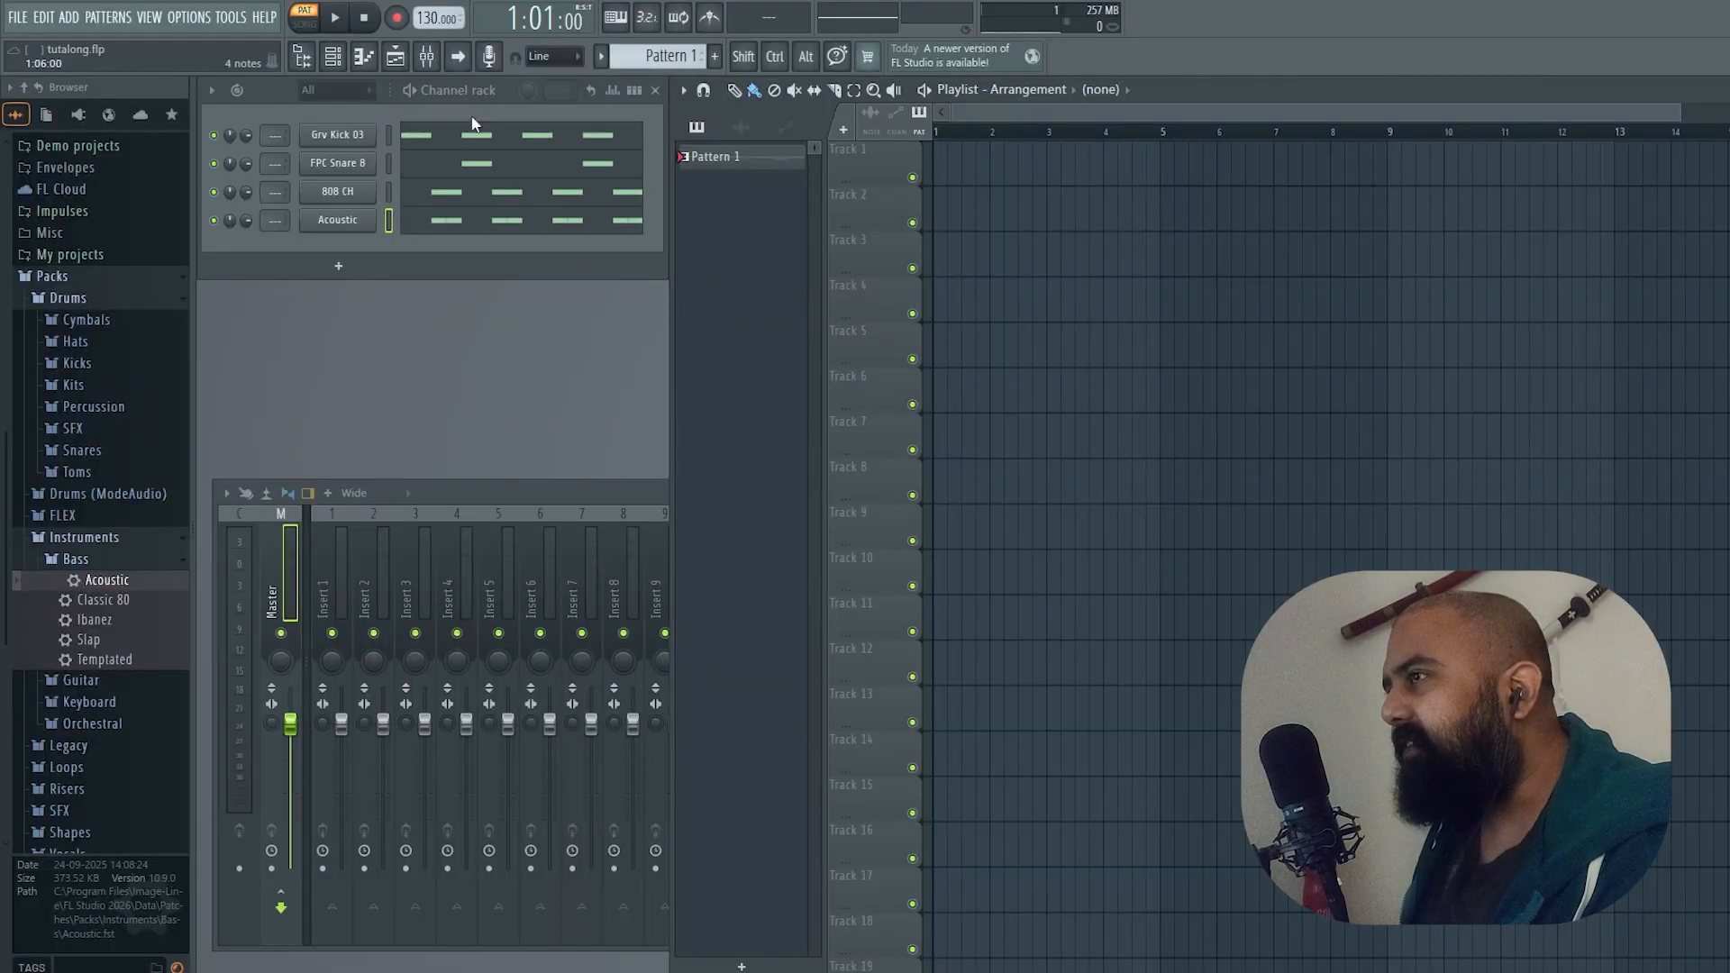
Hide and show the Playlist again, and move its window away from its arranged place
left_click(395, 61)
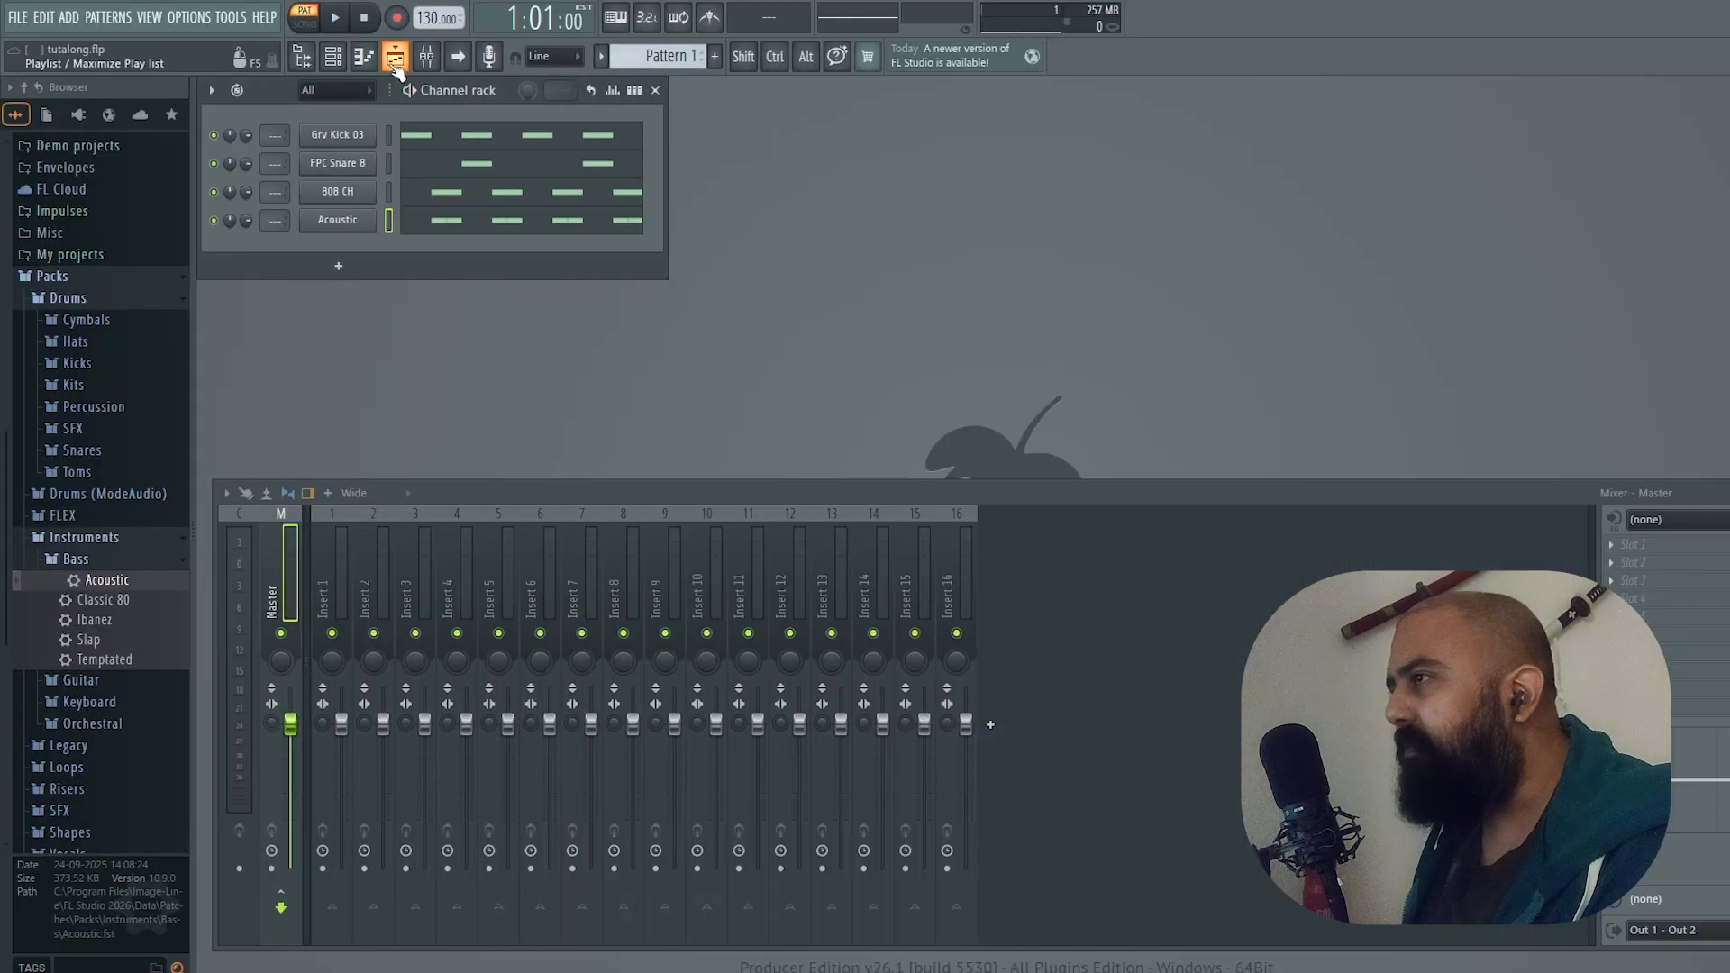
left_click(394, 61)
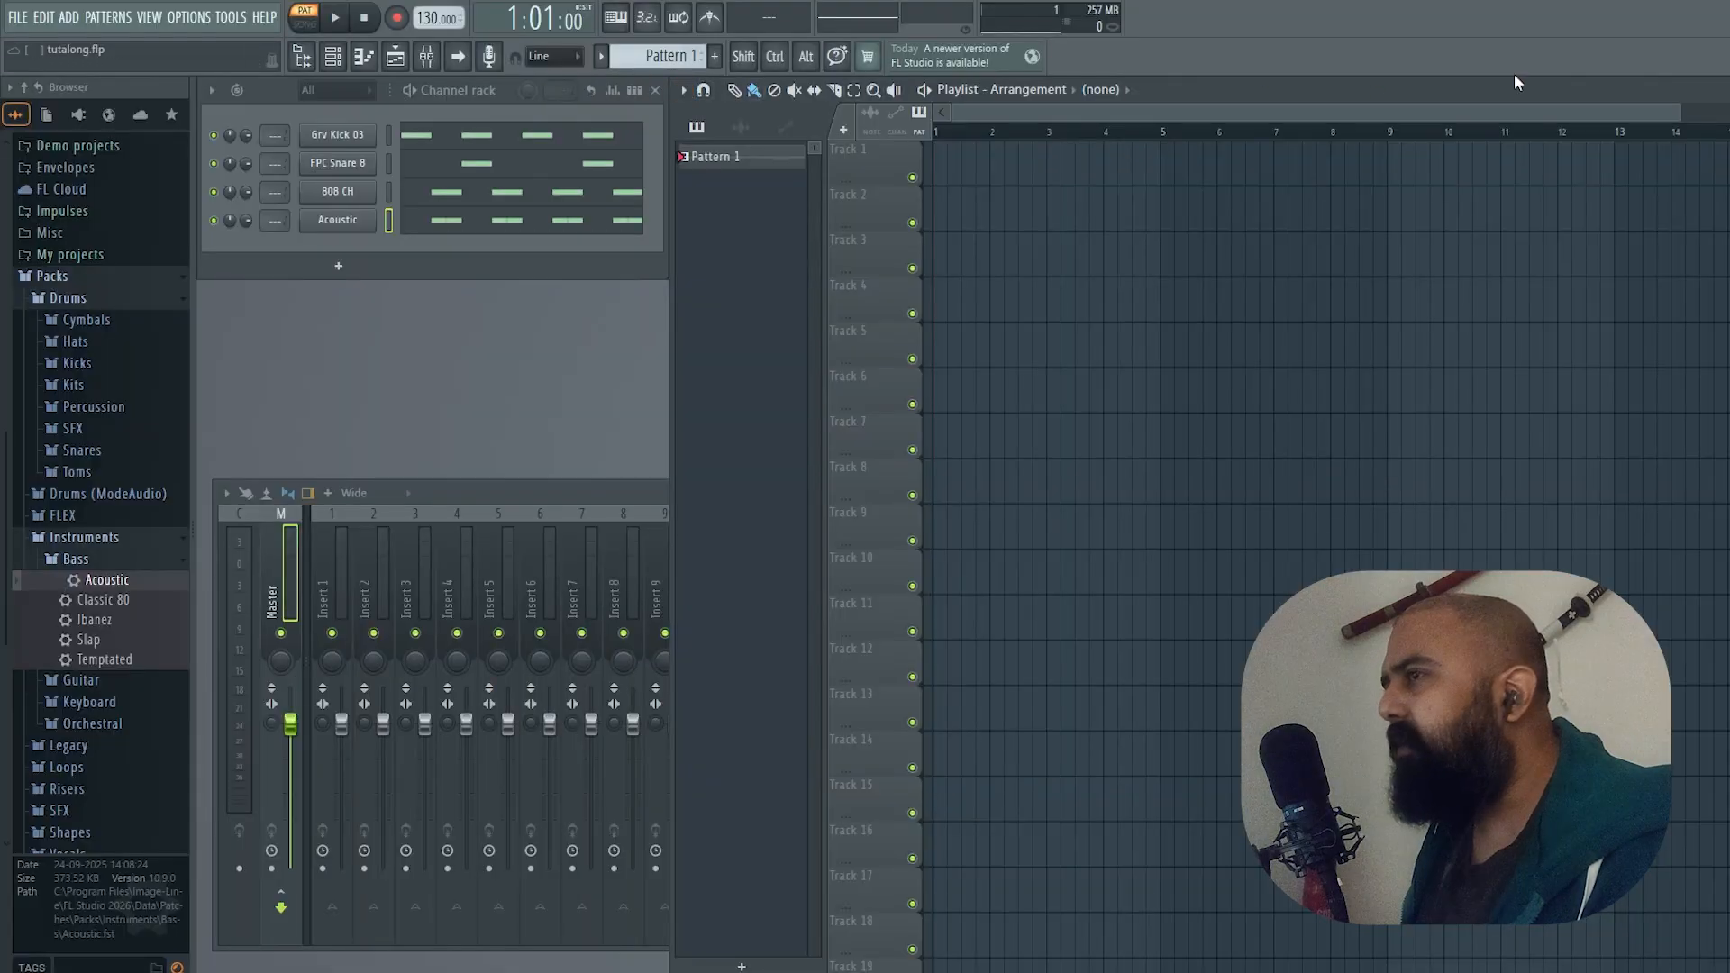
left_click_drag(1514, 82, 1558, 279)
left_click_drag(1370, 295, 1586, 99)
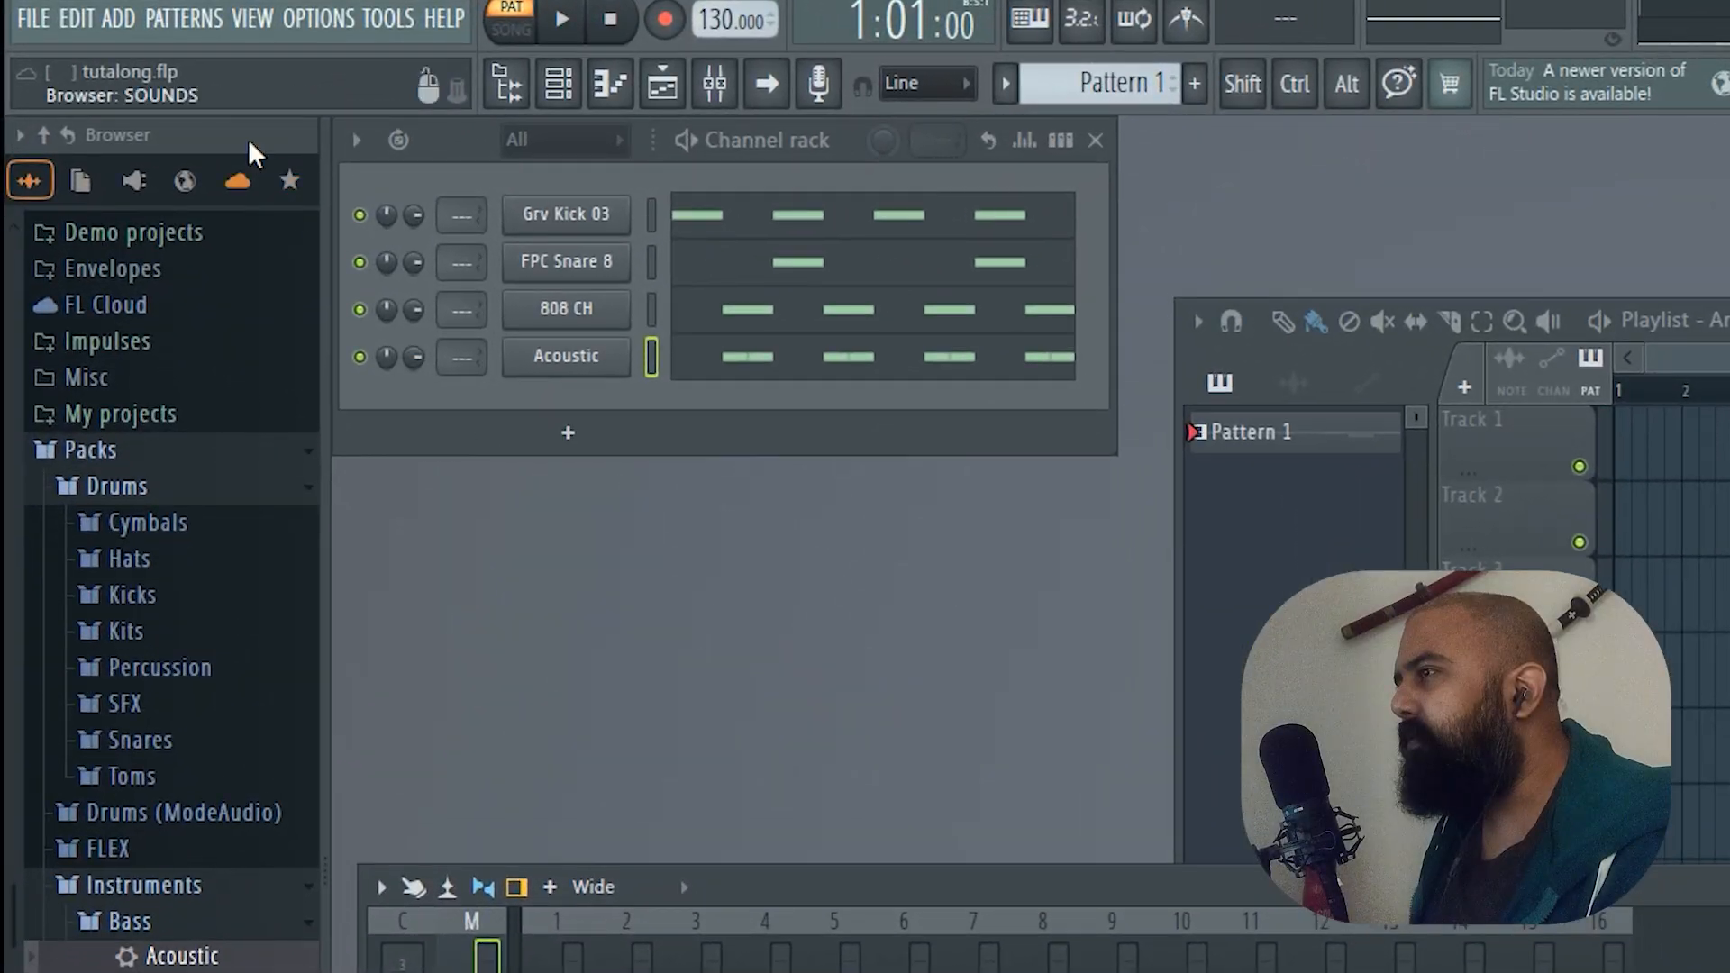
Realign all windows to the arranged layout
left_click(163, 14)
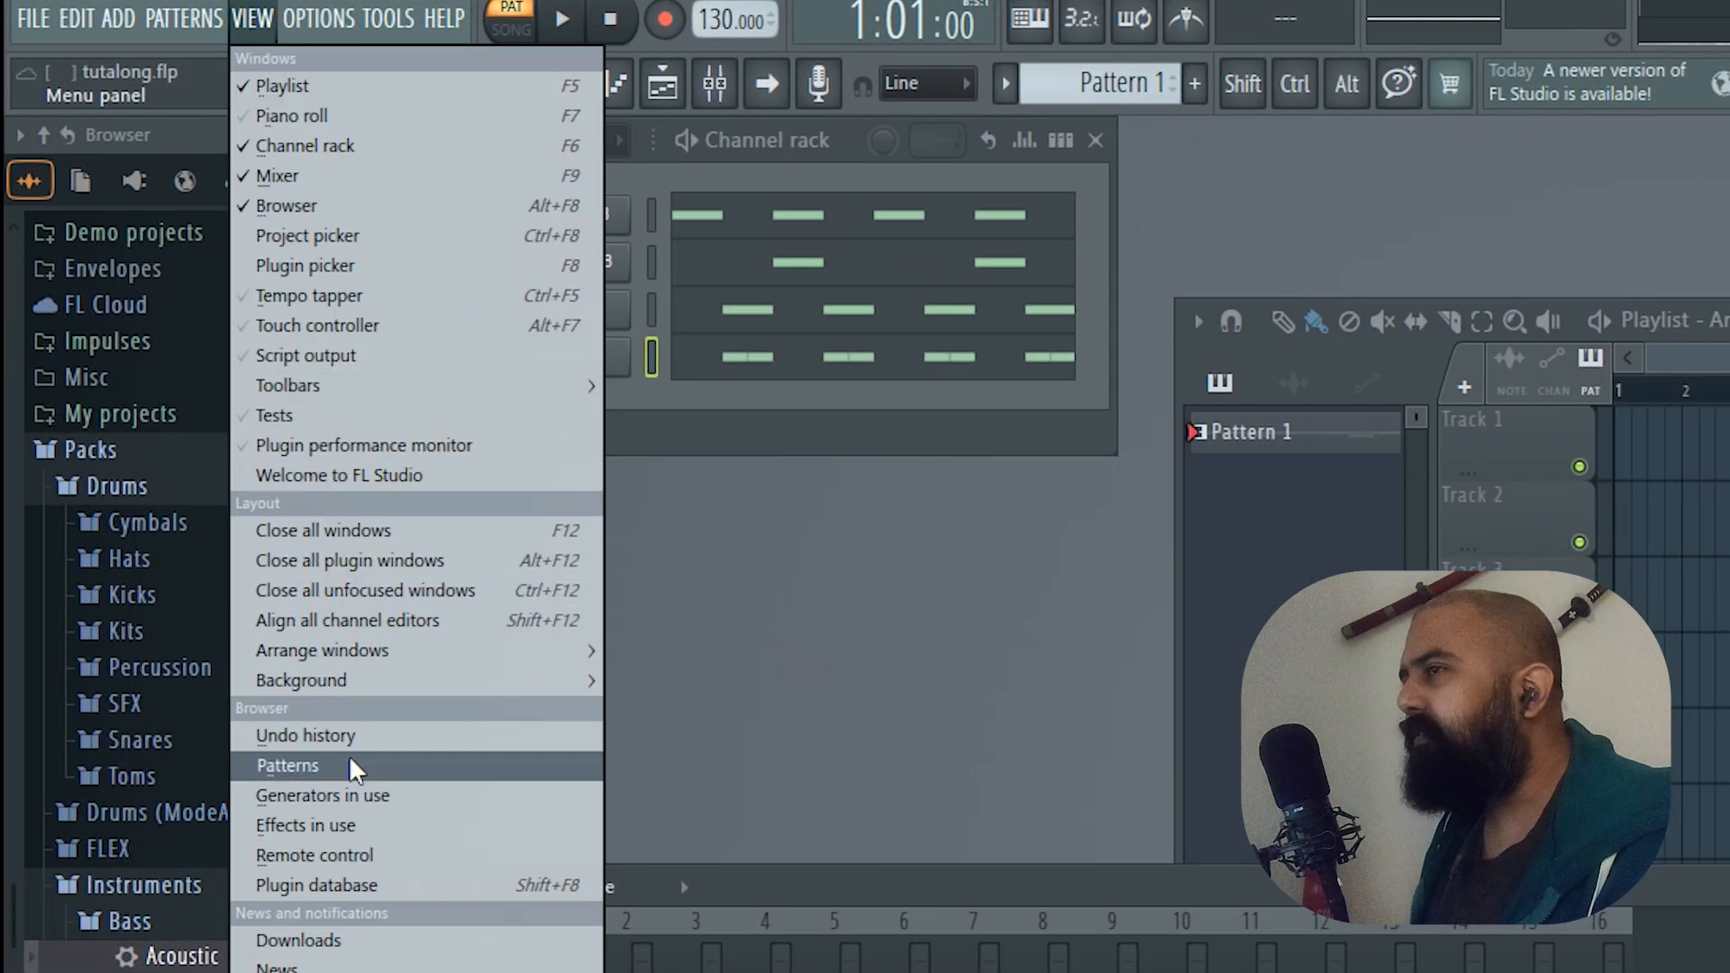
mouse_move(370, 649)
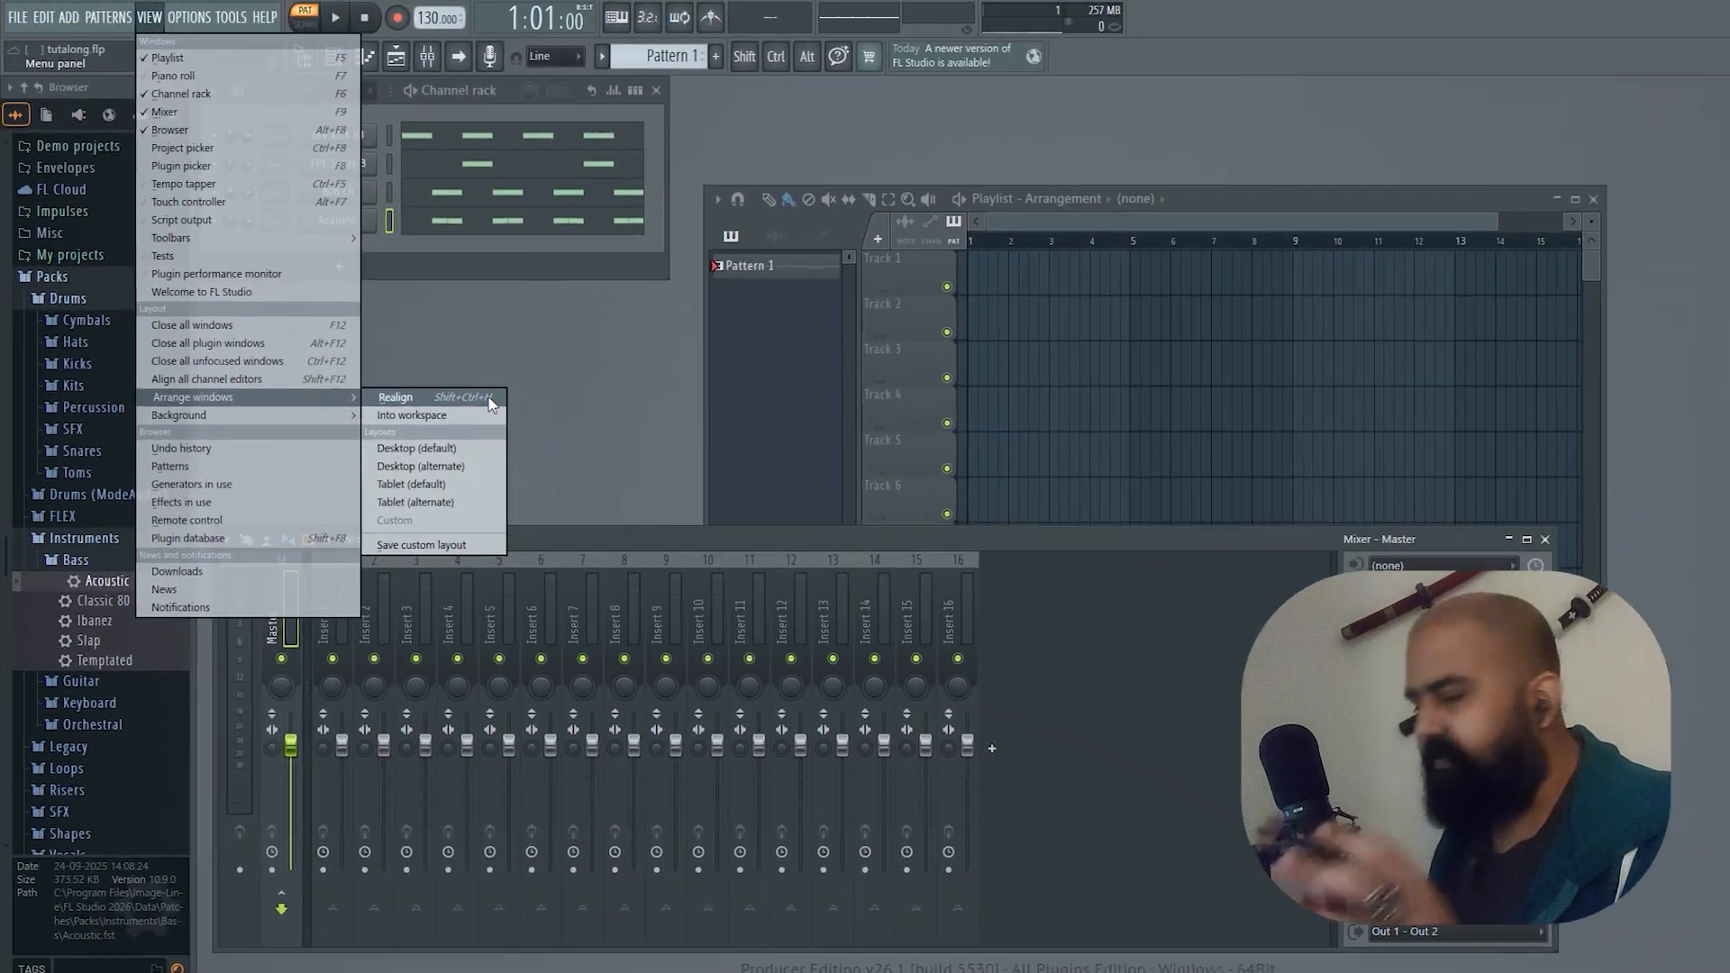
left_click(757, 649)
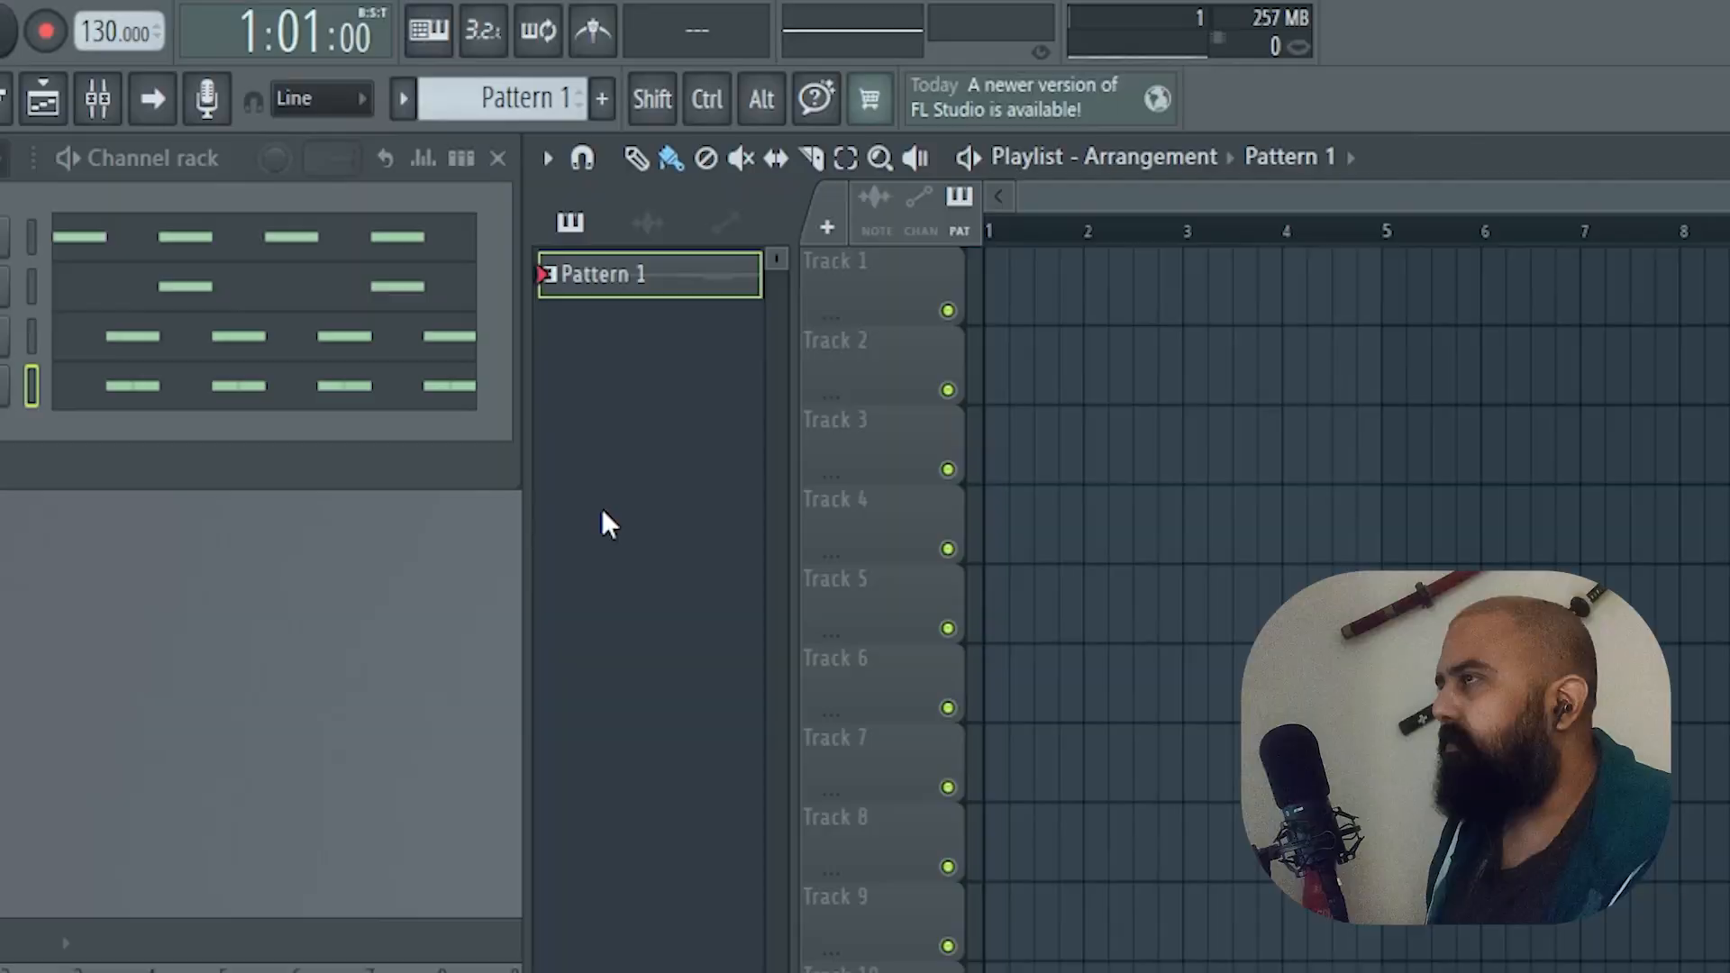
Place four Pattern 1 clips on Track 1 across bars 1 to 4 of the Playlist and play them in song mode
left_click(999, 280)
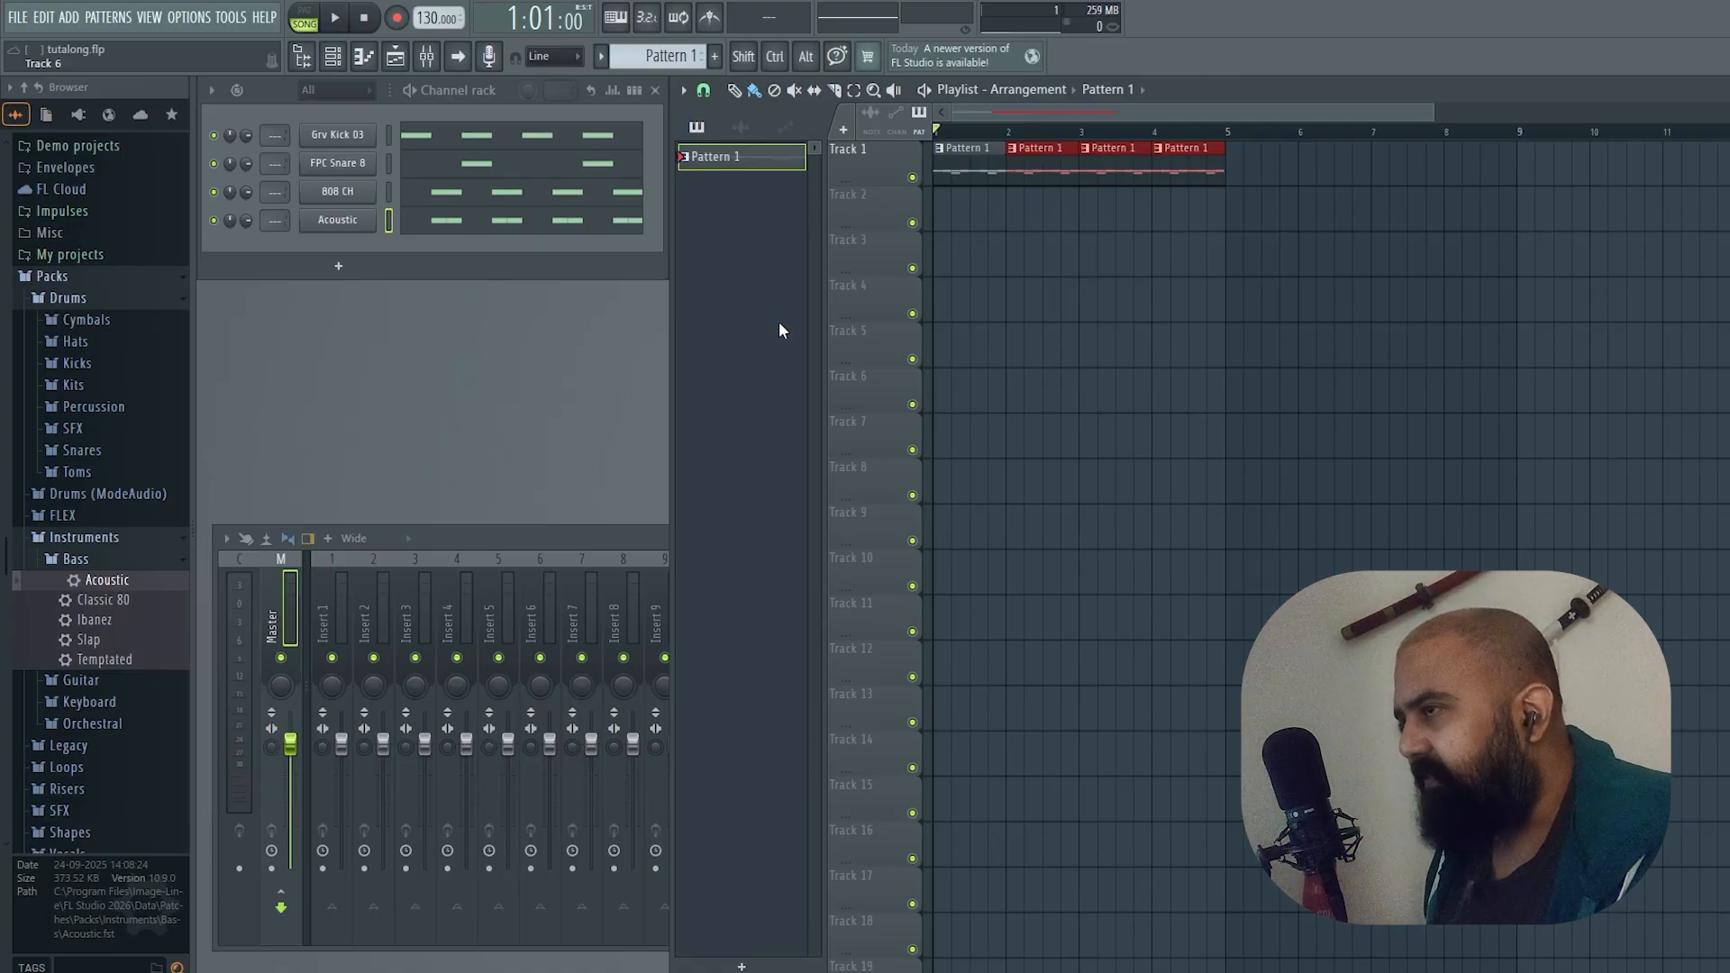
key("space")
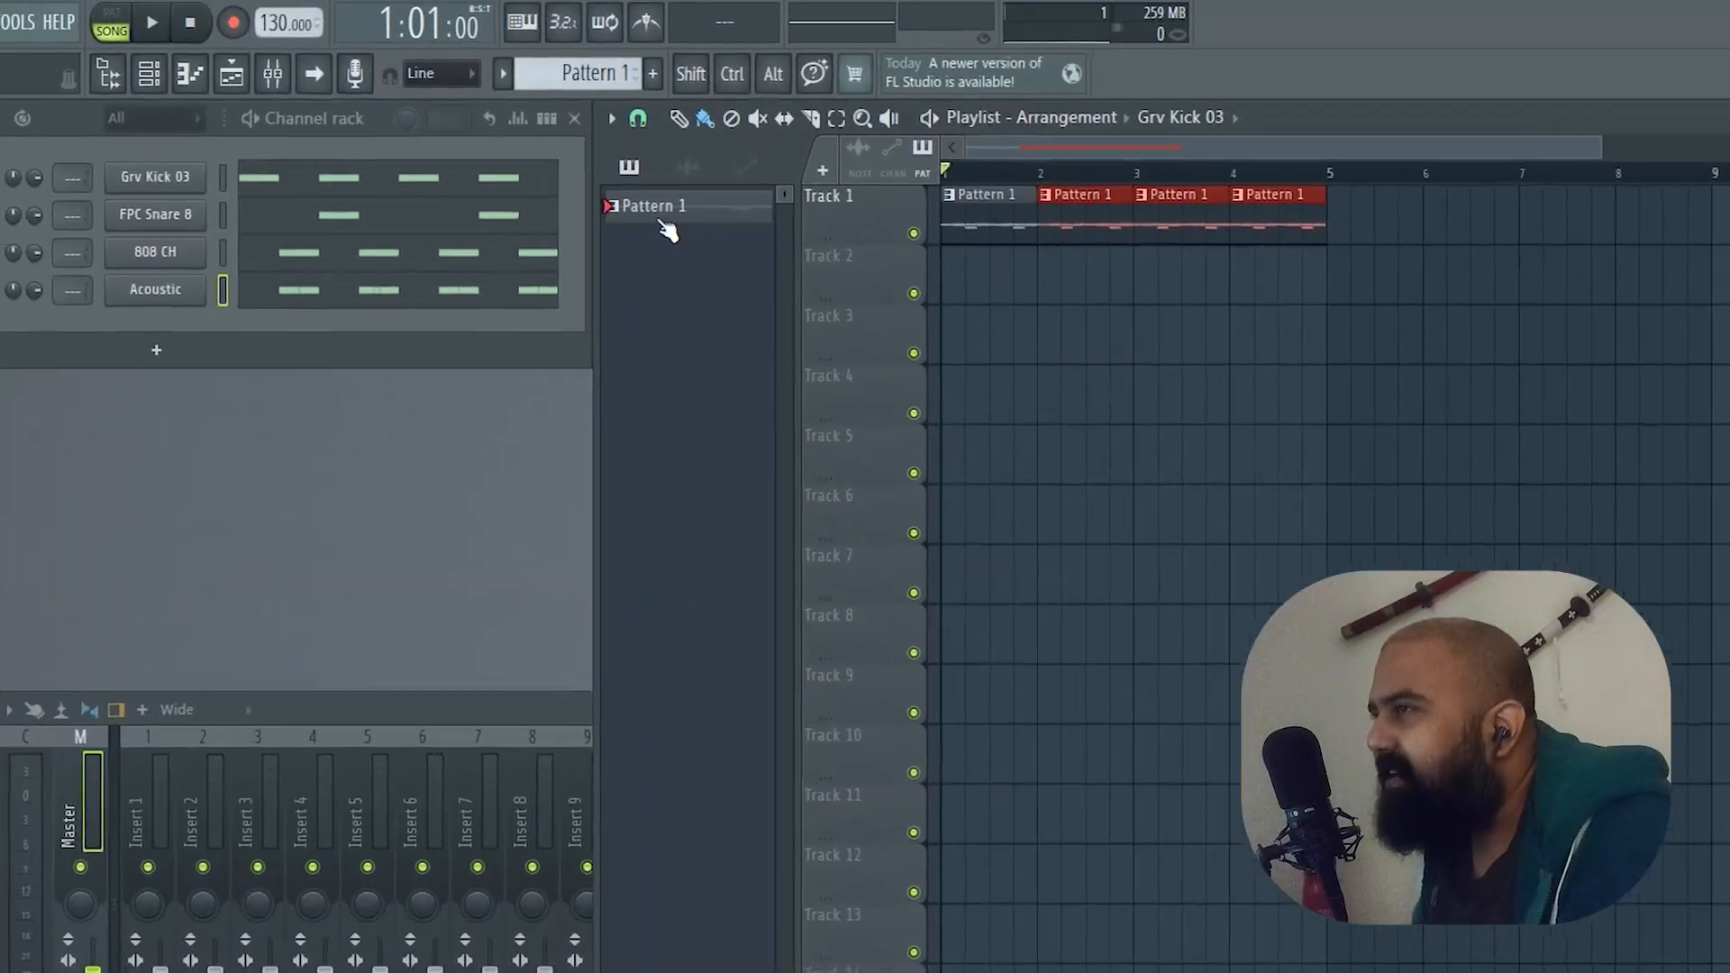
Split Pattern 1 by channel and clear the Grv Kick 03 clips from Track 1 of the Playlist
right_click(676, 170)
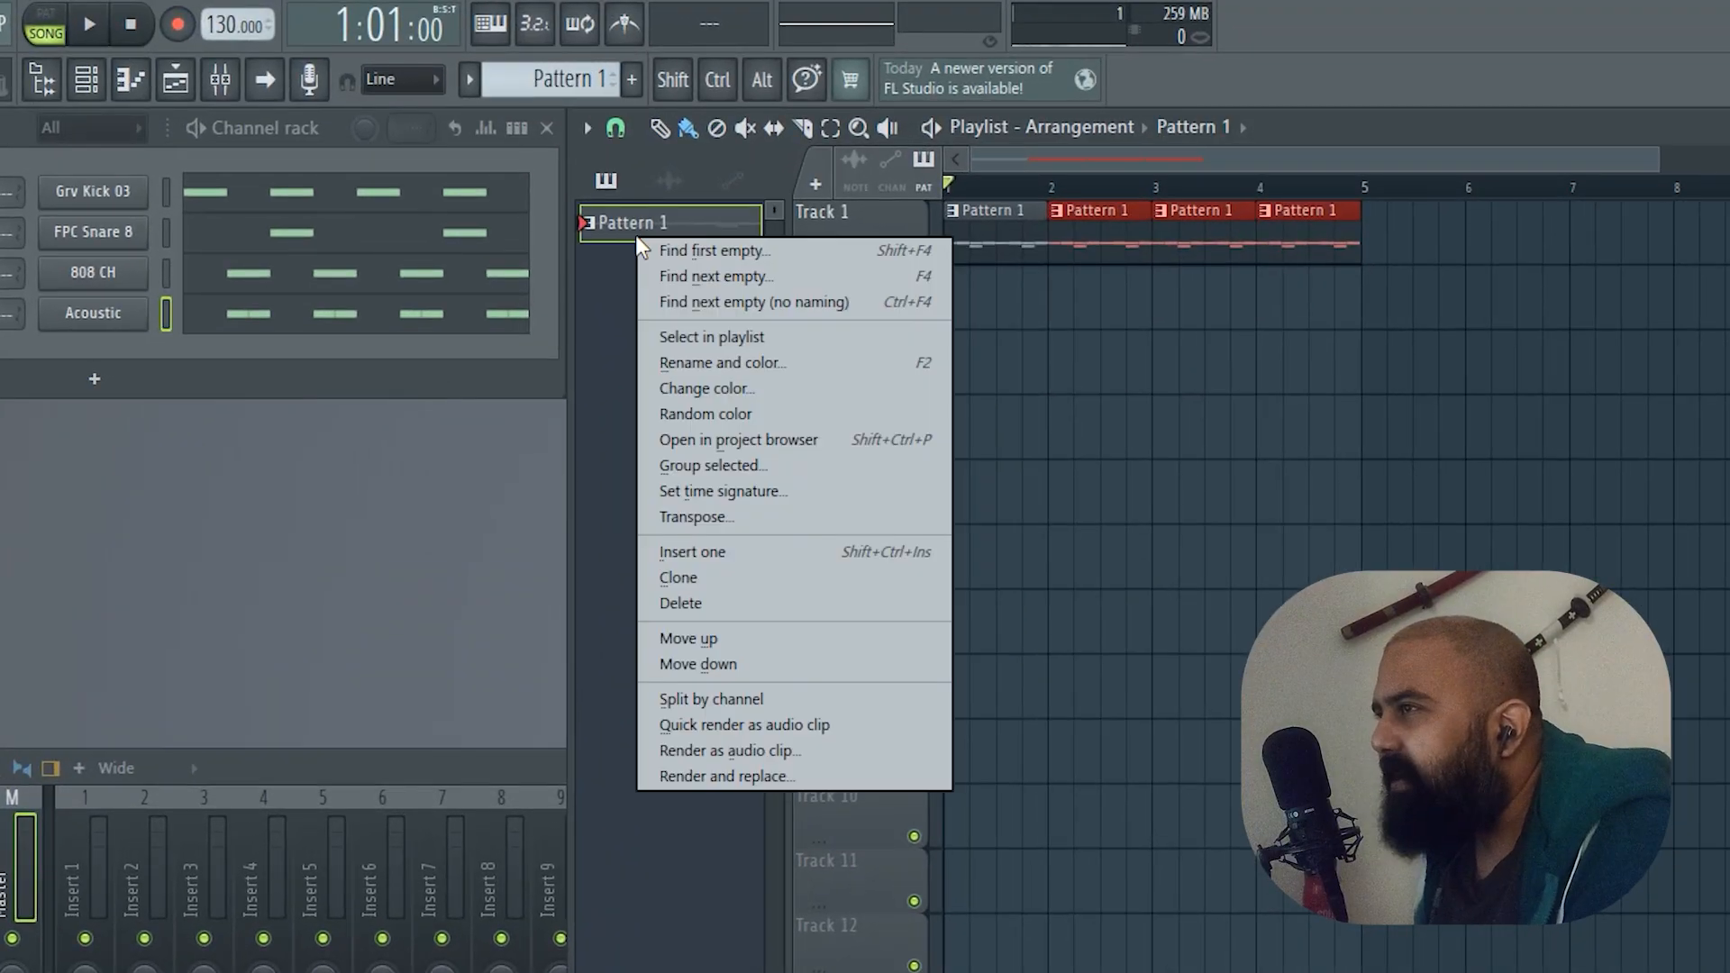
left_click(765, 699)
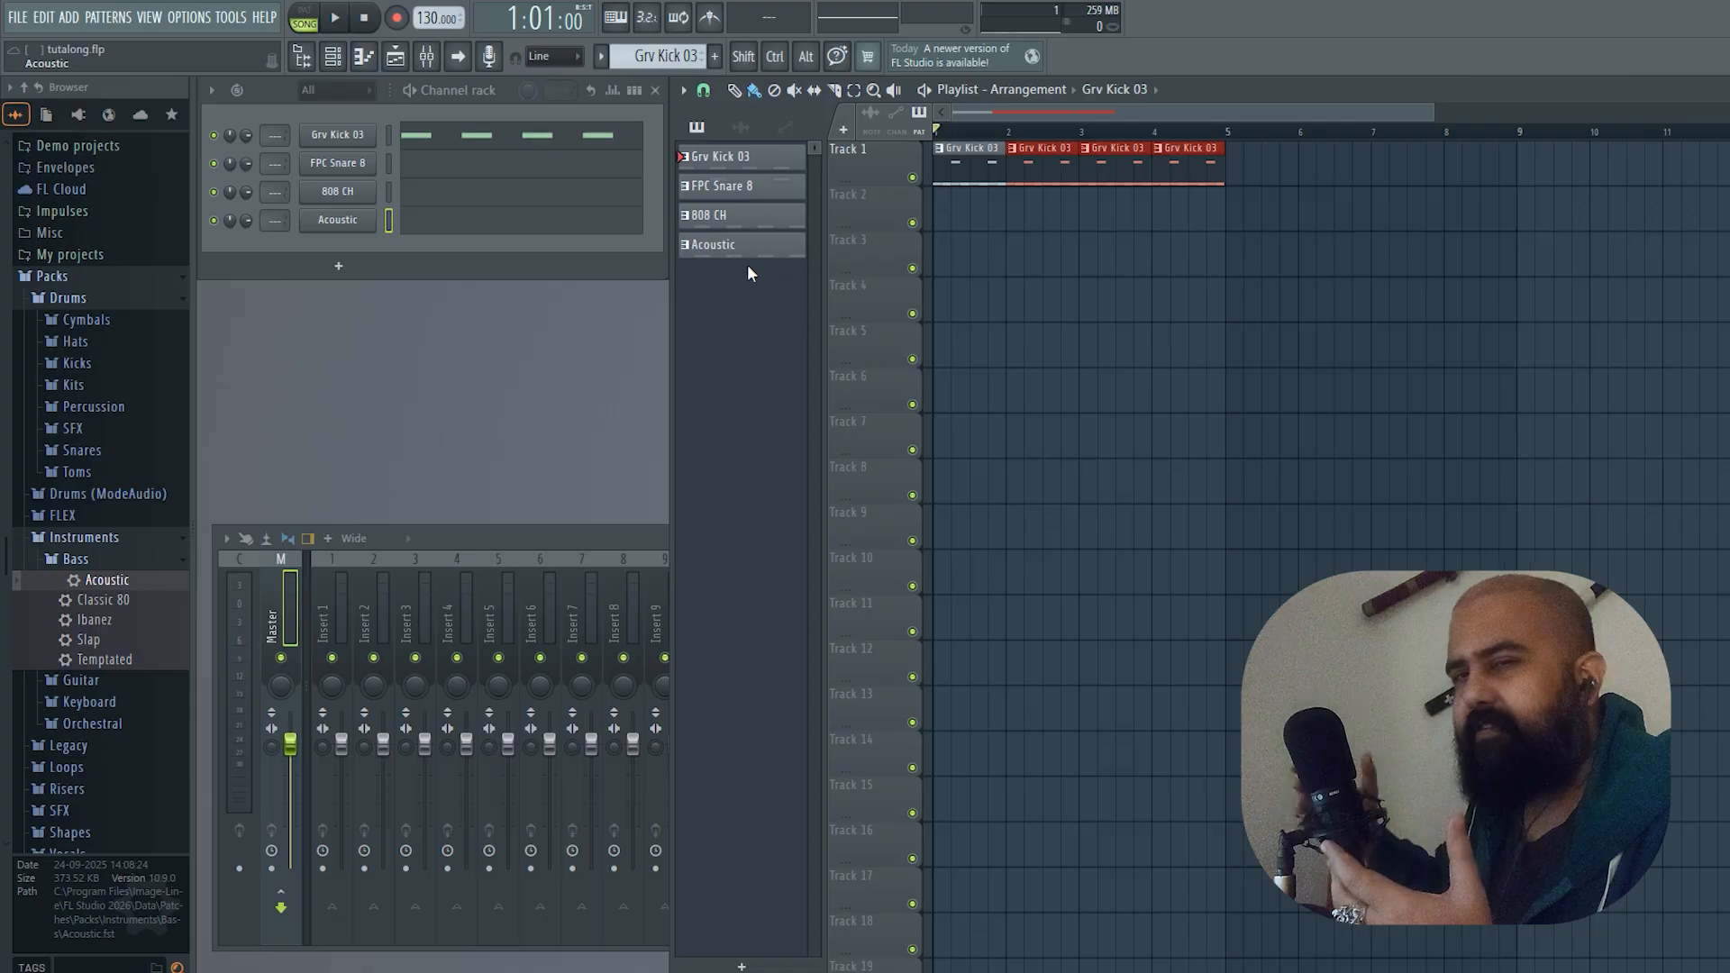
left_click_drag(1198, 167, 946, 171)
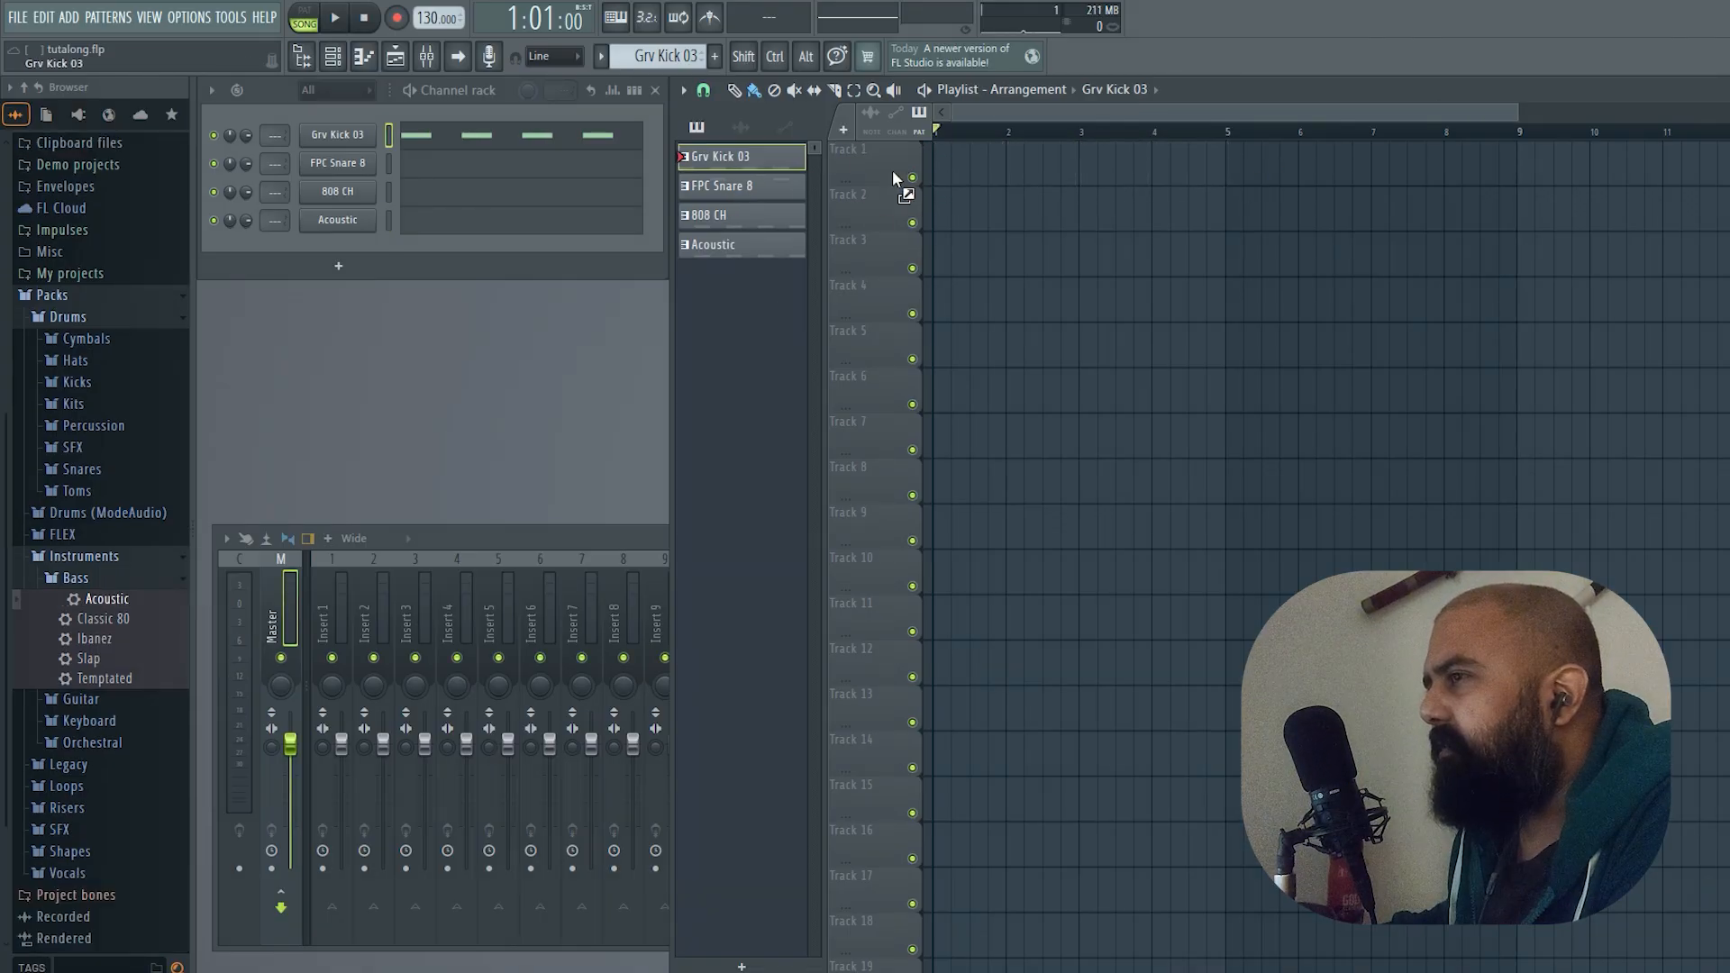
Place the Grv Kick 03, FPC Snare 8, 808 CH and Acoustic patterns on Tracks 1 to 4 across bars 1 to 4, and play them
left_click(937, 160)
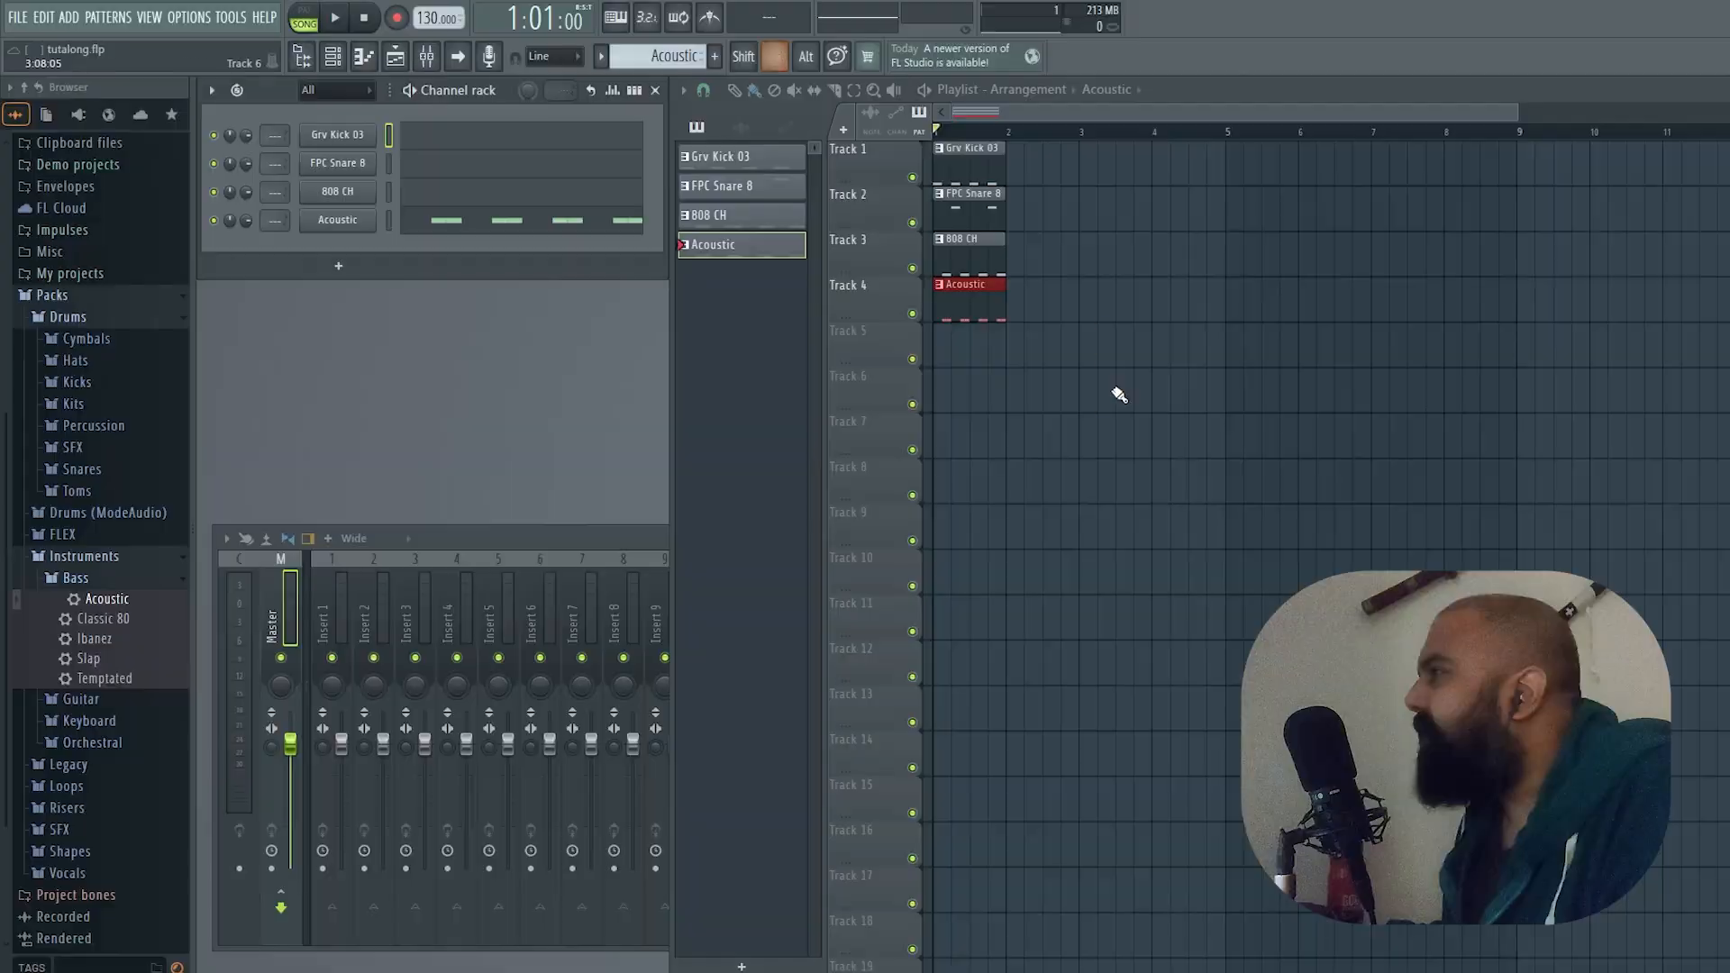
left_click_drag(1116, 390, 1177, 168)
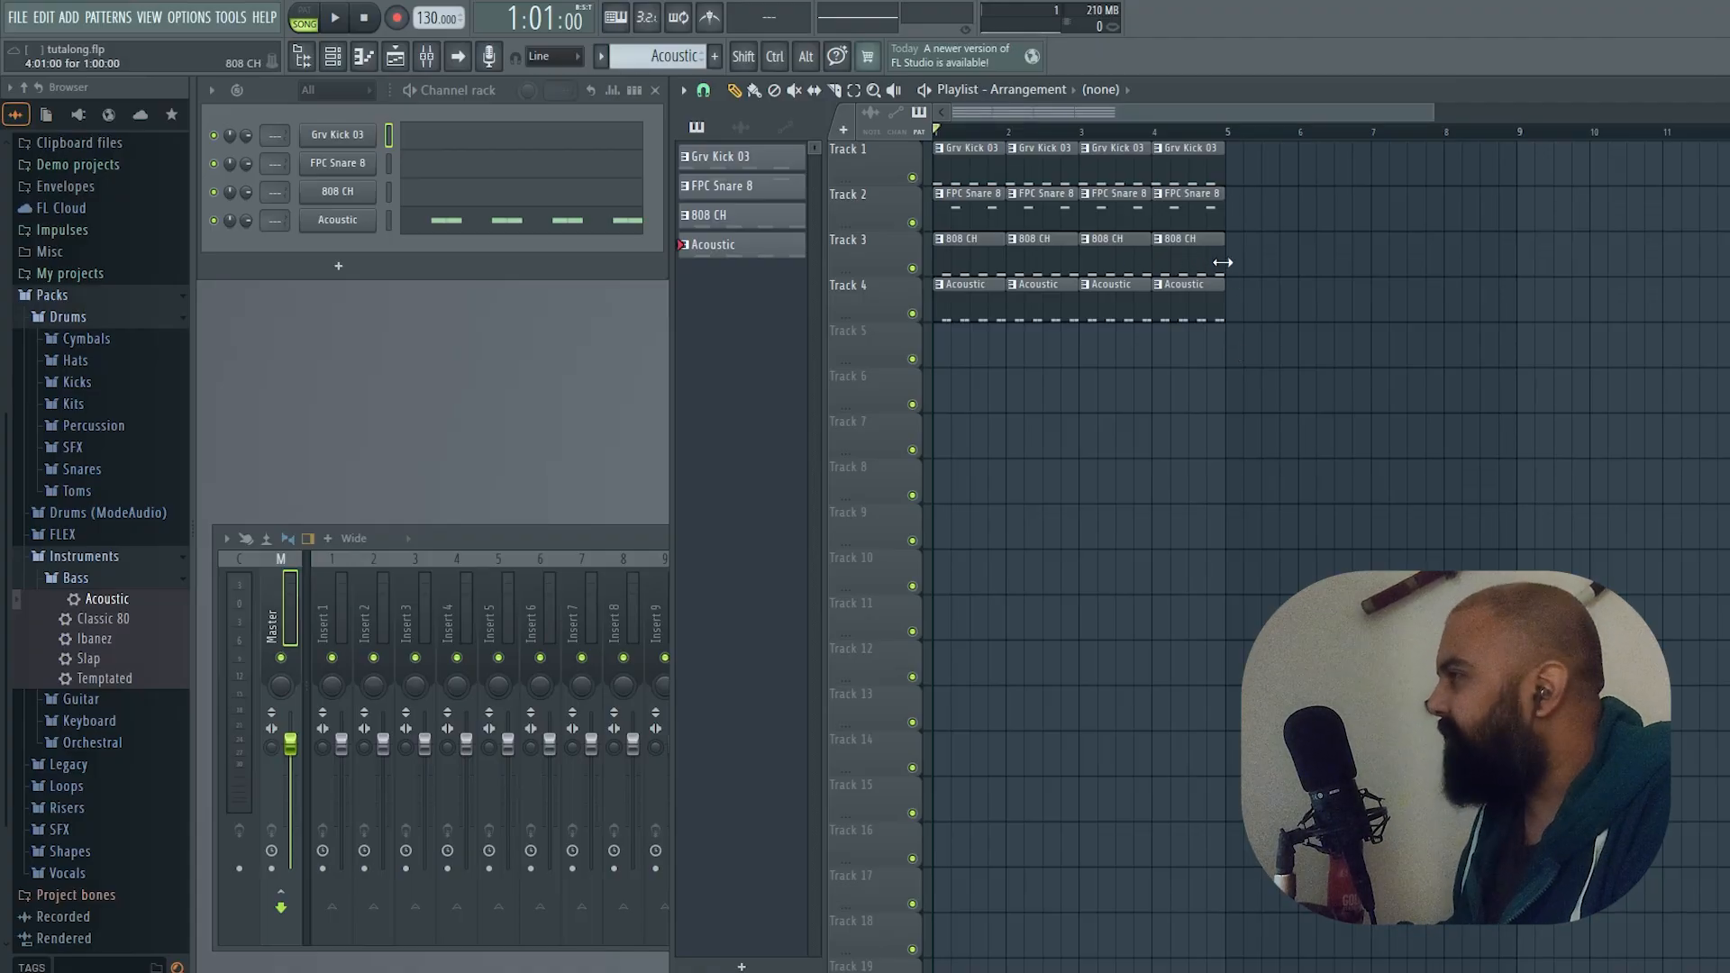
key("space")
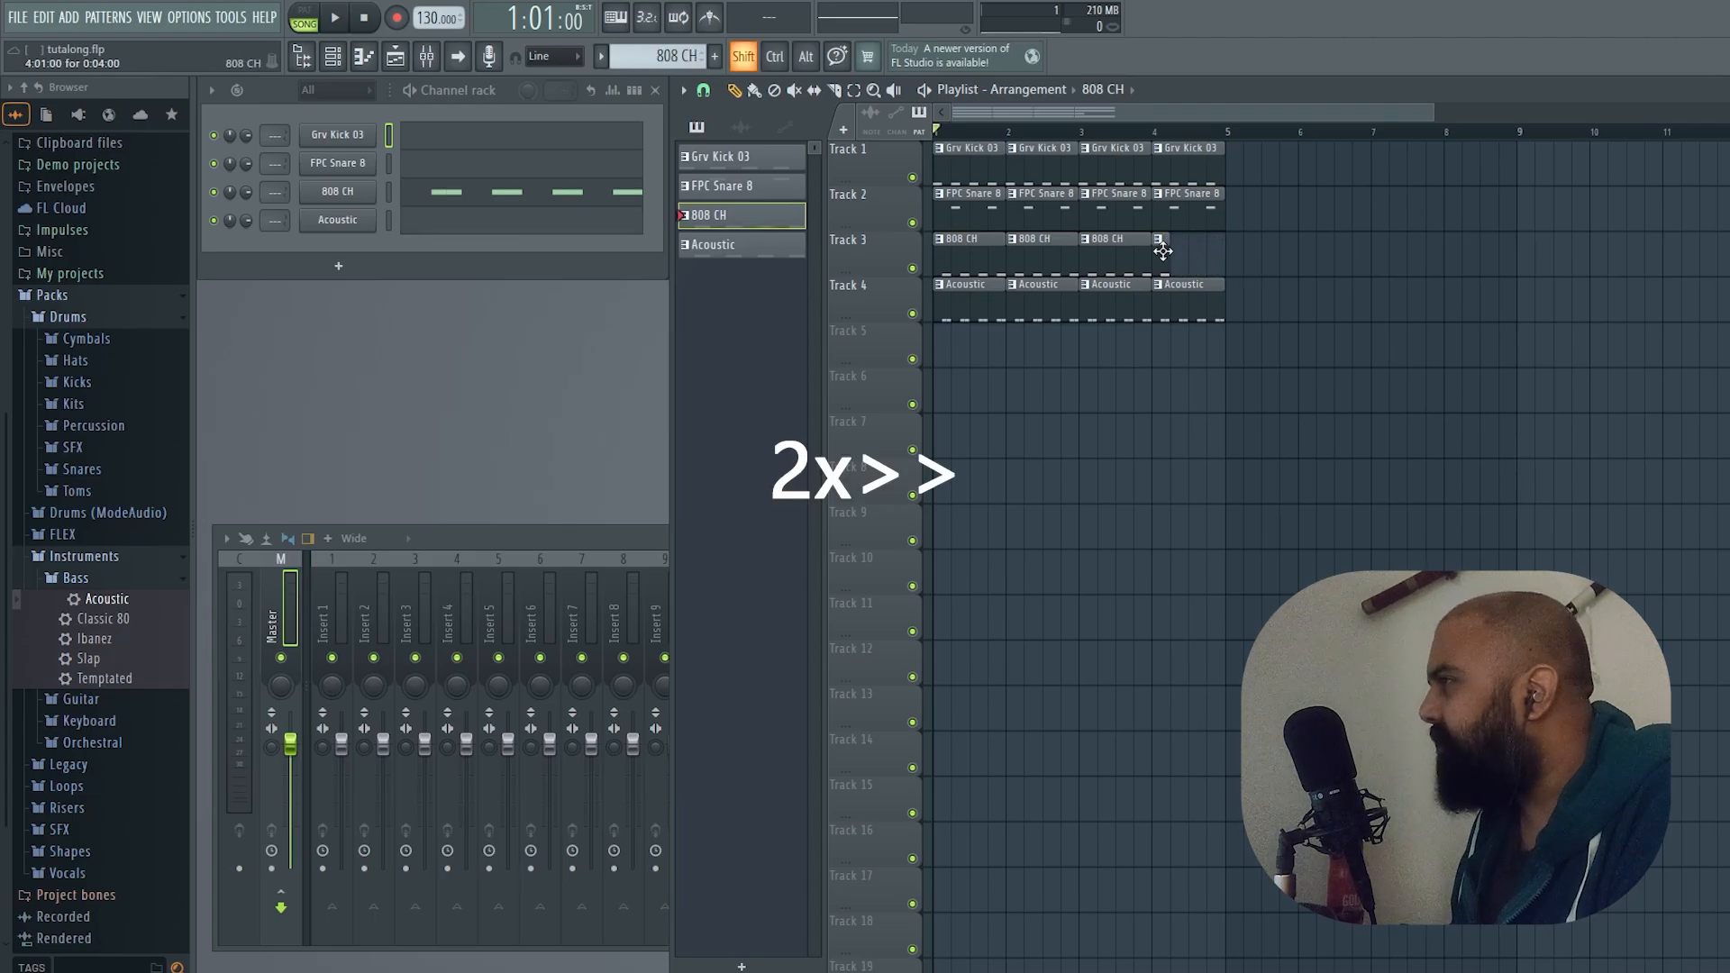
Cut down the 808 CH clip in bar 4 of Track 3 and place short slices of it in a row, checking by playback
scroll(1233, 261, "up", 4)
mouse_move(1165, 263)
left_mouse_down("shift")
mouse_move(1233, 261)
mouse_move(1192, 245)
left_mouse_up("shift")
scroll(1190, 306, "down", 4)
key("space")
key("space")
right_click(1230, 263)
key("space")
key("space")
scroll(1210, 248, "up", 4)
left_click_drag(1182, 242, 1163, 236)
left_click(1161, 224)
left_click(1183, 222)
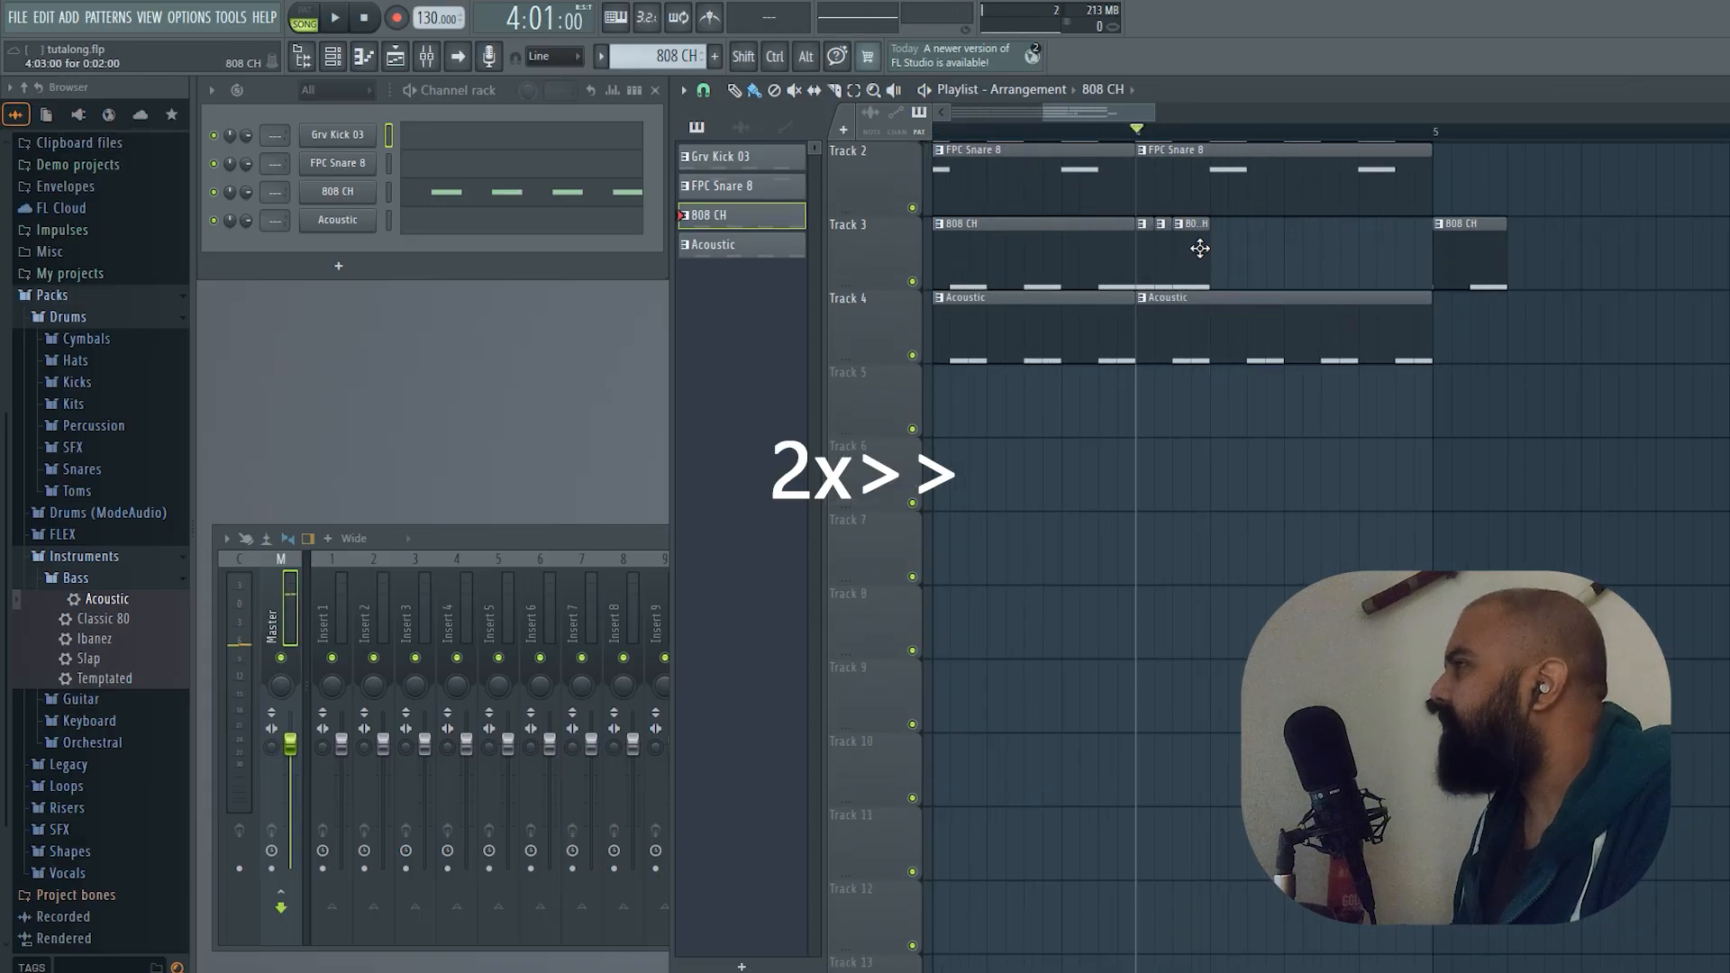
Rearrange bar 4 of Track 3 with a half-bar 808 CH clip followed by short slices up to bar 5, and play the result
left_click(1227, 250)
key("space")
key("space")
left_click_drag(1347, 271, 1156, 180, "ctrl")
left_click_drag(1142, 252, 1290, 252)
left_click_drag(1504, 234, 1199, 248)
key("space")
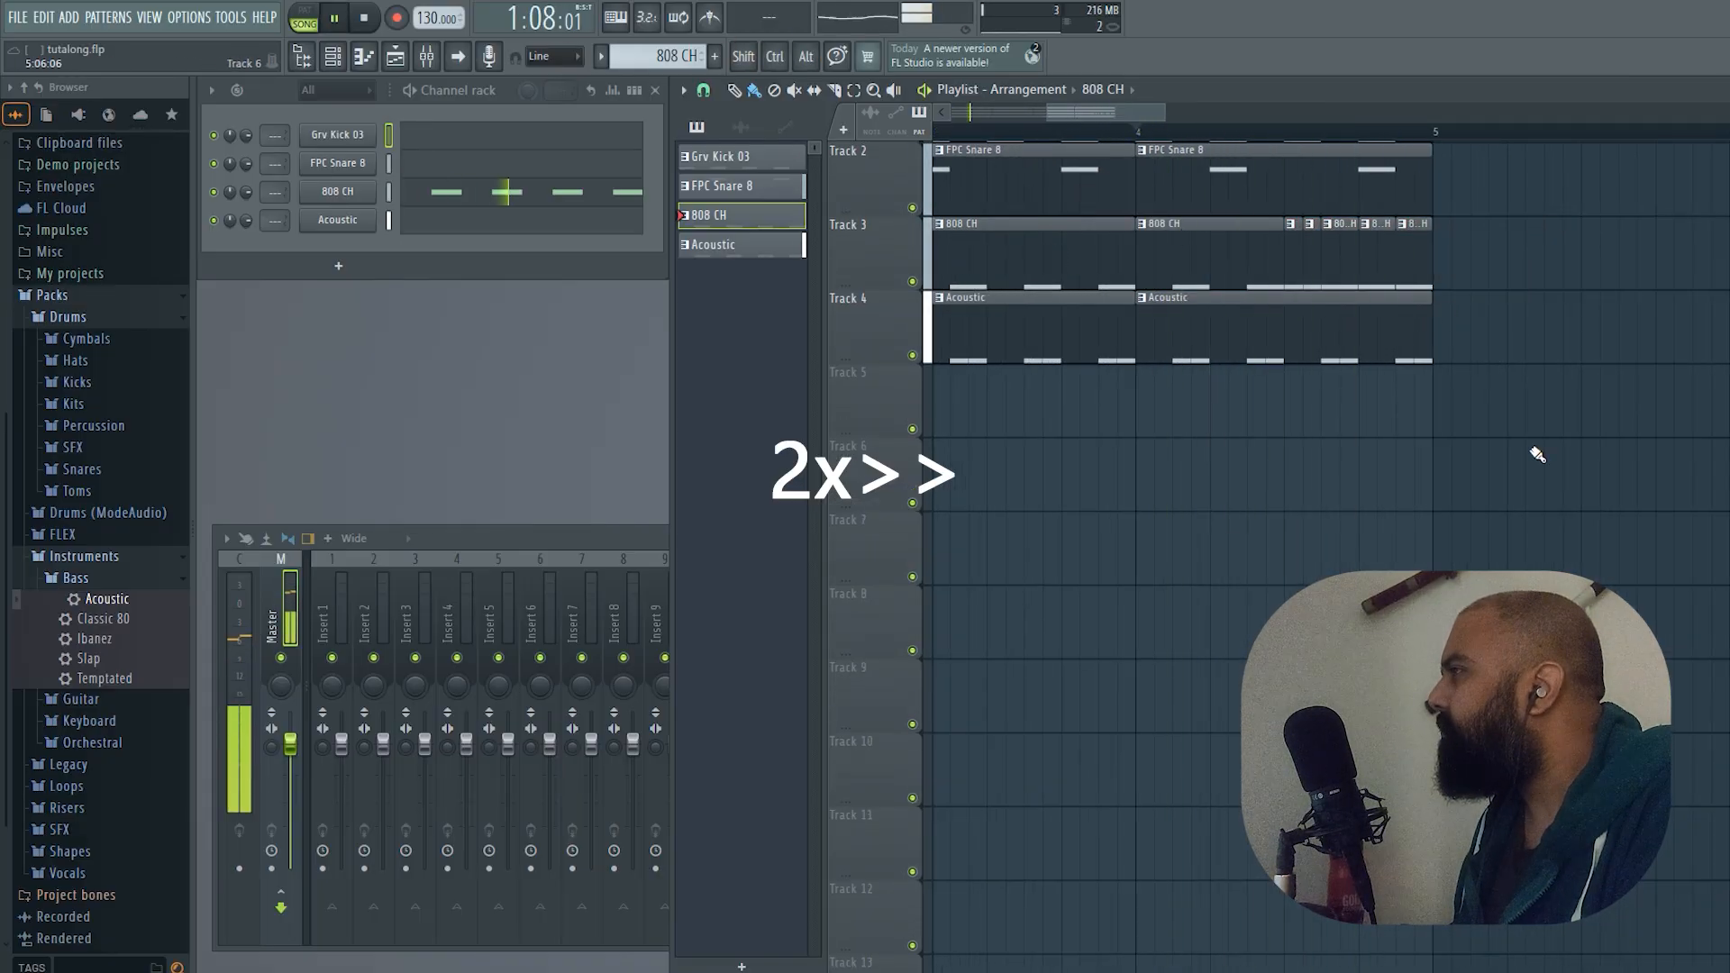
key("space")
scroll(1148, 537, "down", 4)
left_click_drag(988, 495, 1391, 542)
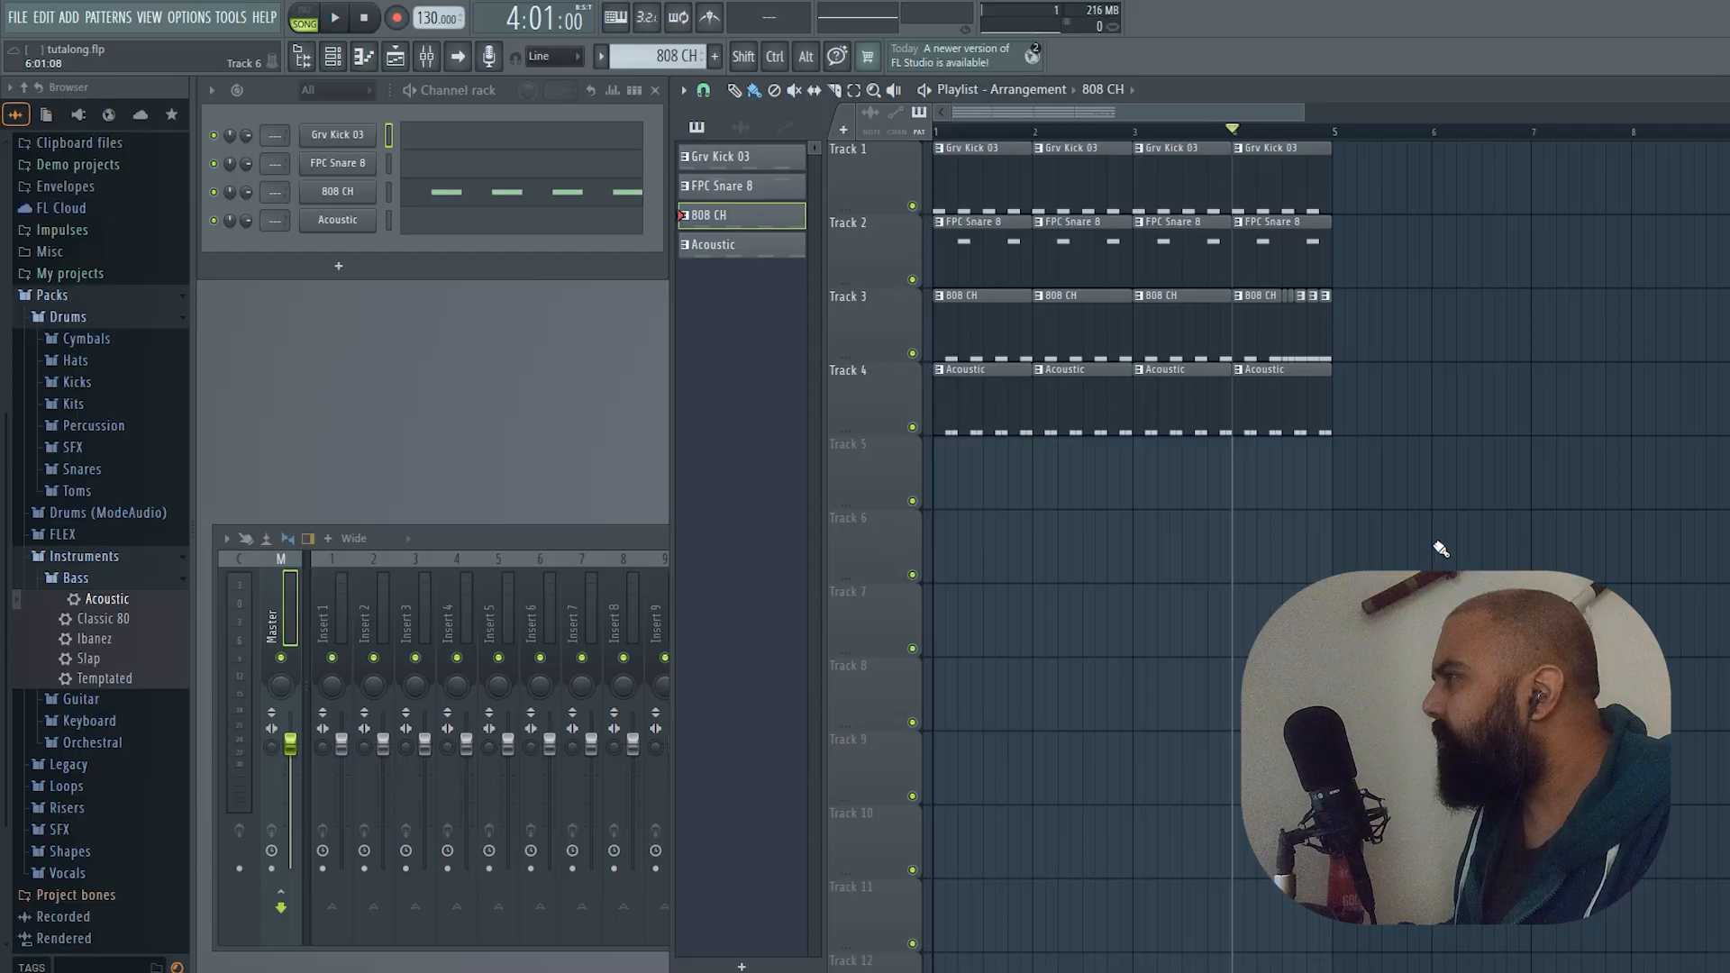
key("space")
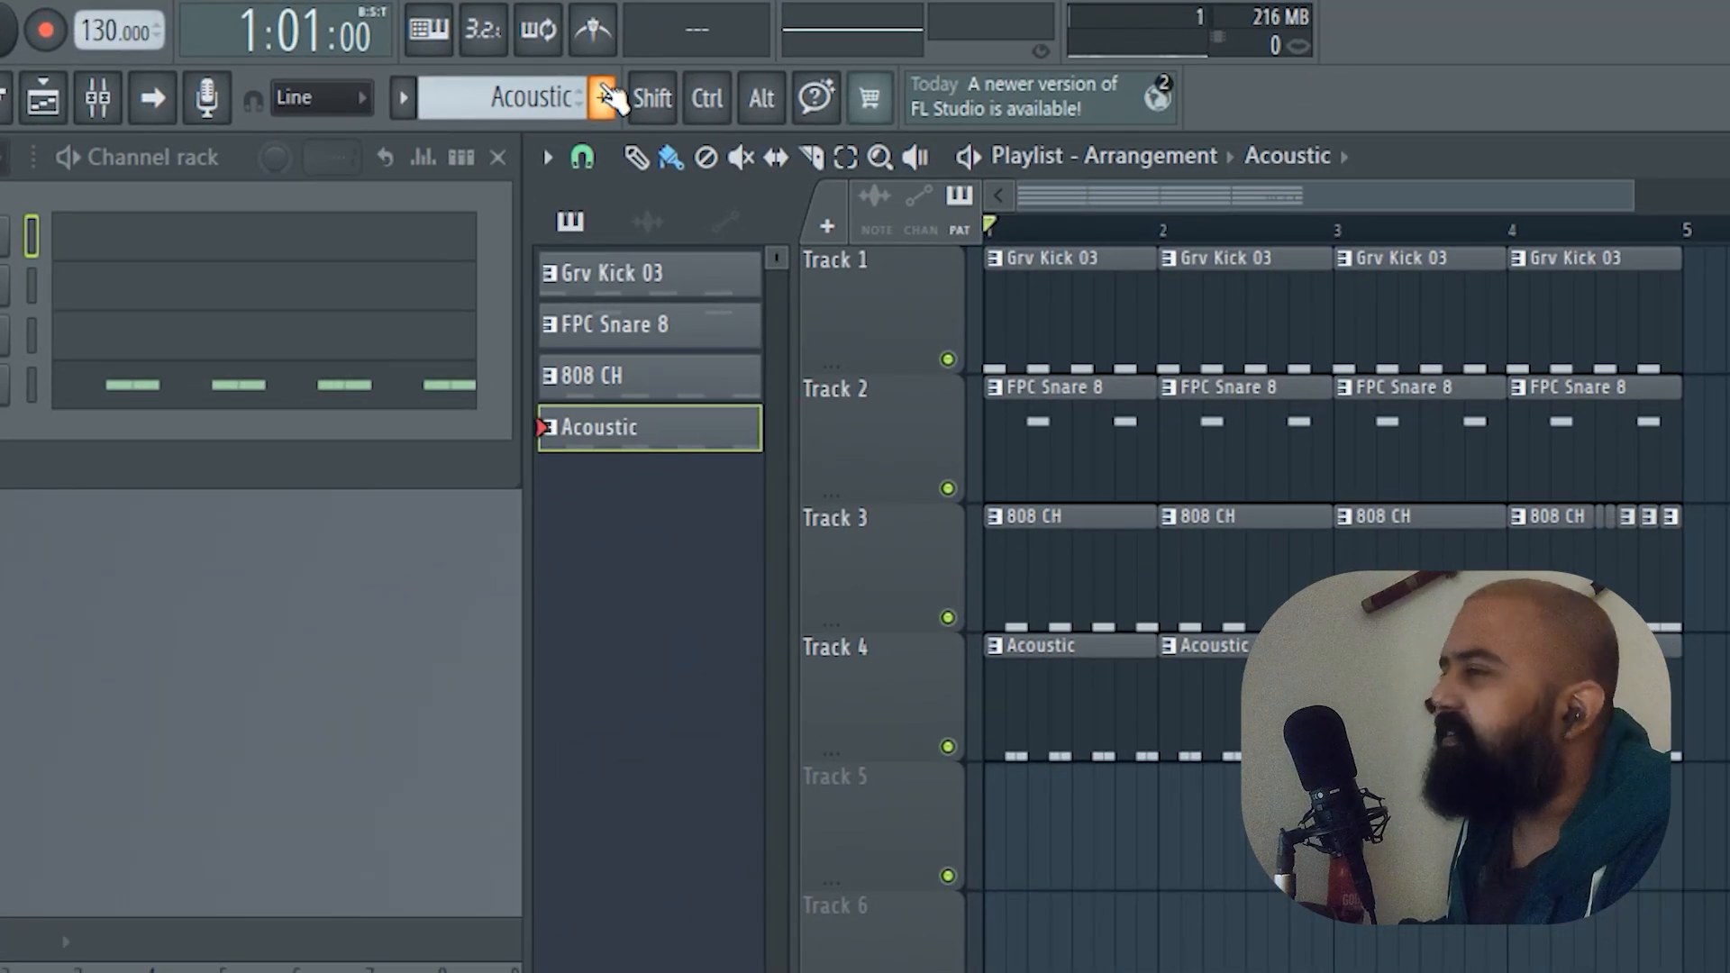
Create a new pattern named tune and add the Grand Piano keyboard preset as a new channel
left_click(620, 90)
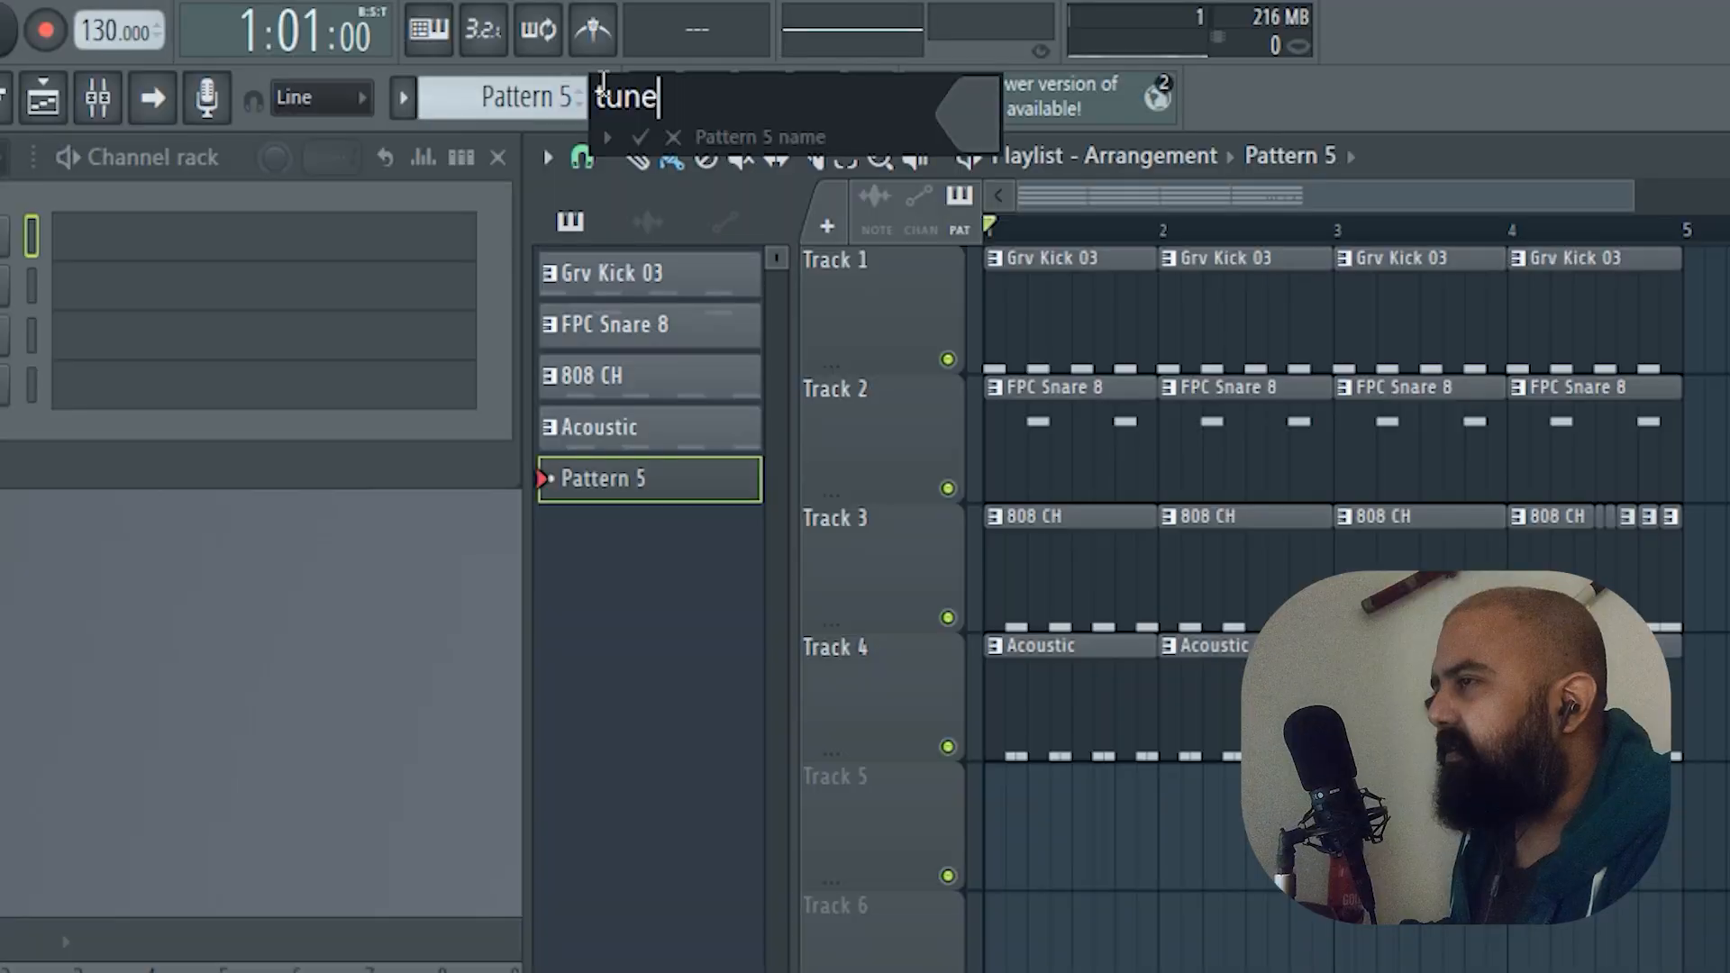
key("Return")
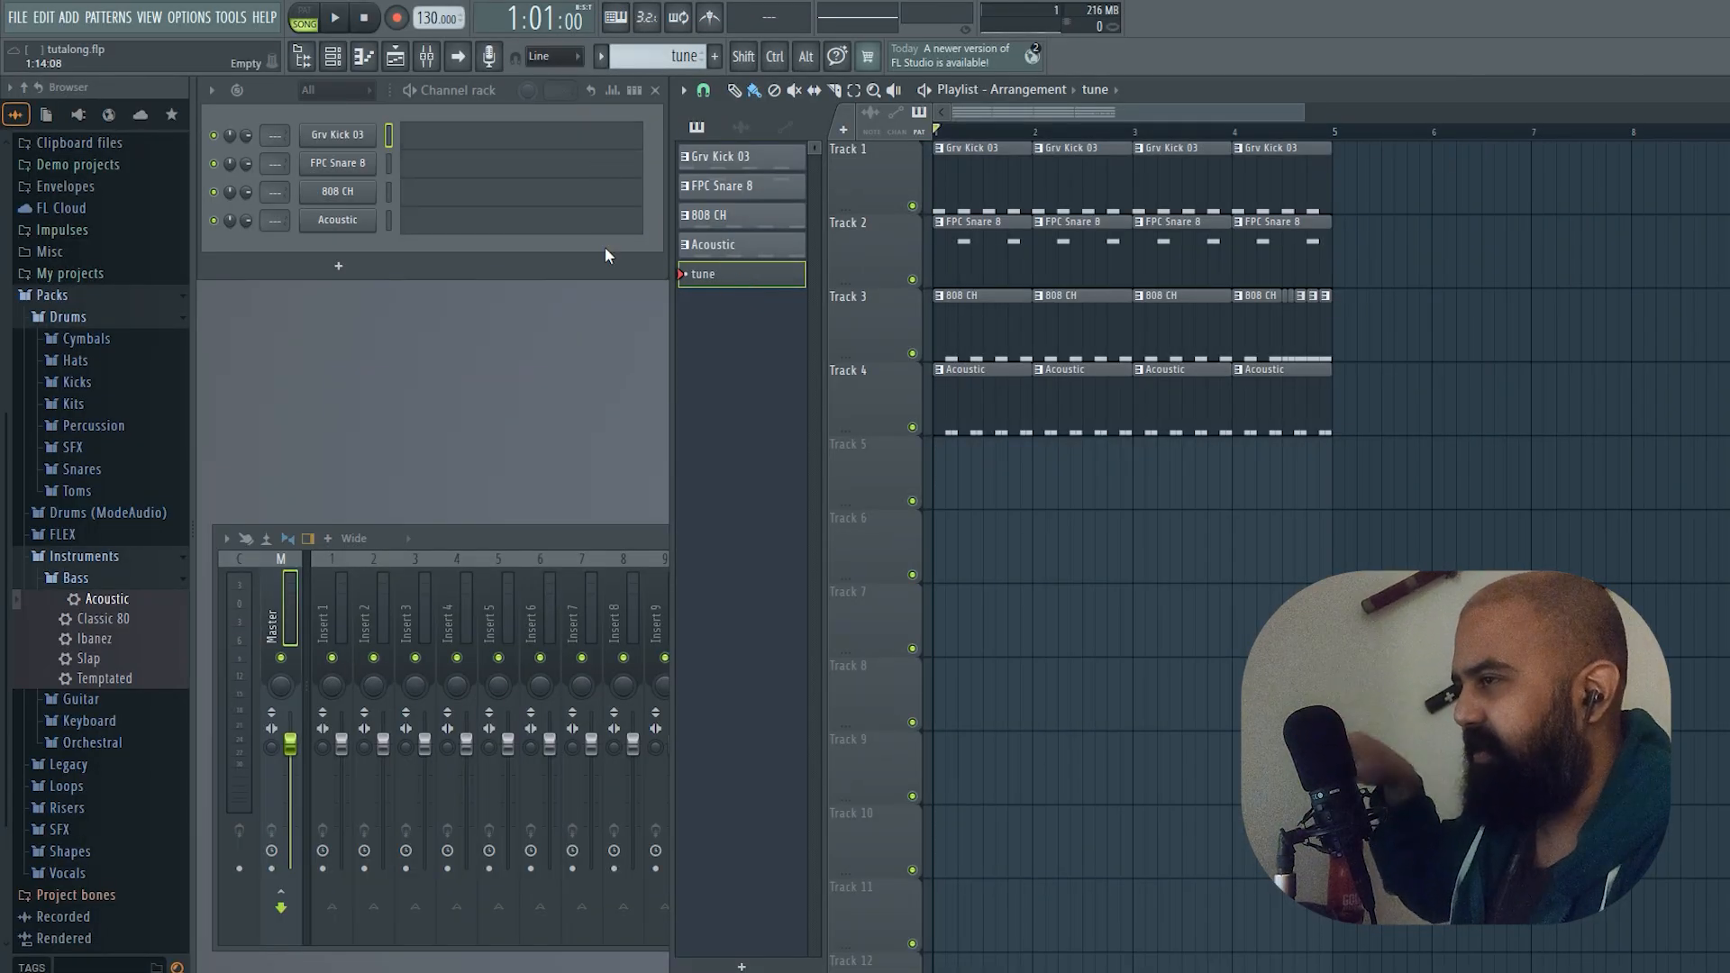
scroll(171, 550, "down", 3)
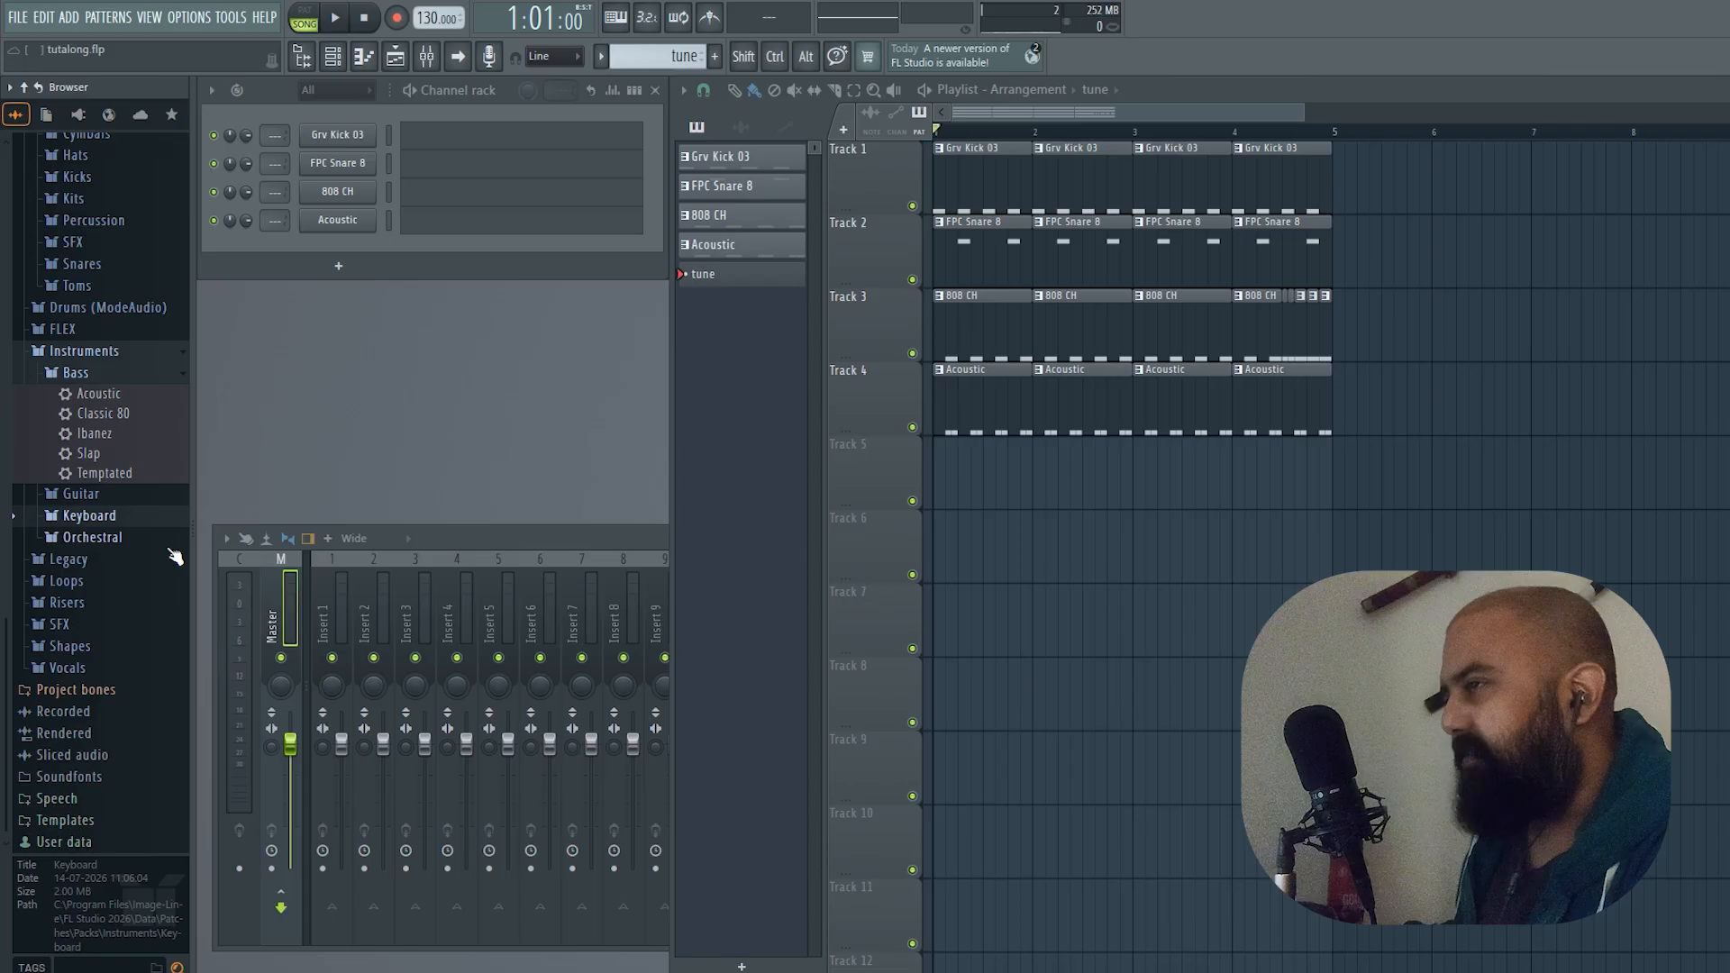
left_click(144, 519)
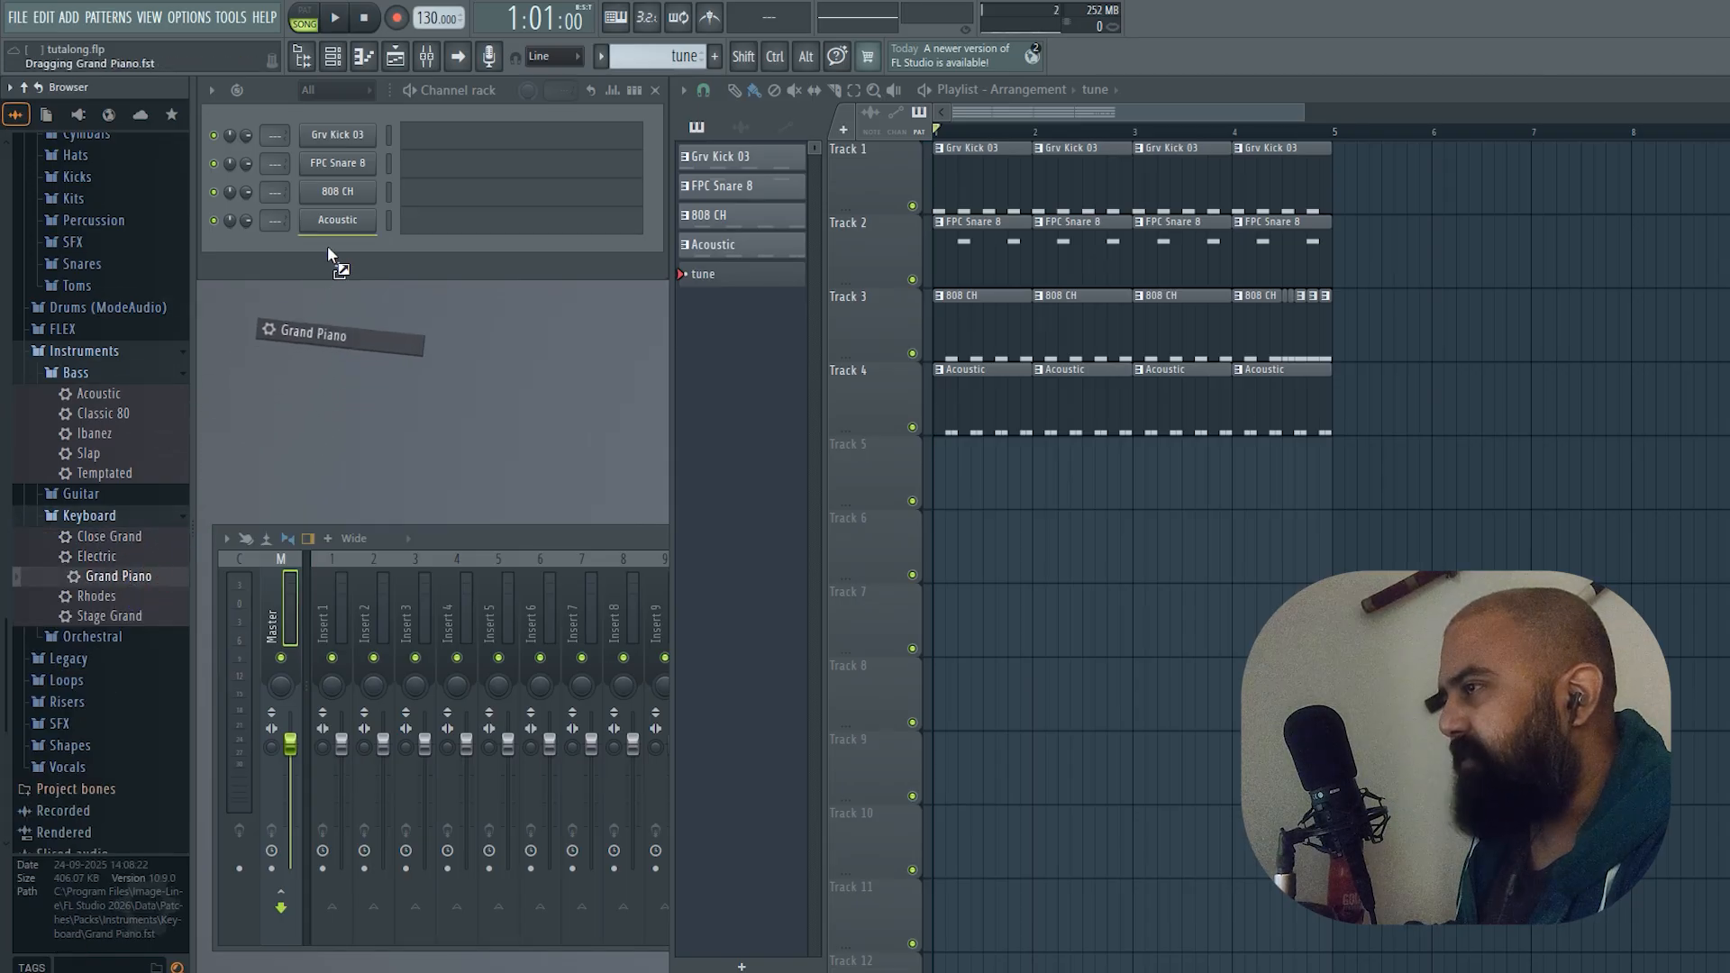
left_click_drag(329, 257, 331, 258)
key("Escape")
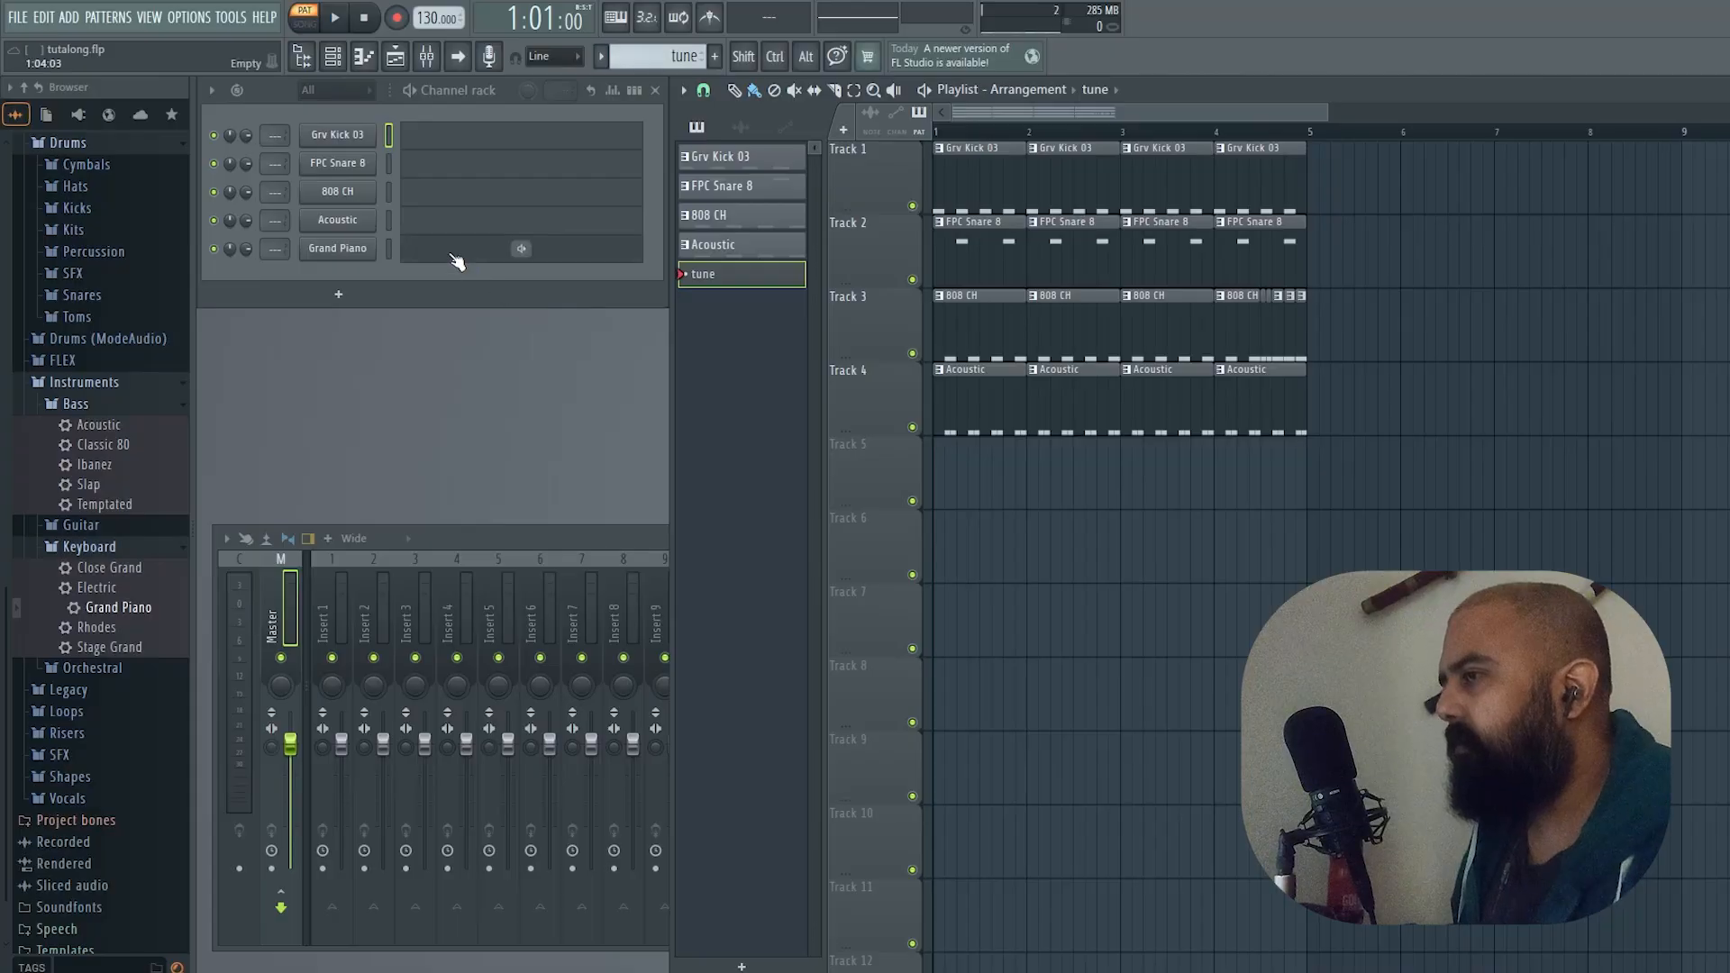
Open the Grand Piano piano roll and fill bar 1 with half-bar C5 and A#4 notes, checking them by playback
left_click(453, 256)
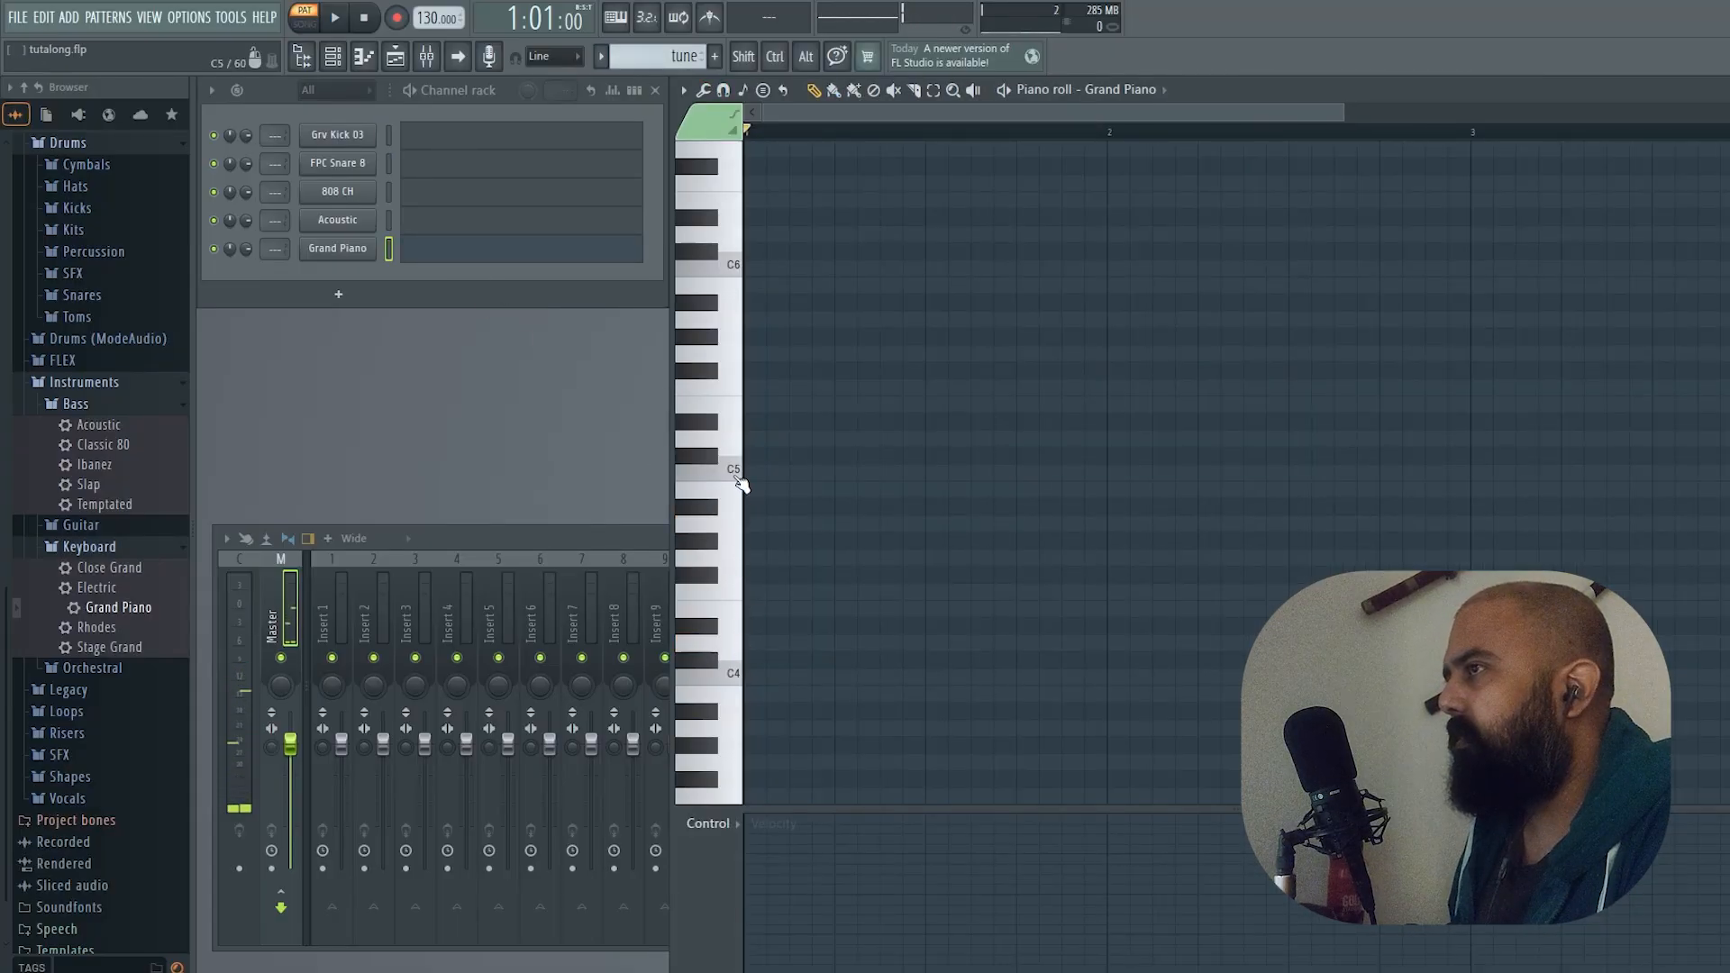
key("space")
left_click_drag(786, 477, 922, 477)
left_click(932, 506)
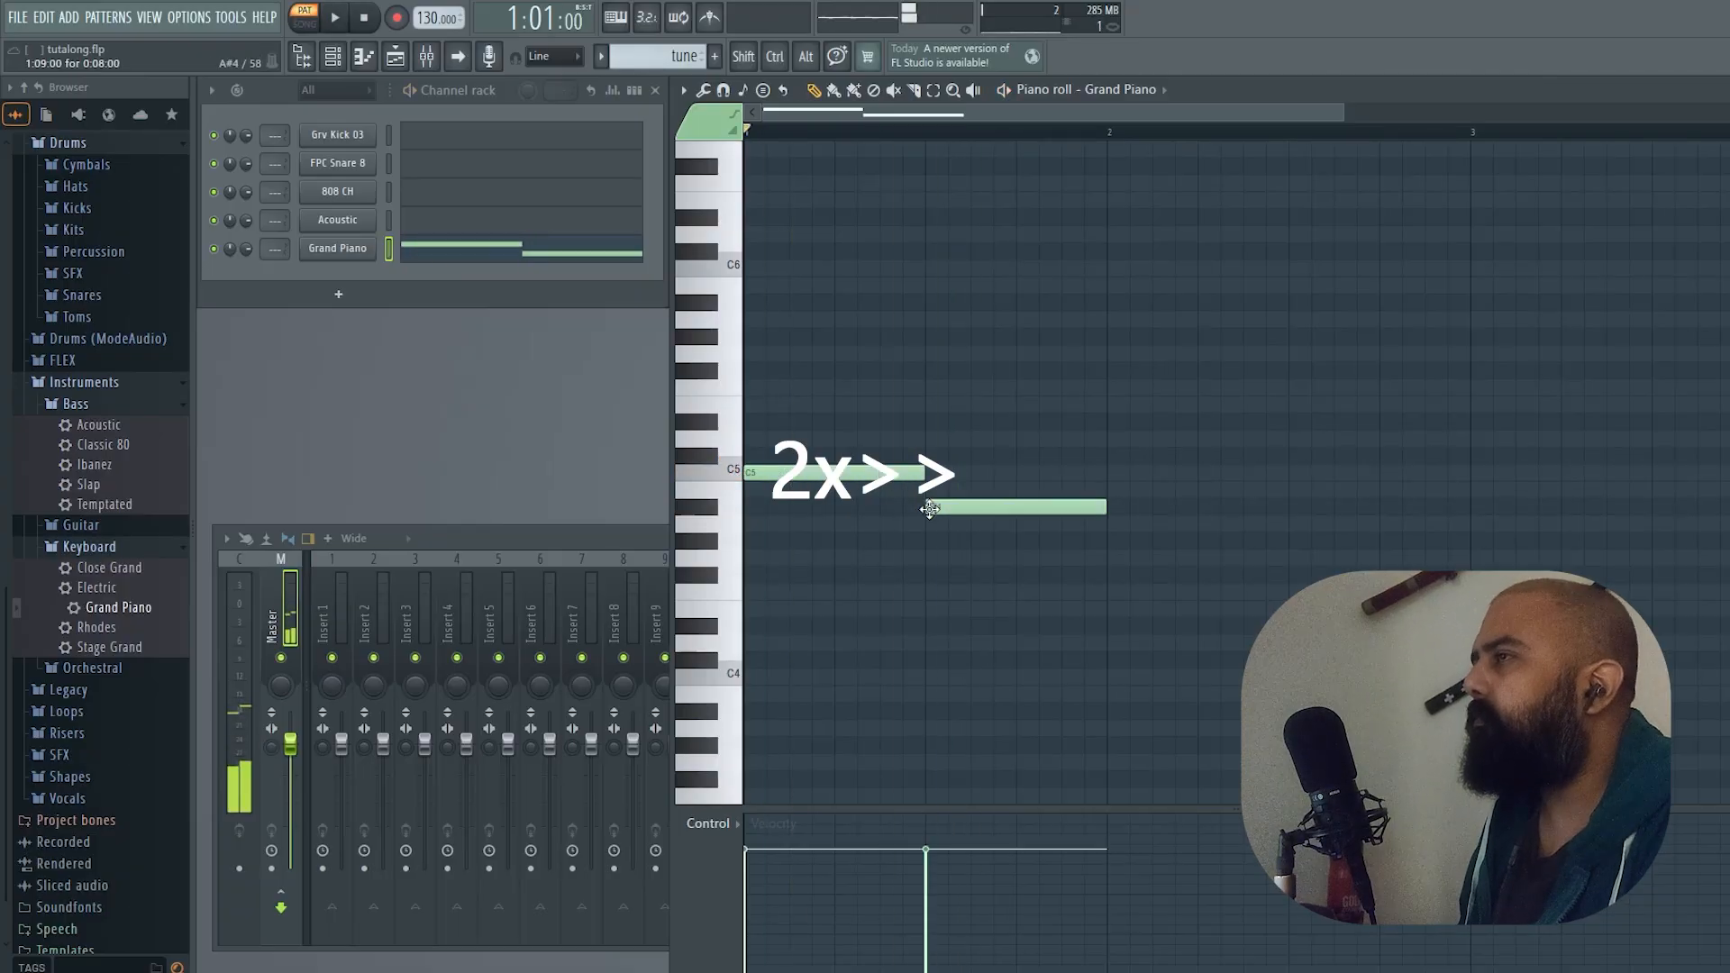
key("space")
key("space")
Add two consecutive A4 notes and a quarter-bar A#4 note in bar 2, adjusting their lengths and playing the melody
left_click(1126, 456)
key("space")
key("space")
left_click(1209, 524)
key("space")
key("space")
mouse_move(1284, 523)
left_mouse_down()
mouse_move(1194, 523)
mouse_move(1275, 523)
left_mouse_up()
left_click_drag(1194, 524, 1240, 523)
left_click_drag(1345, 489, 1344, 506)
key("space")
key("space")
key("space")
key("space")
Add a short F4 note at the end of bar 2 and a full-bar G4 note in bar 3, and play the melody
left_click(1437, 558)
left_click_drag(1466, 506, 1437, 591)
left_click_drag(1511, 591, 1466, 591)
key("space")
key("space")
scroll(1514, 609, "down", 2)
left_click_drag(1268, 557, 1485, 558)
key("space")
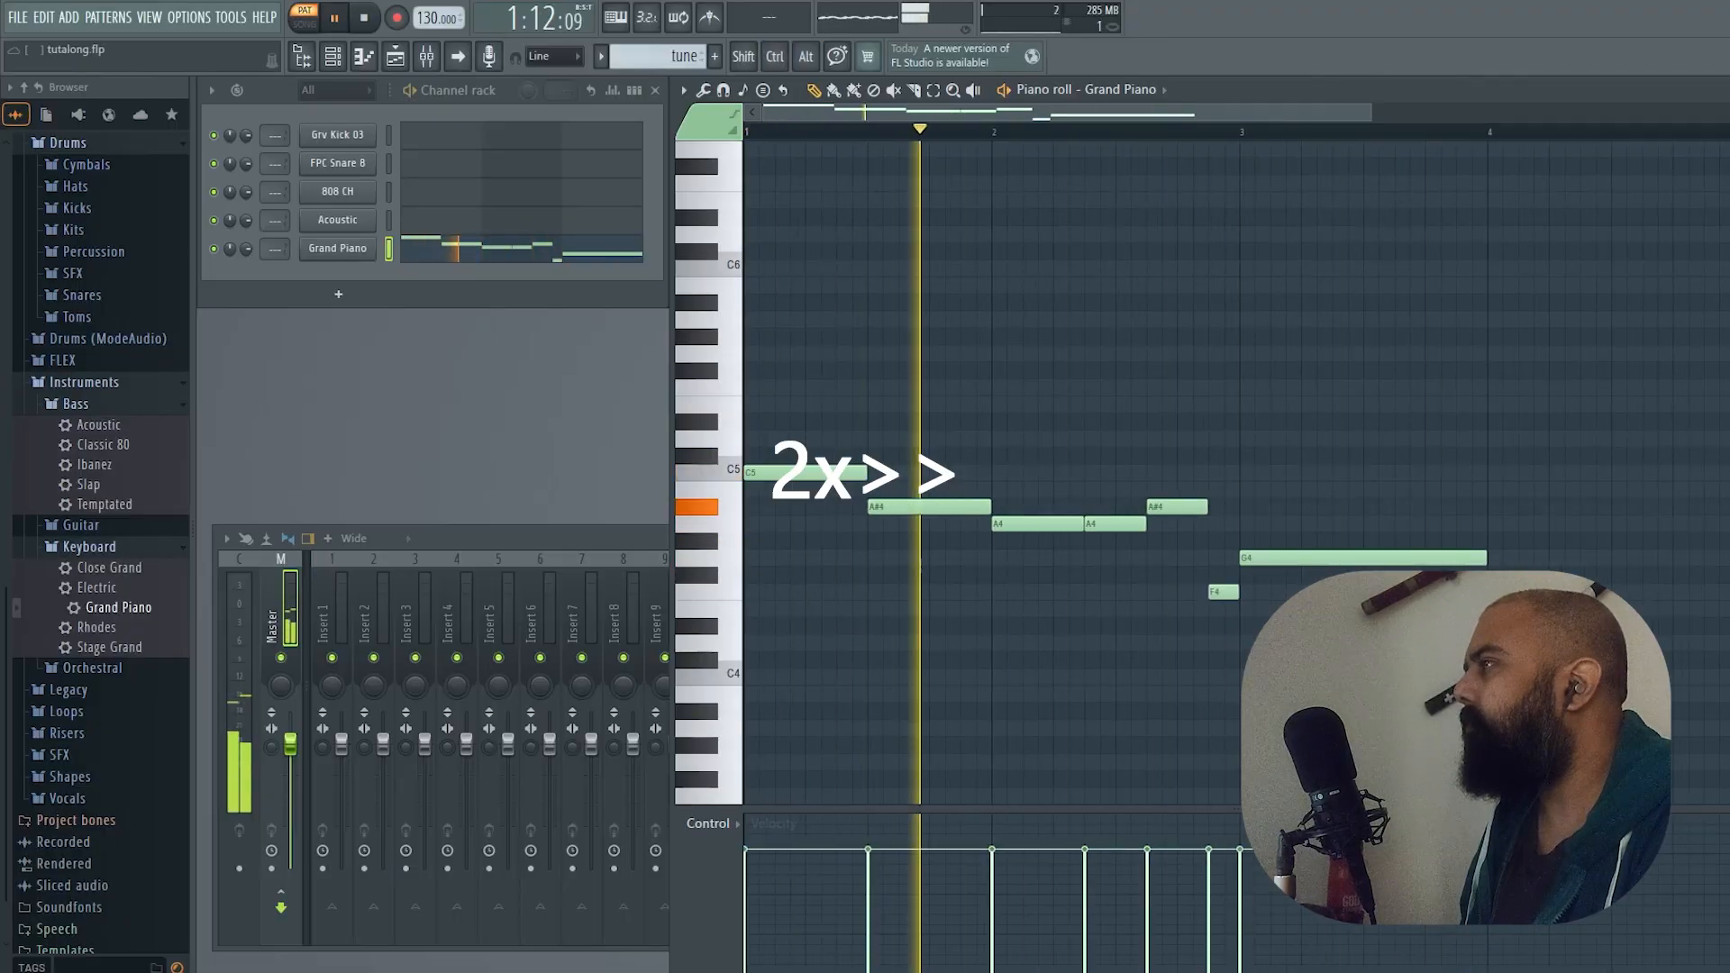
key("space")
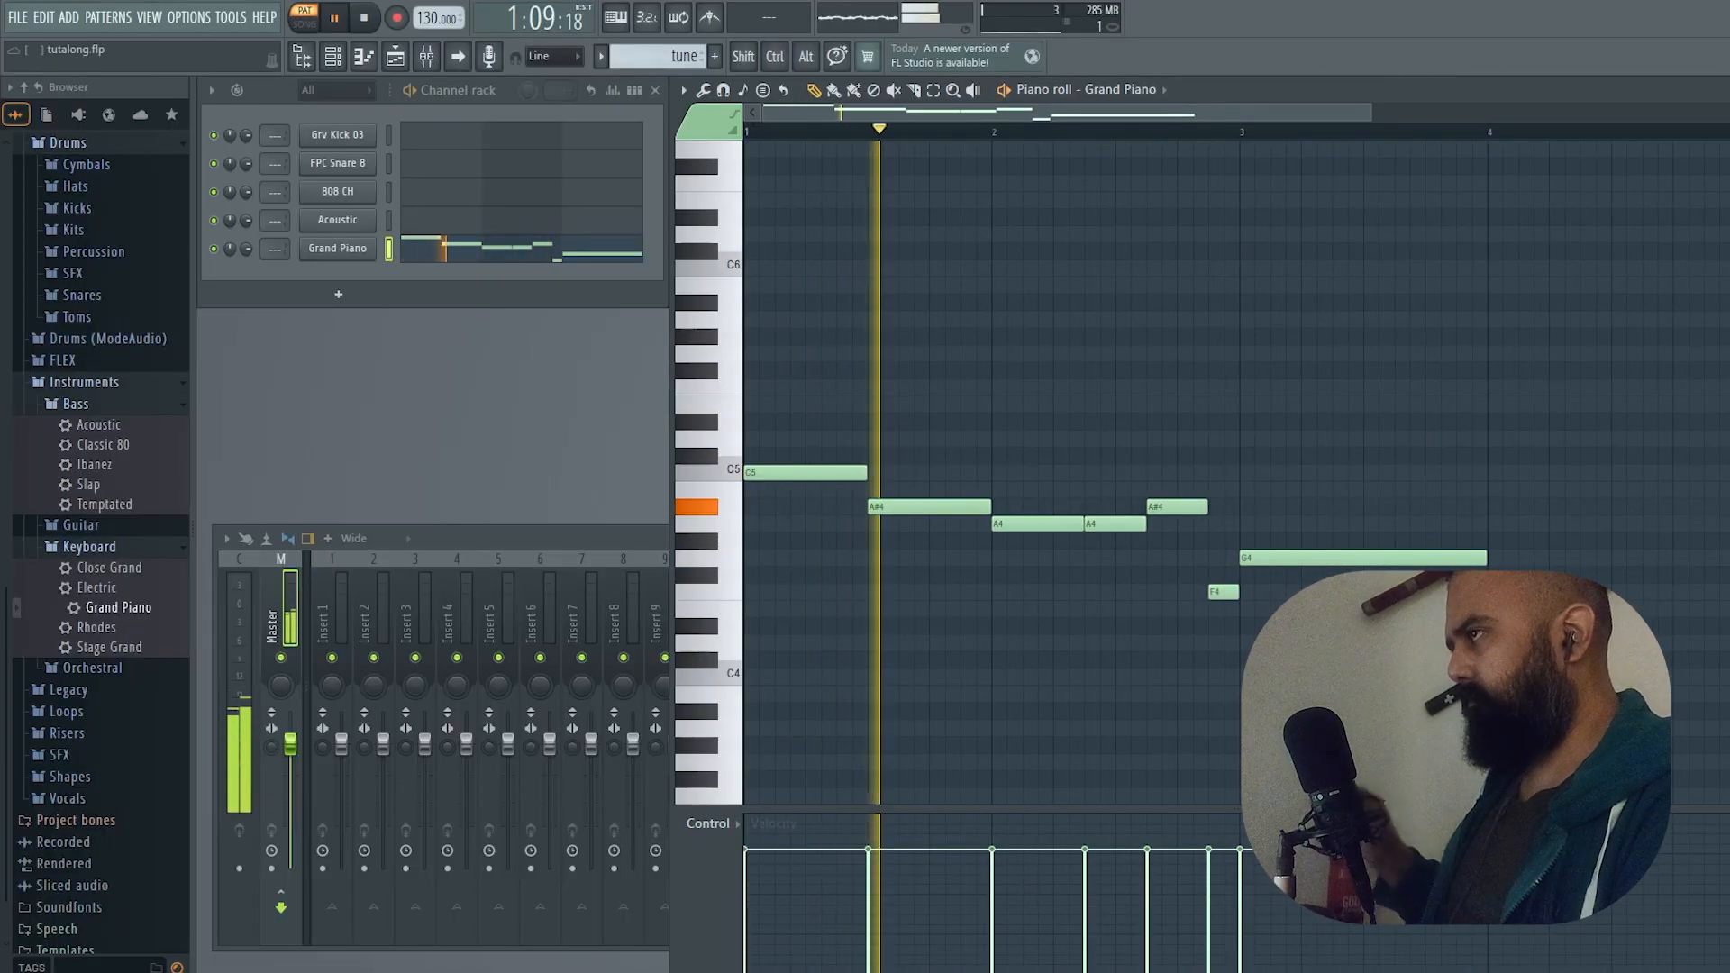
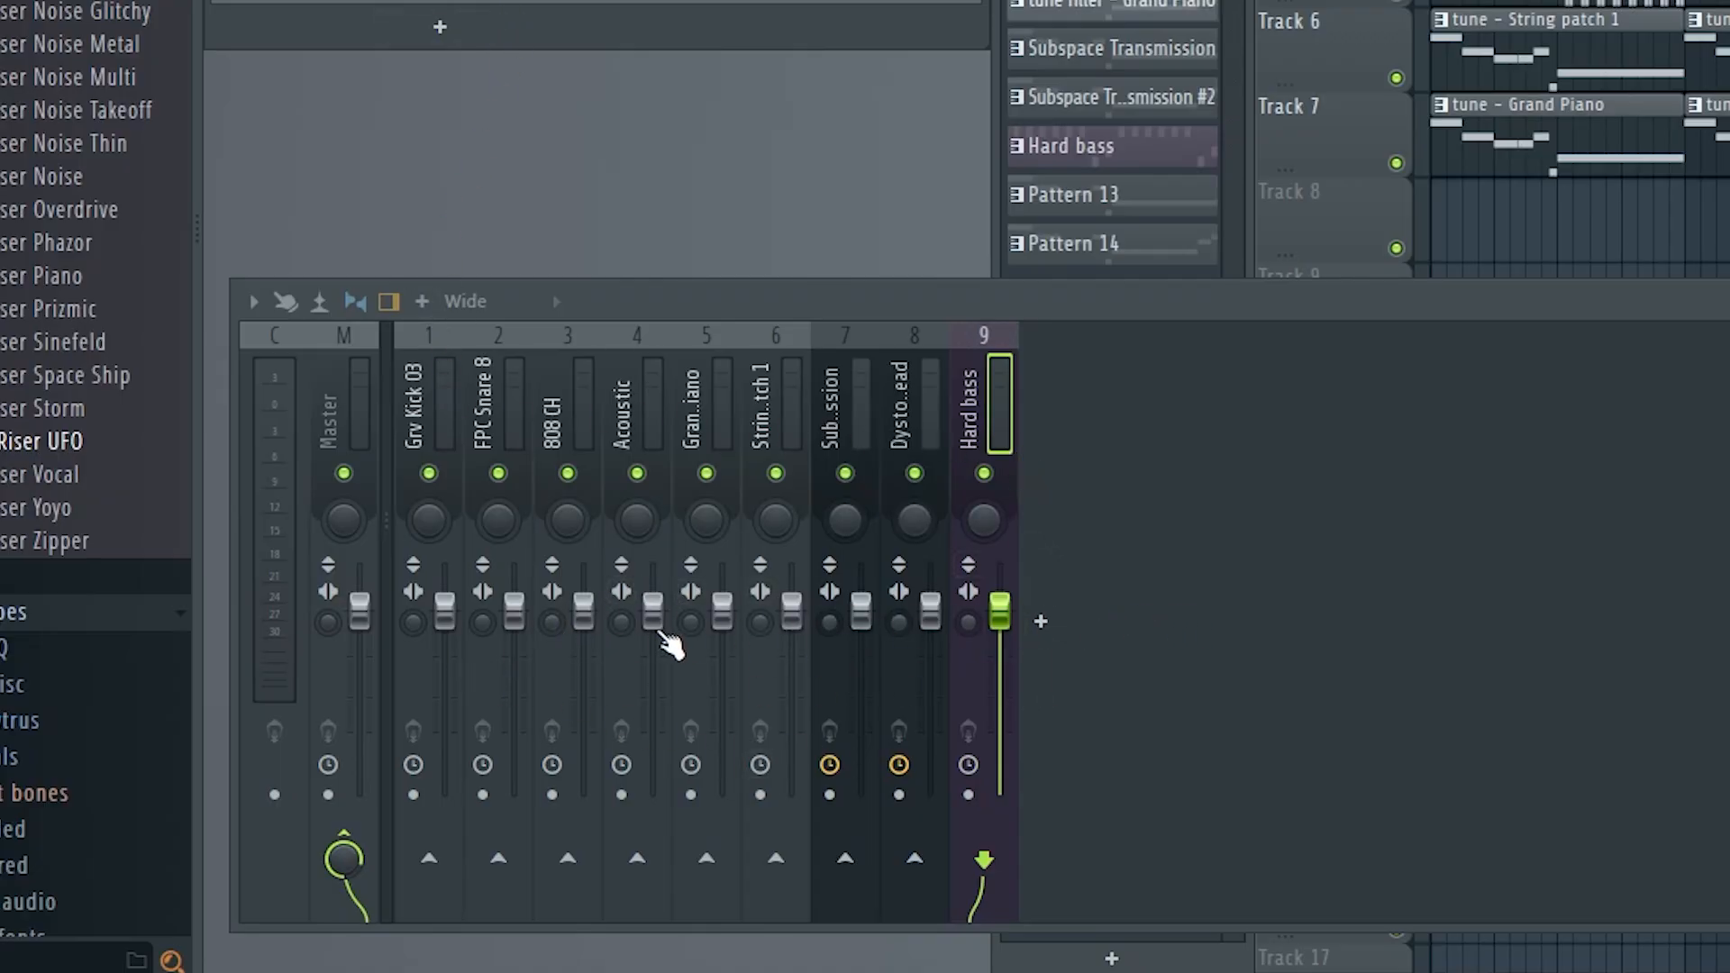
Load Fruity Parametric EQ 2 into Slot 1 of the FPC Snare 8 mixer track and close its window
mouse_move(526, 617)
left_mouse_down()
mouse_move(526, 648)
mouse_move(513, 611)
left_mouse_up()
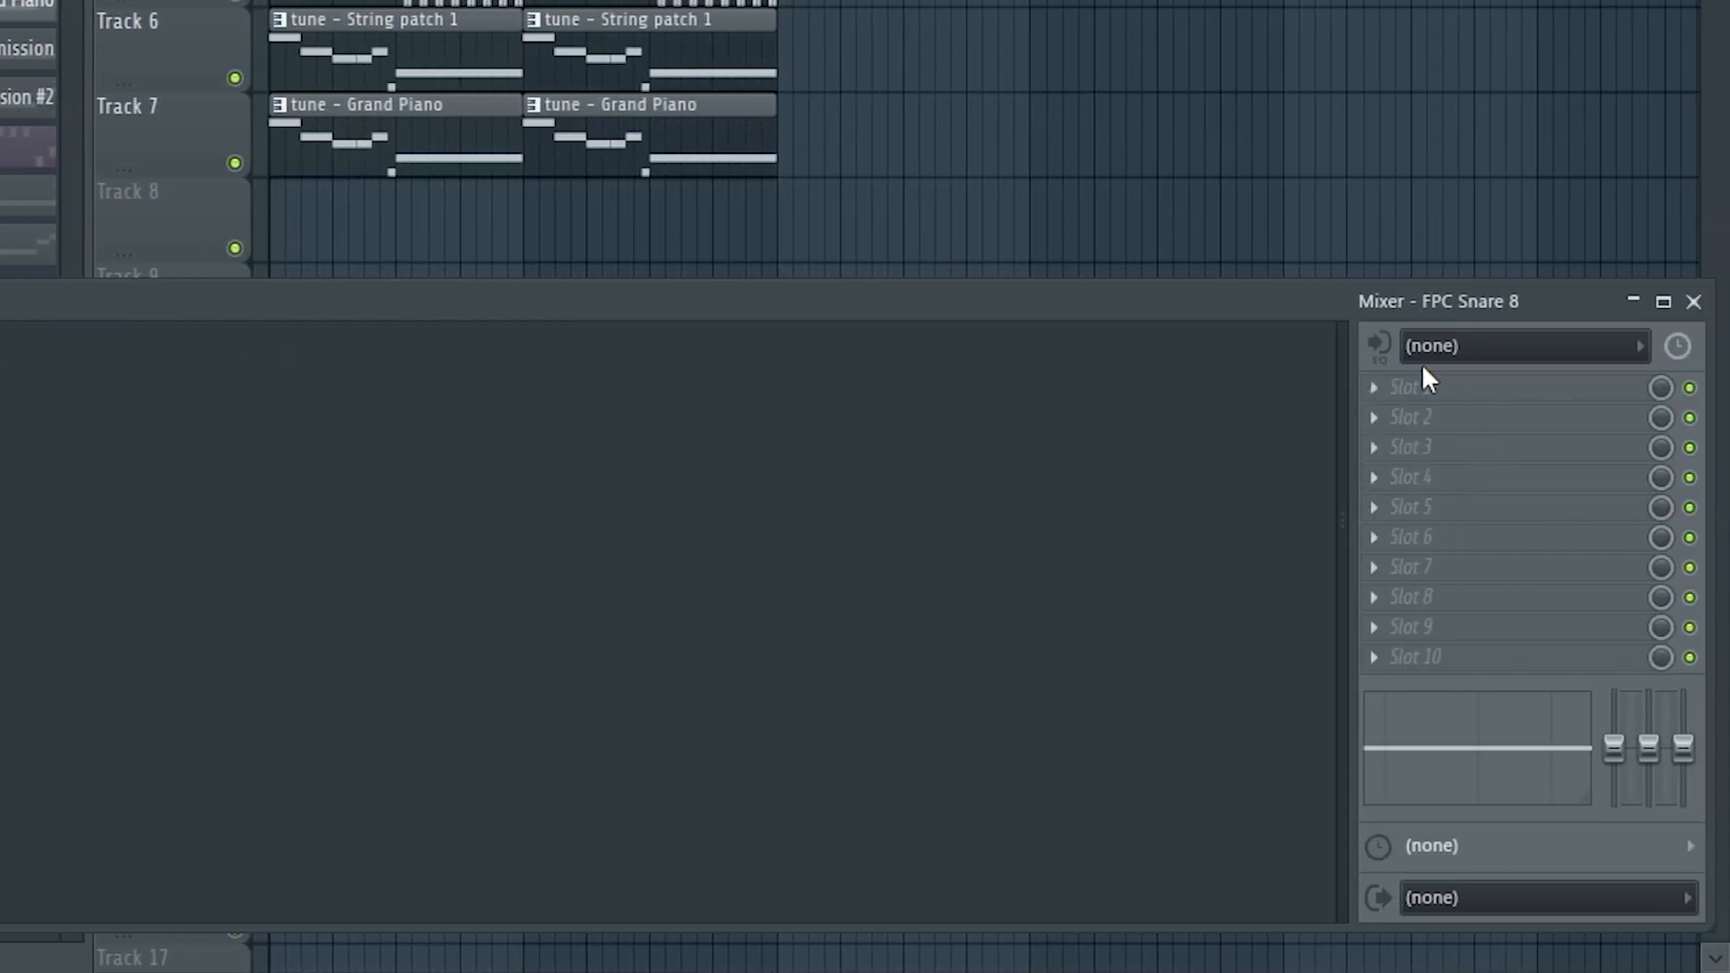
left_click(1367, 383)
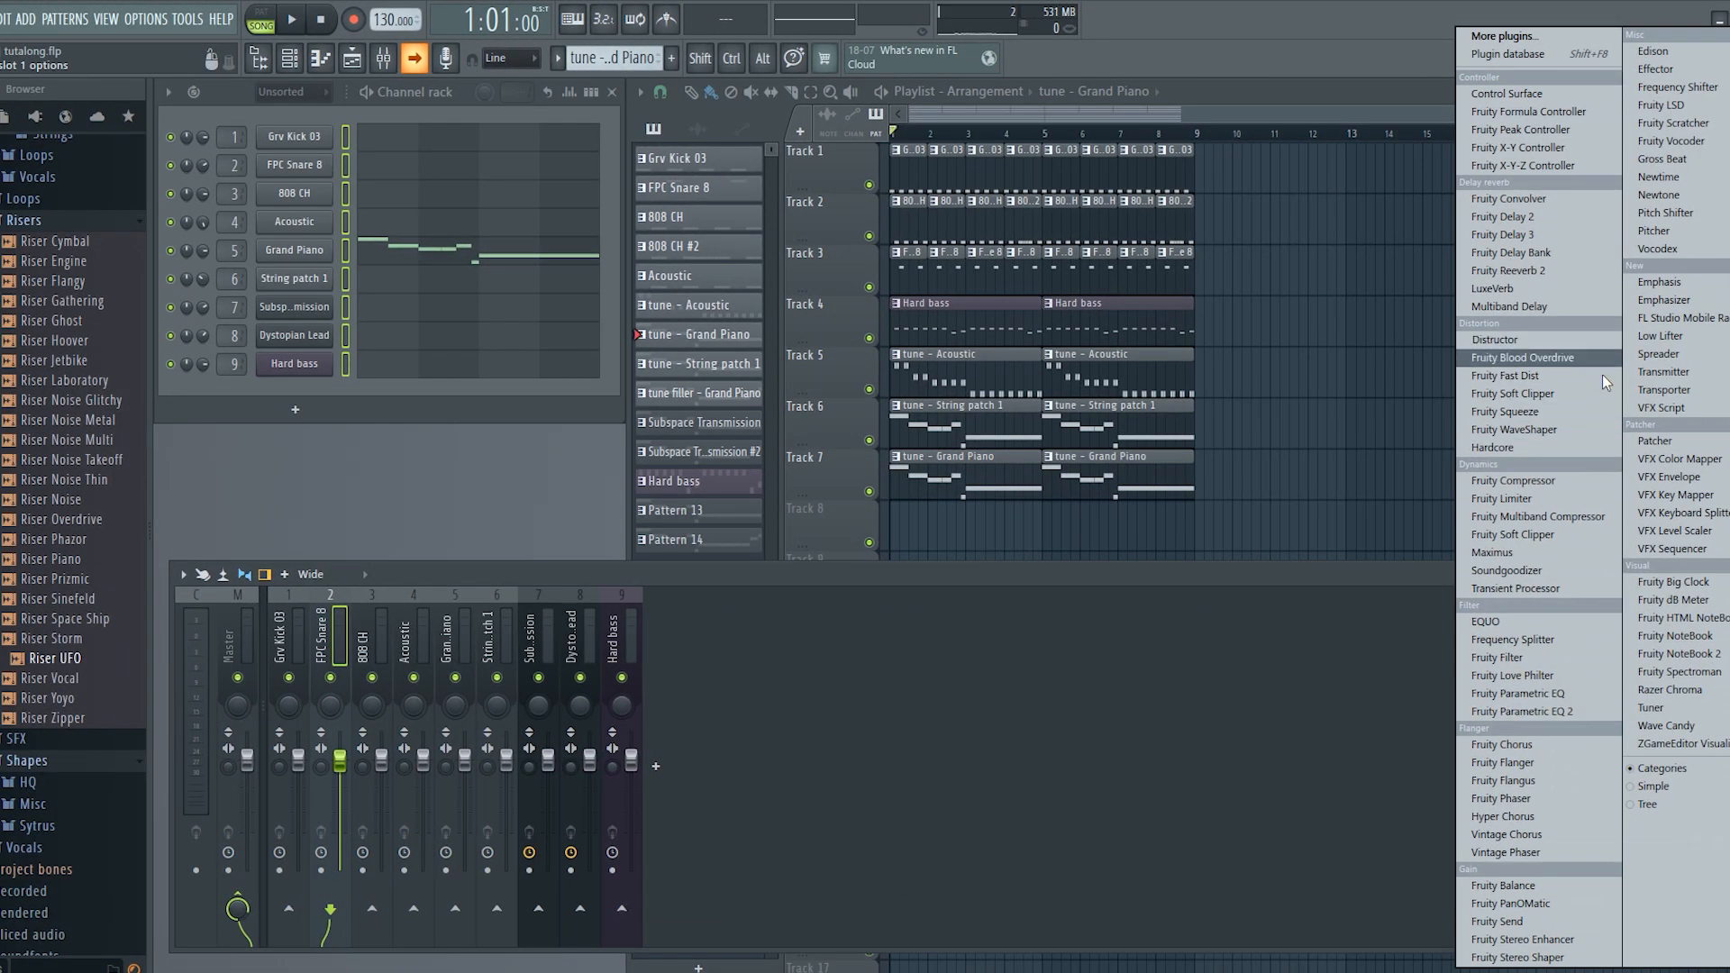
left_click(1551, 712)
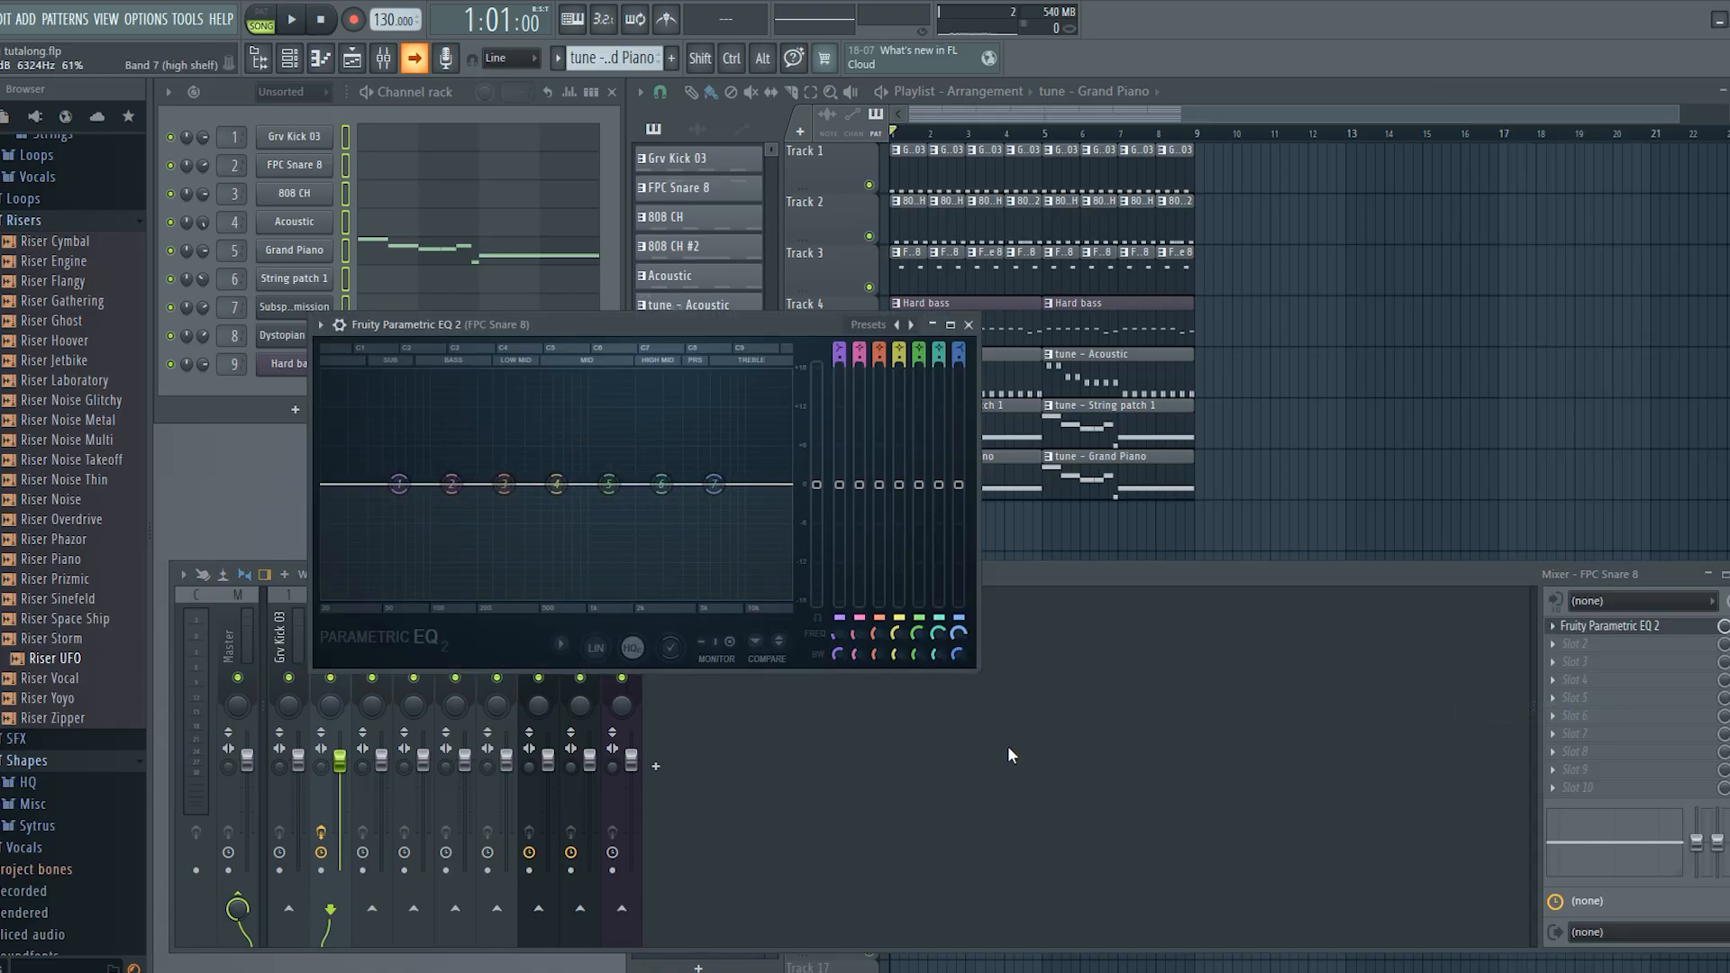
left_click(969, 325)
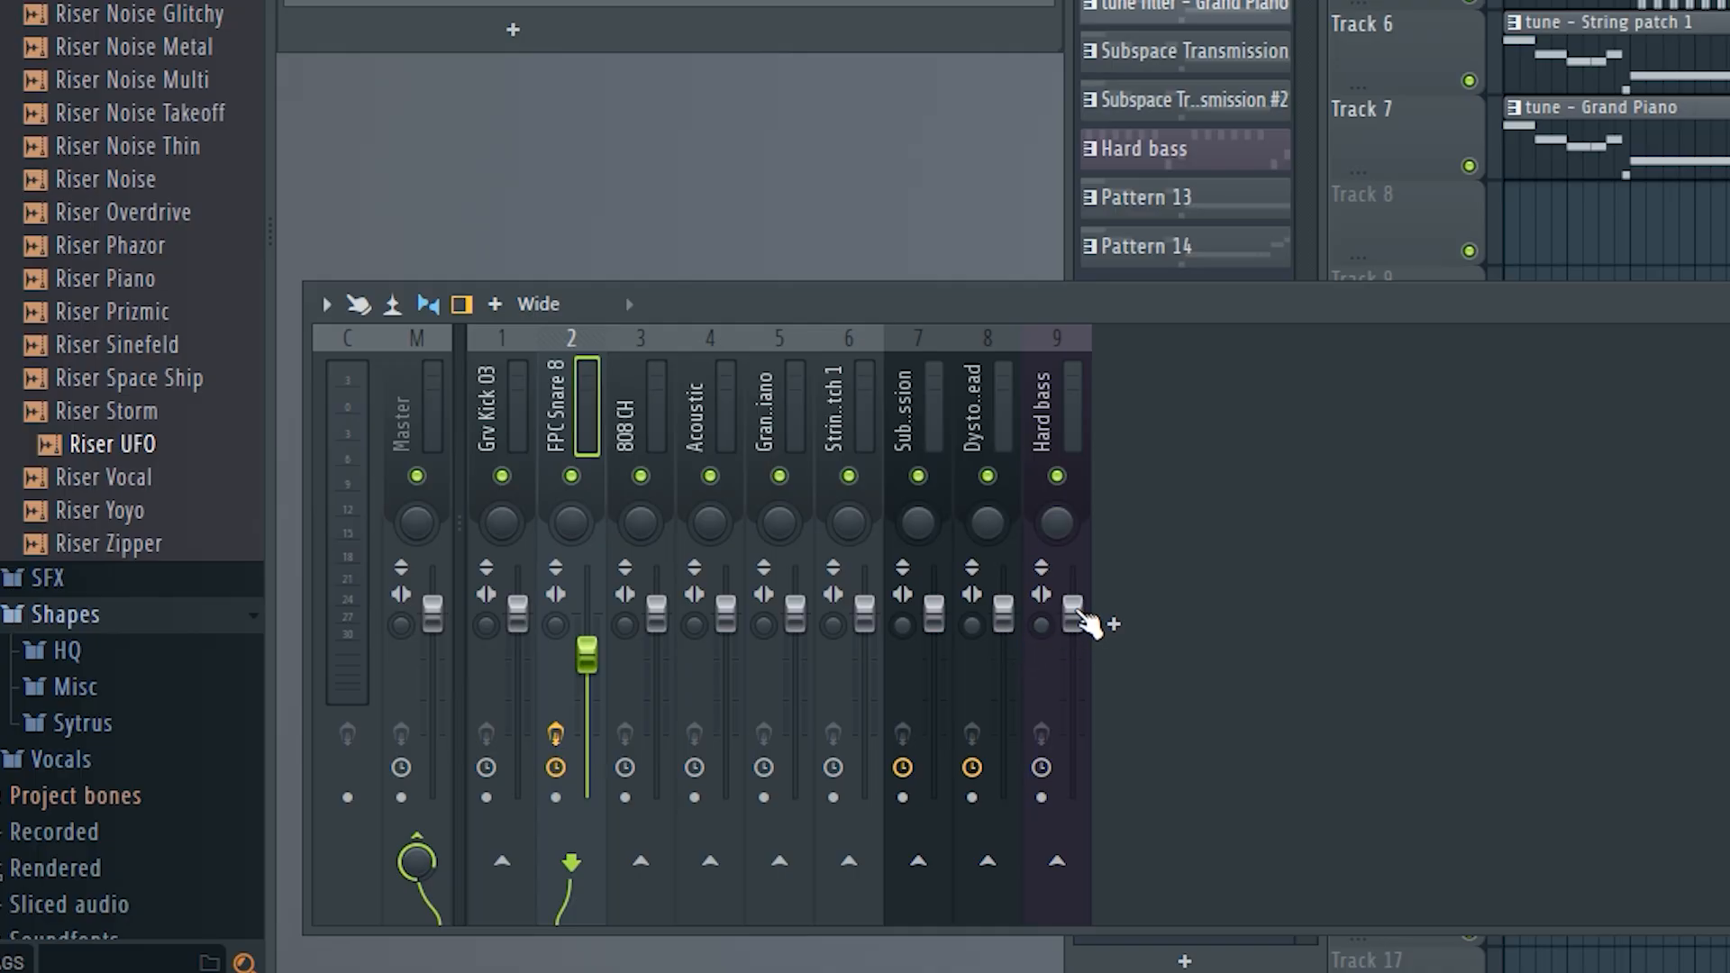
Lower the volume faders of the Hard bass and FPC Snare 8 mixer tracks
left_click(1077, 615)
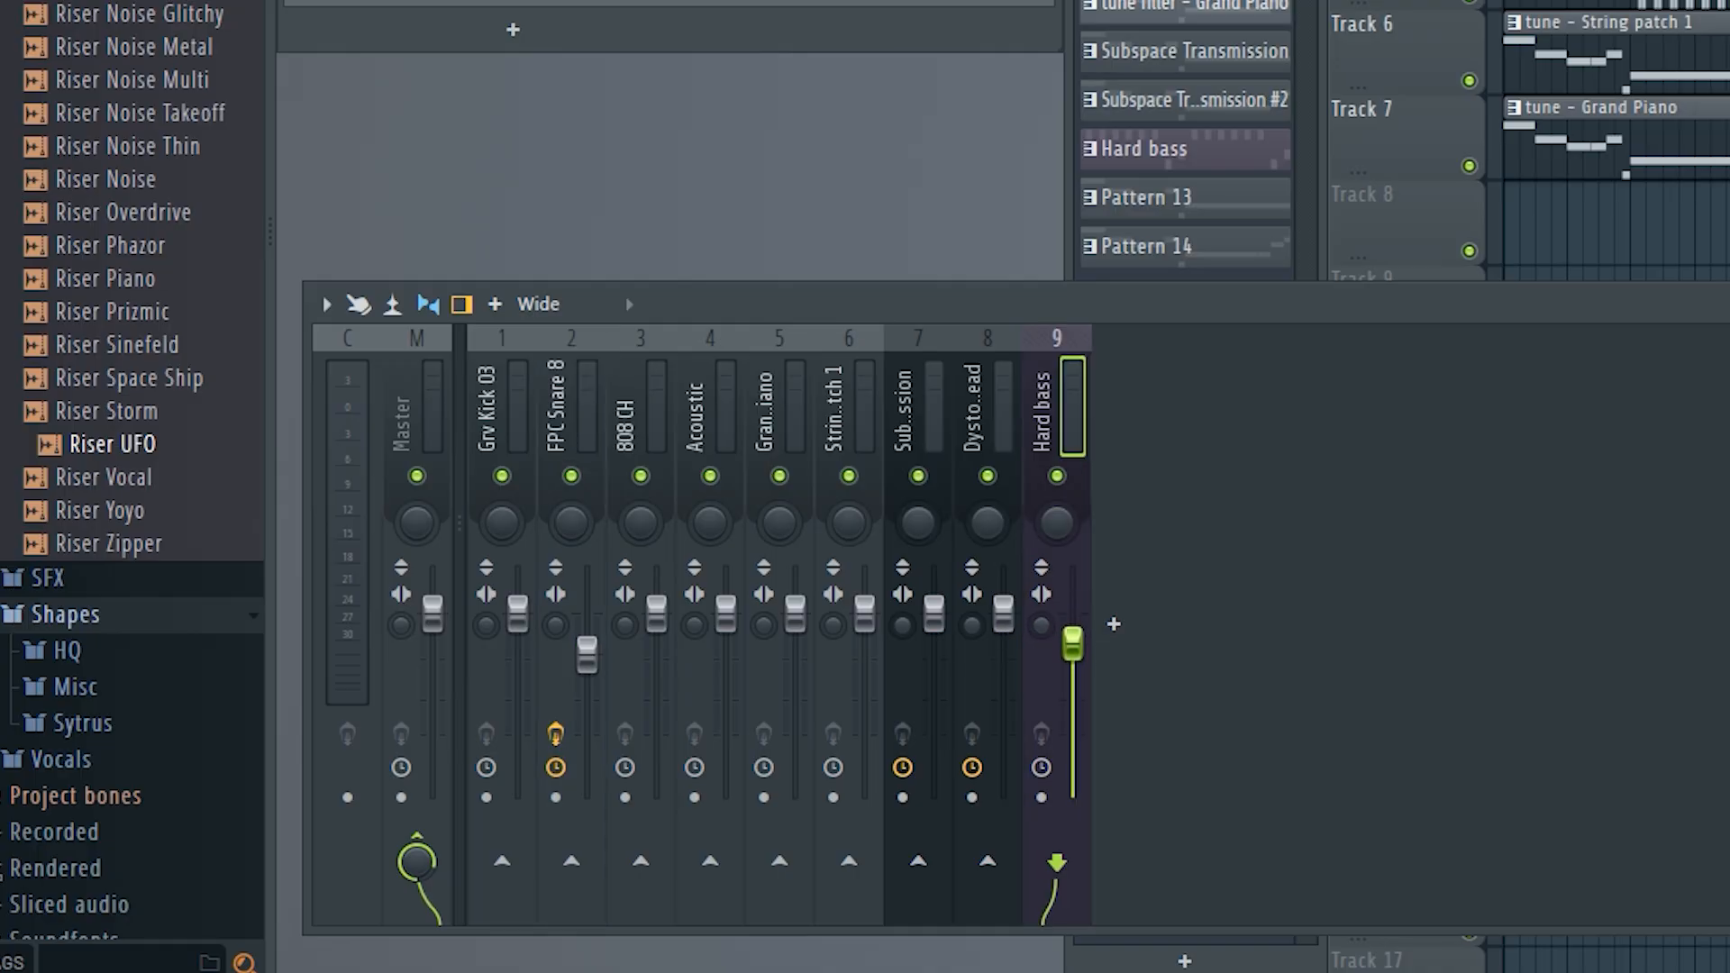
left_click(587, 655)
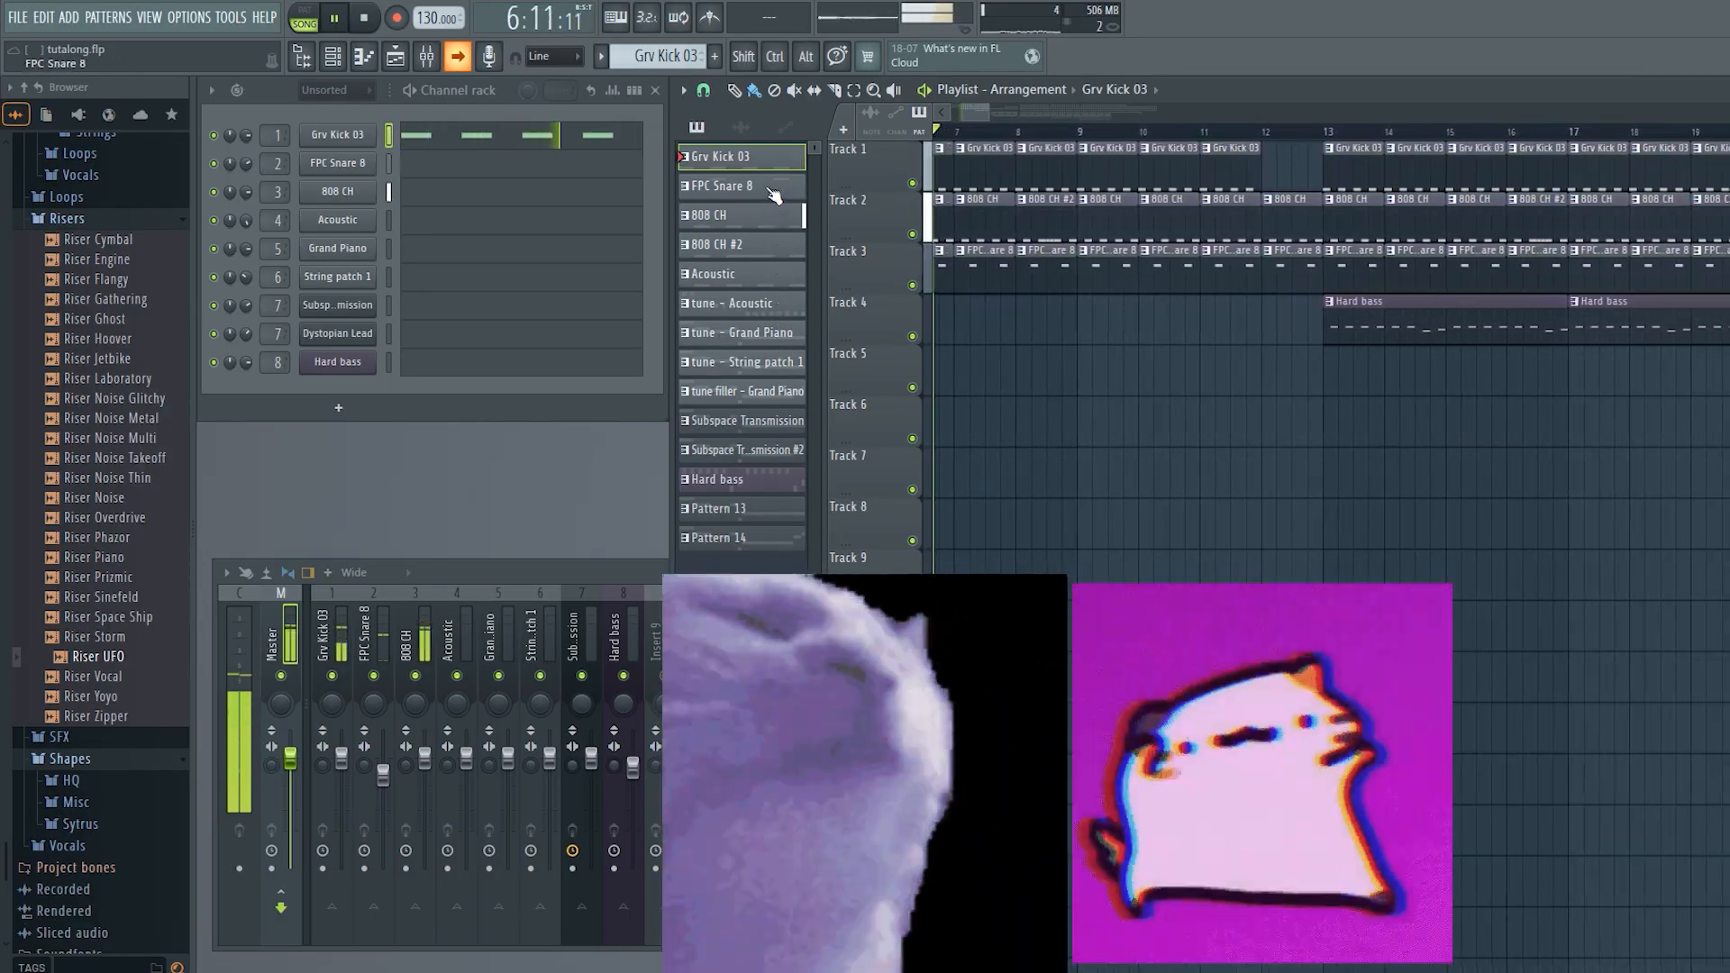
Examine the kick, snare, 808 CH, Hard bass and tune patterns one by one while the full arrangement plays
left_click(773, 190)
left_click(768, 219)
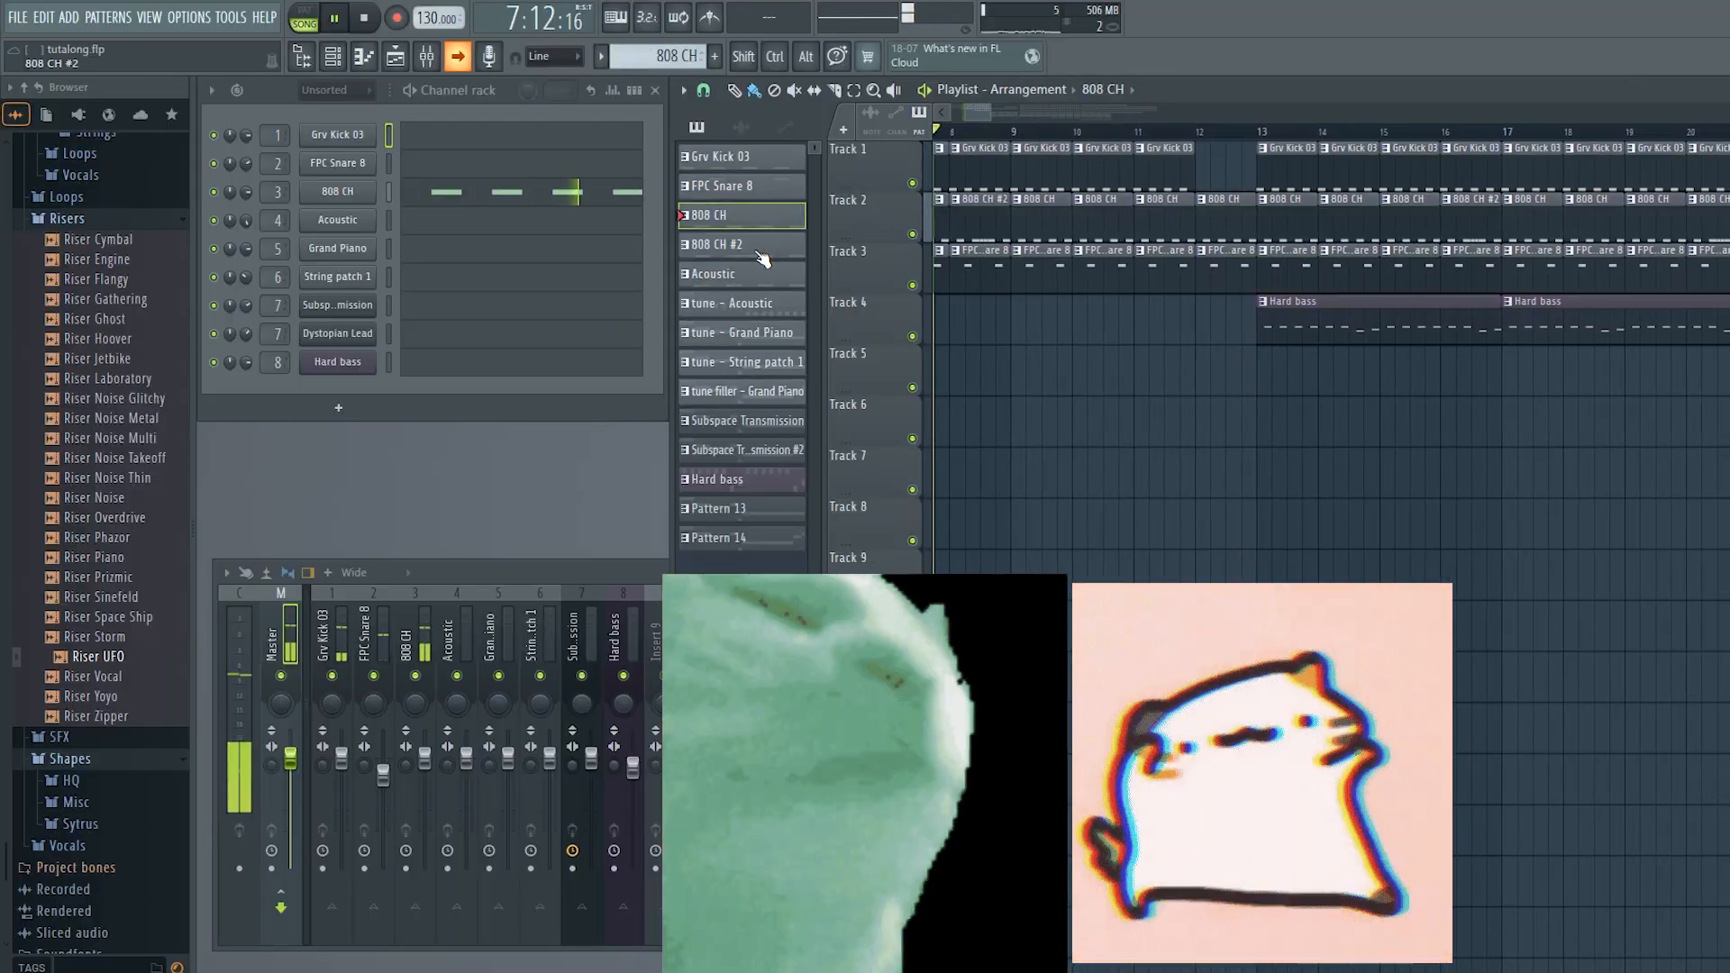
left_click(762, 249)
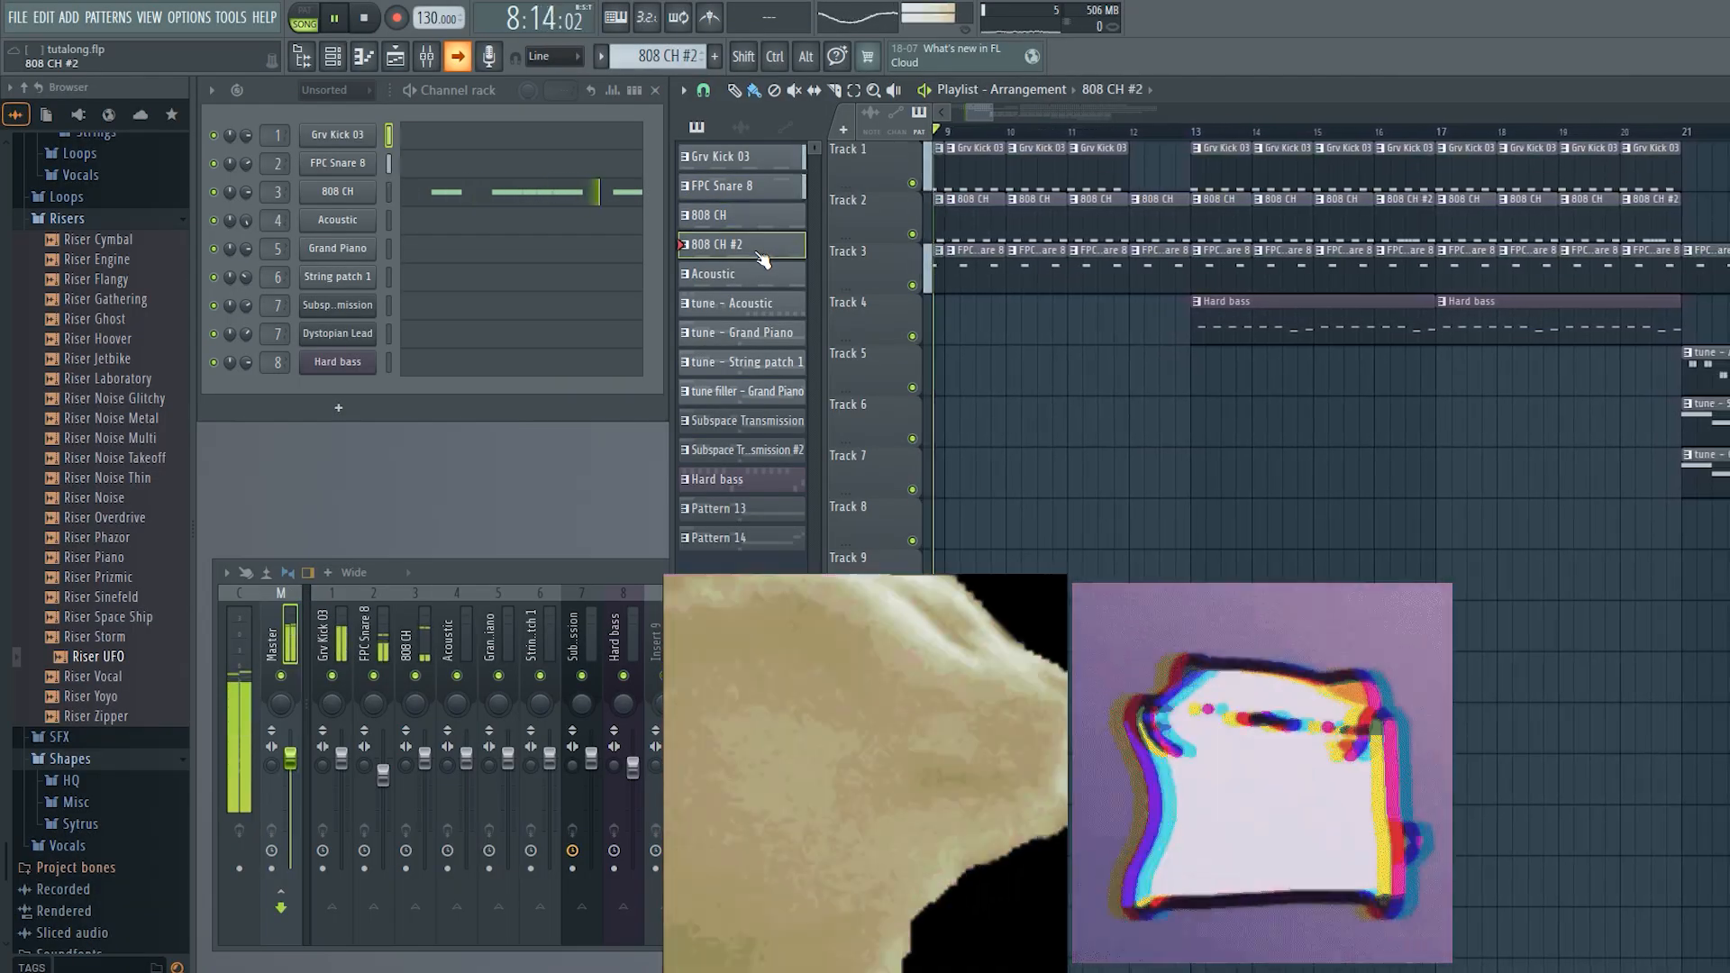
left_click(766, 223)
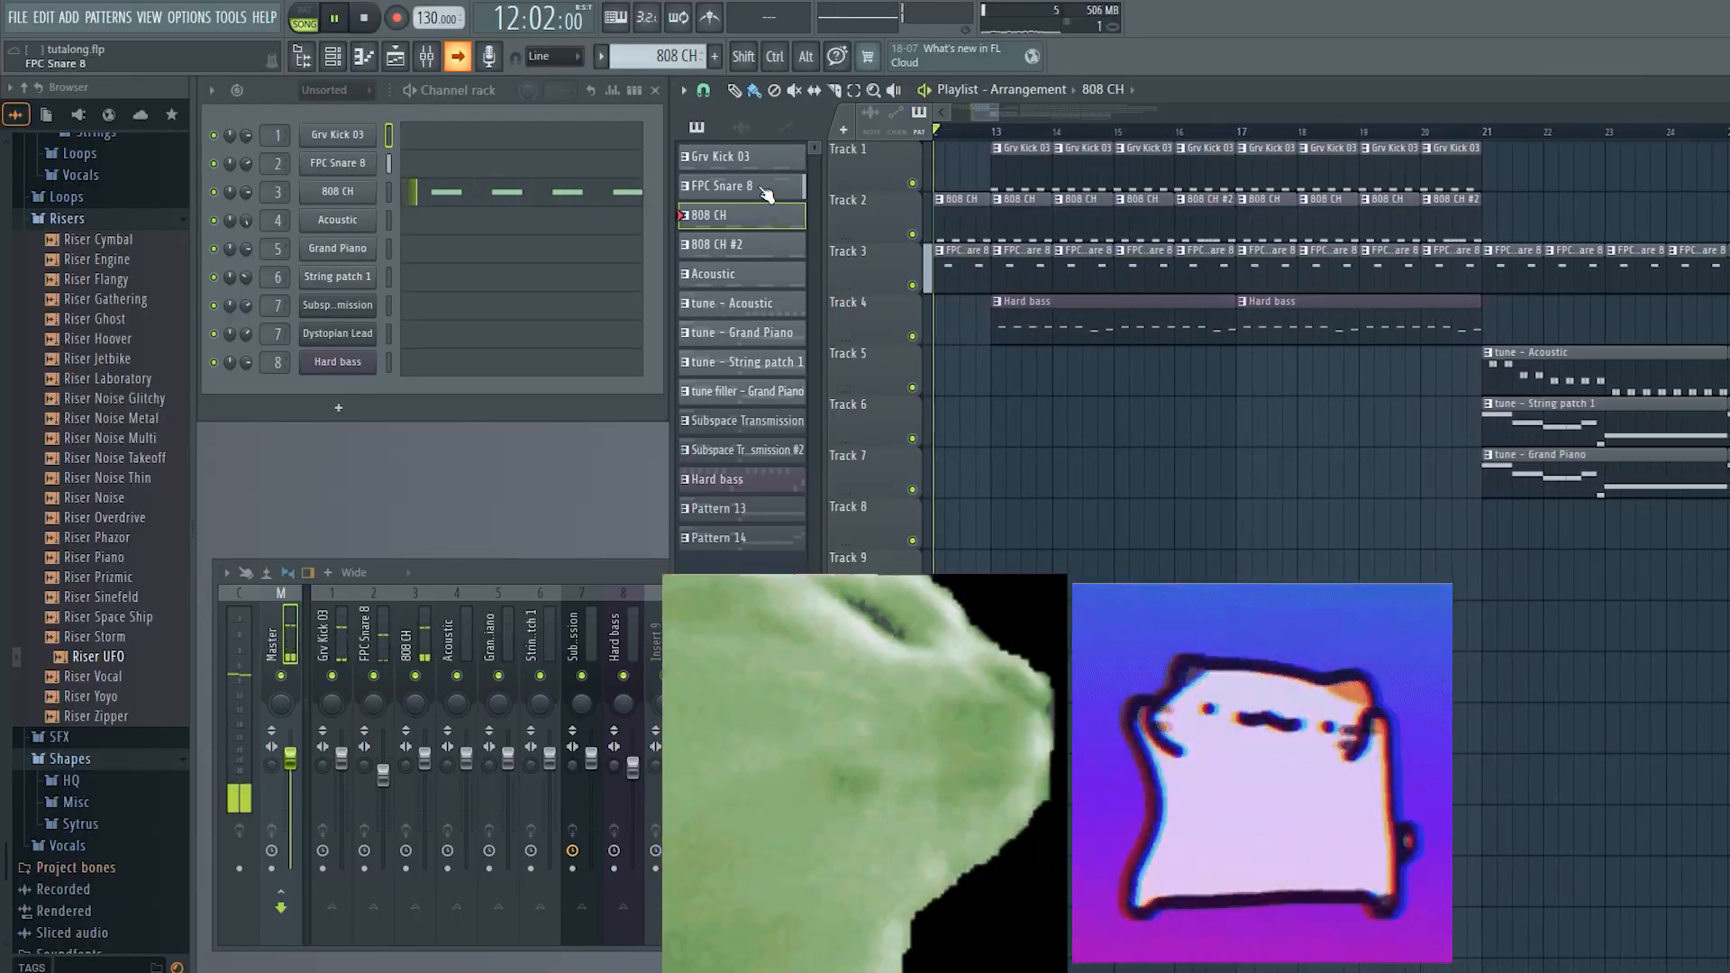
left_click(737, 481)
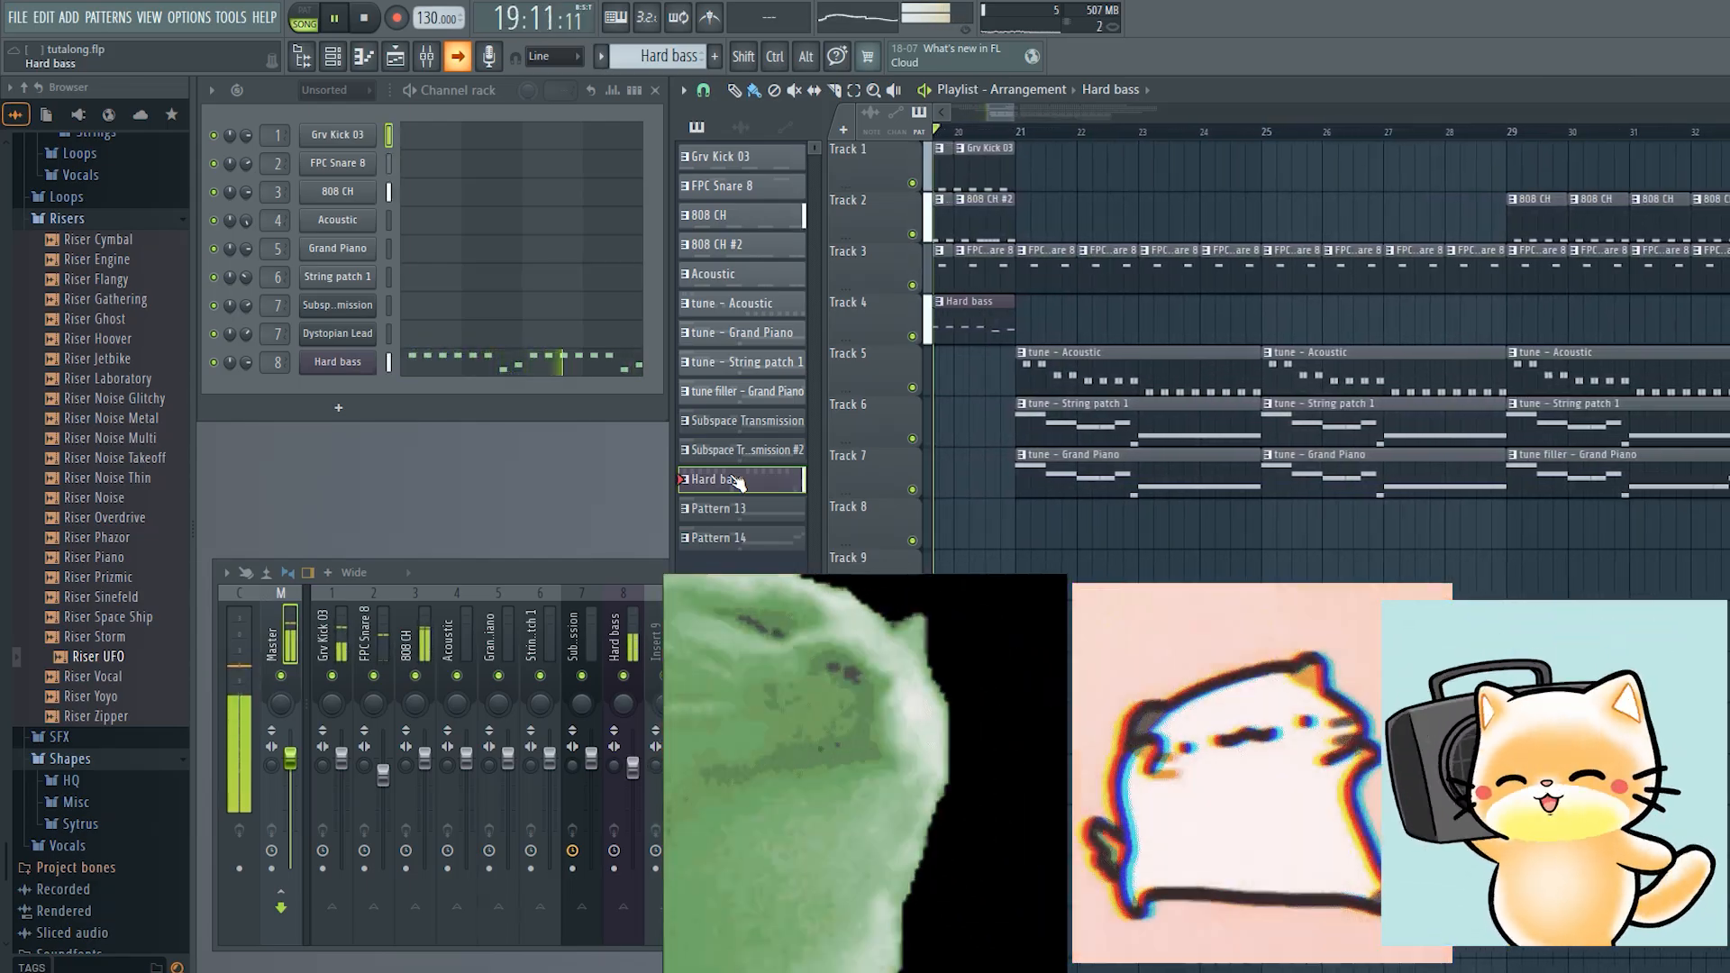
left_click(773, 306)
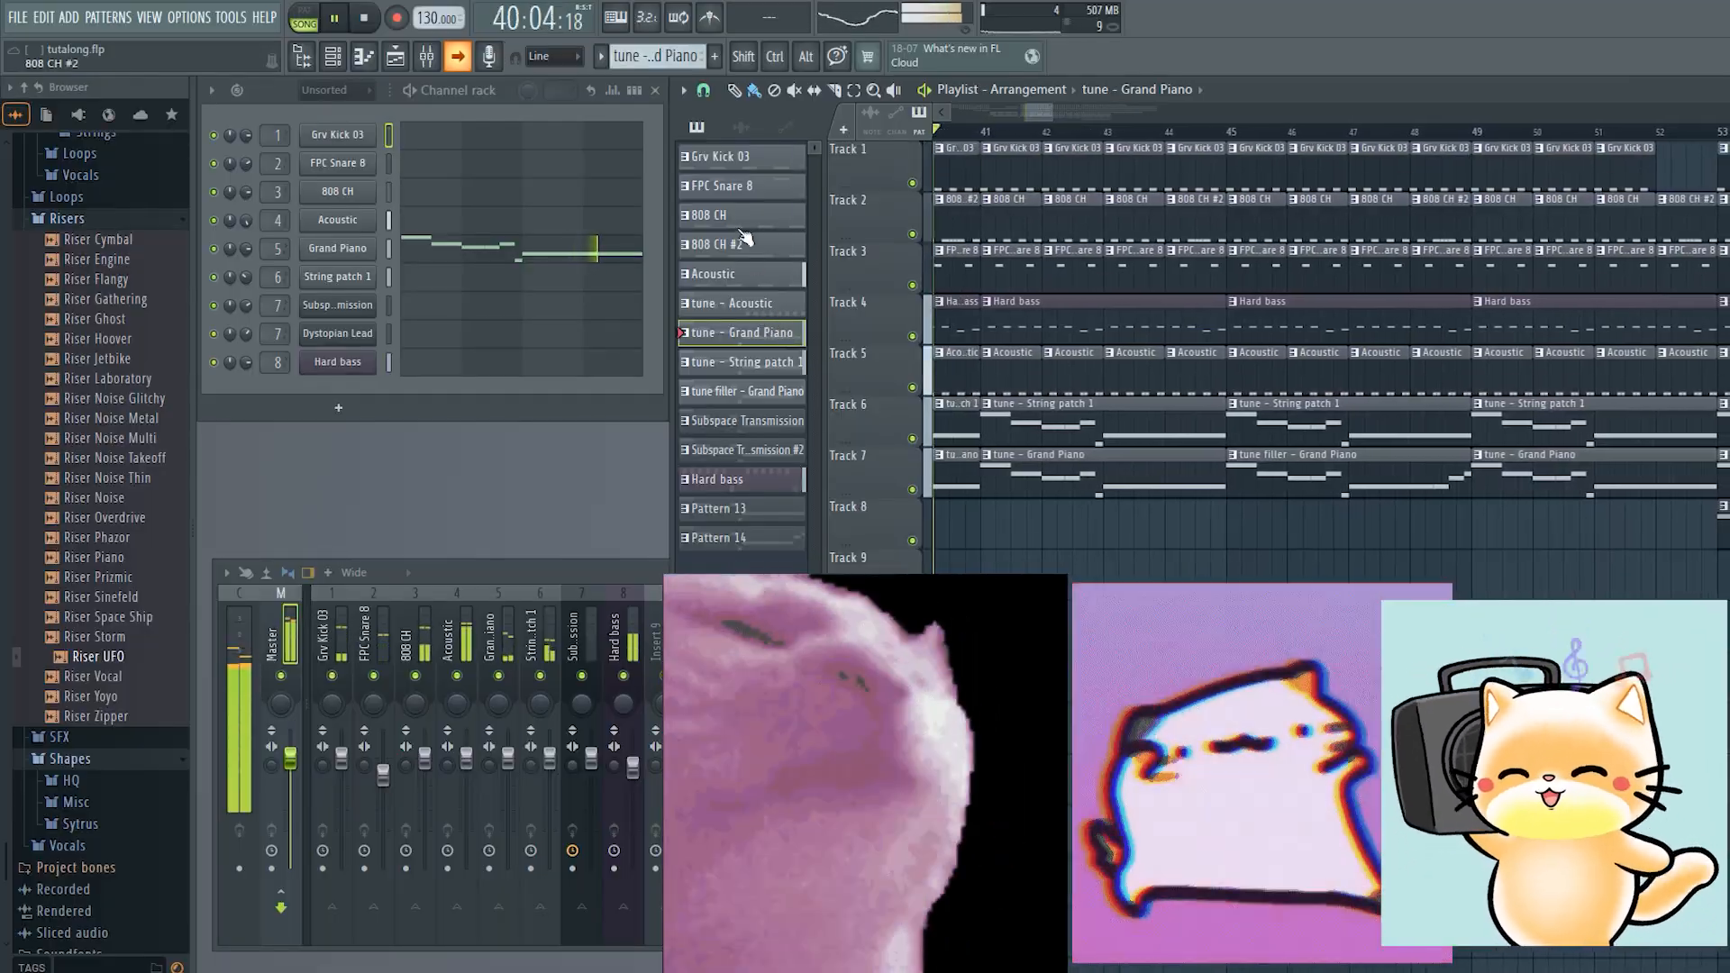
left_click(748, 162)
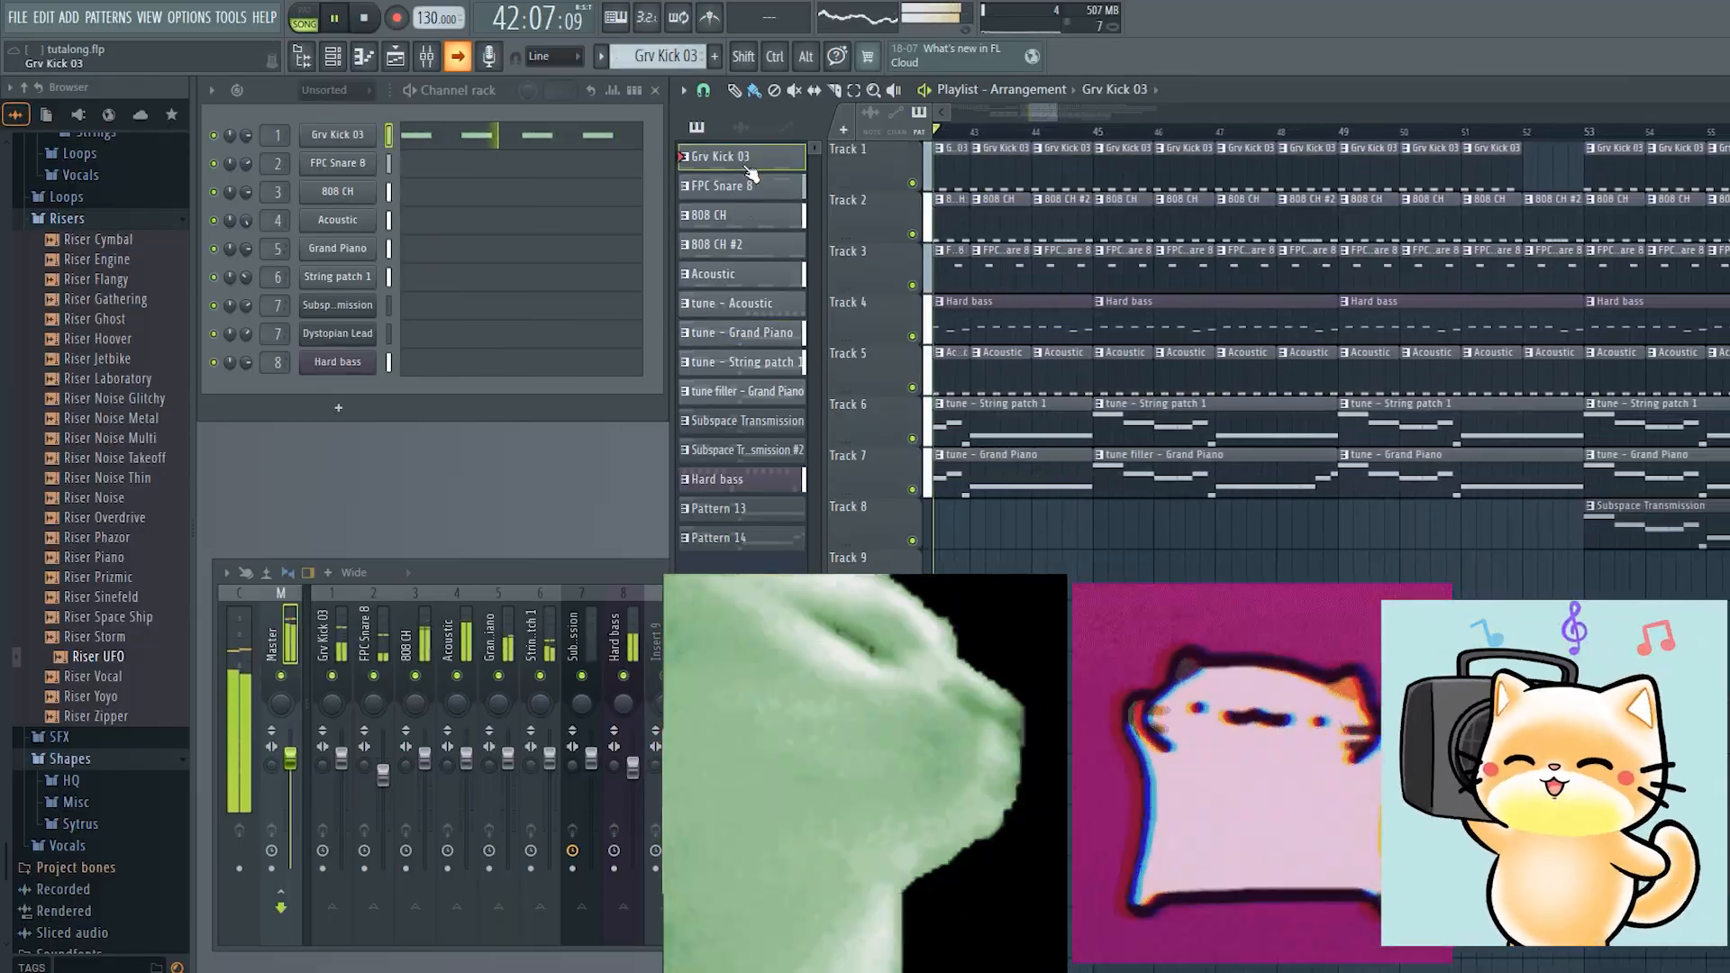
left_click(751, 187)
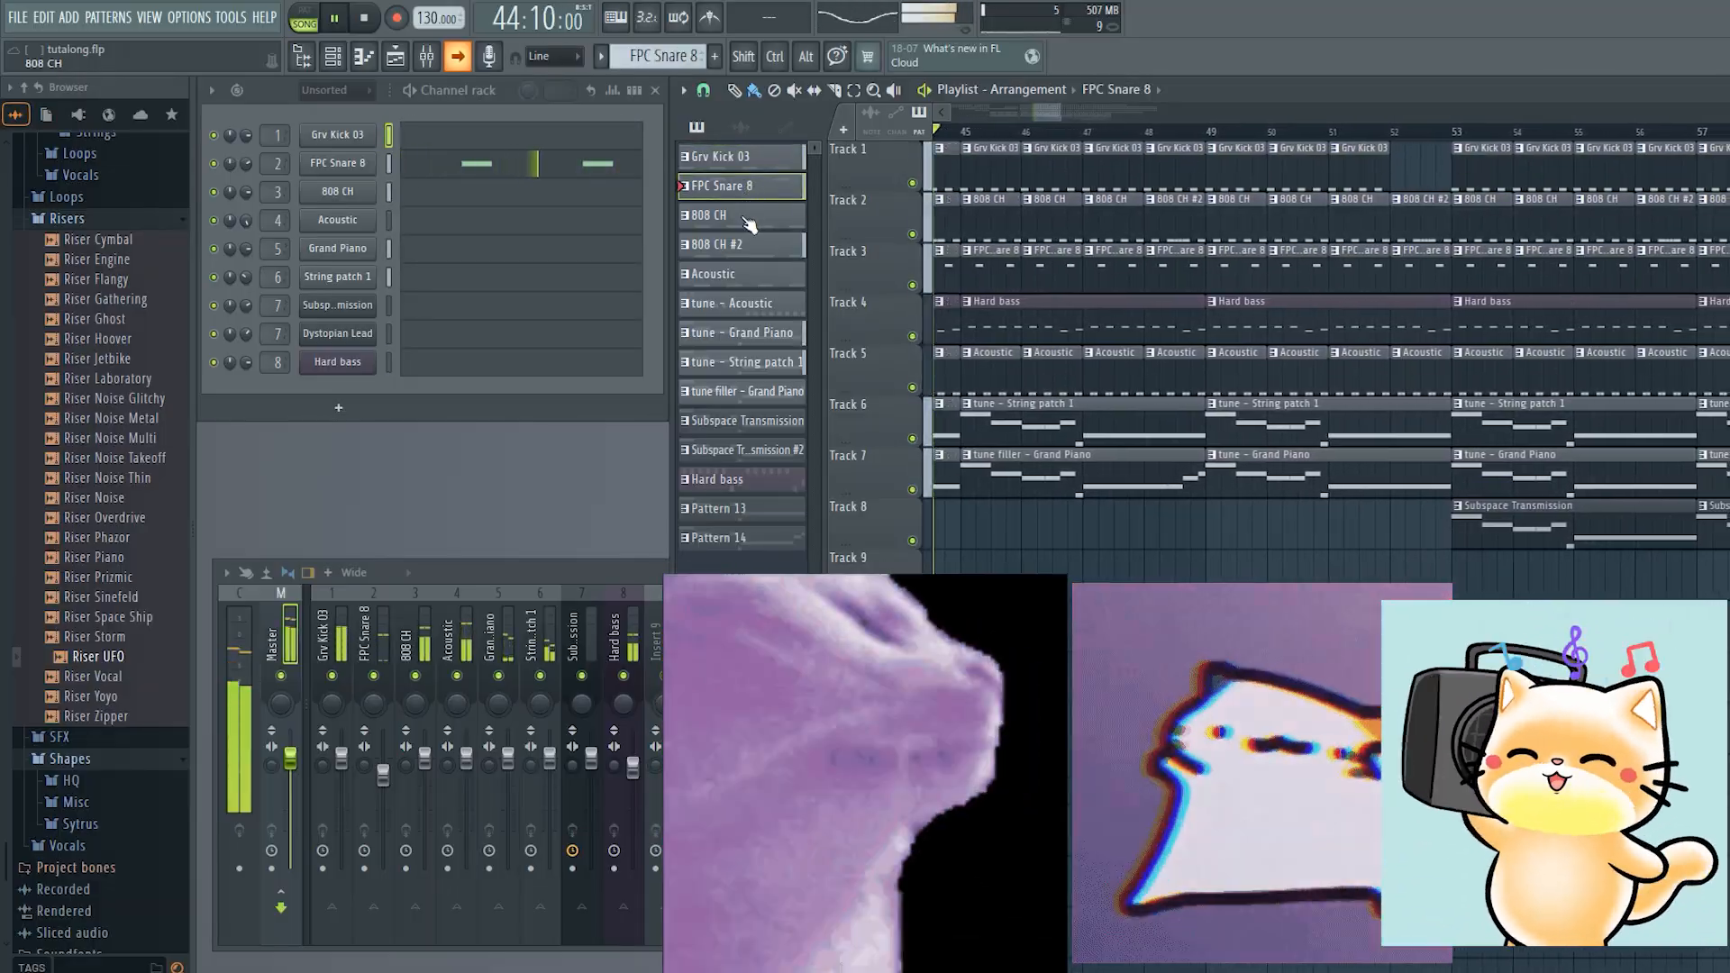
left_click(746, 218)
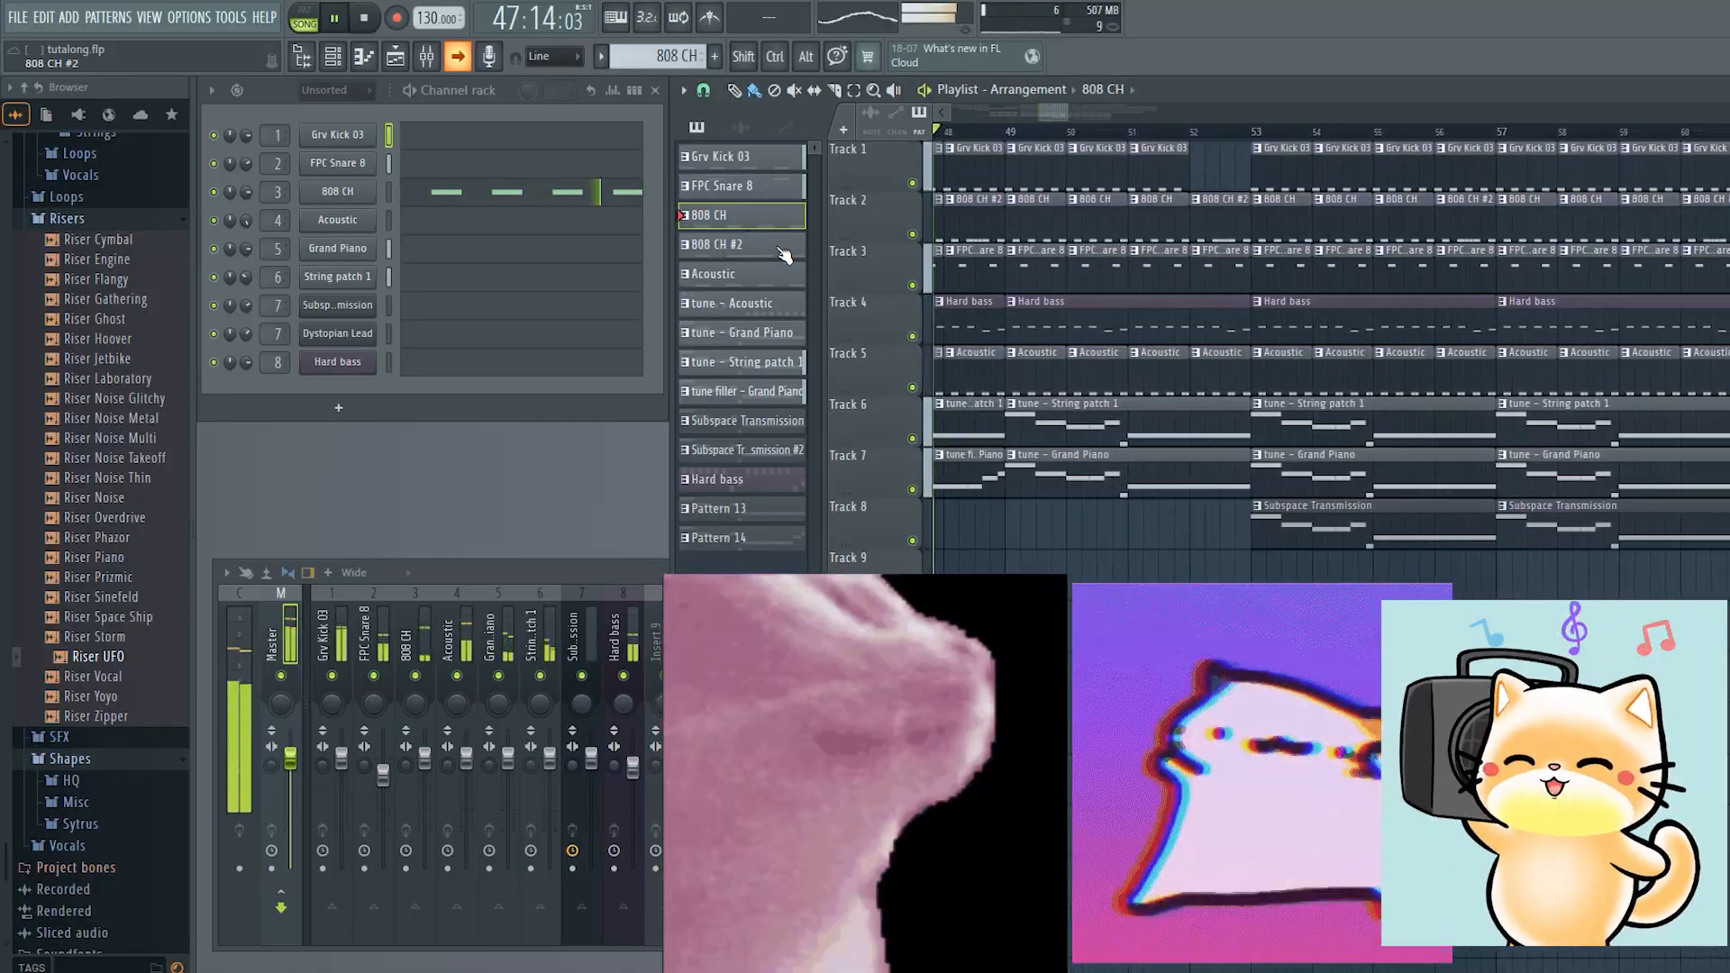
left_click(782, 246)
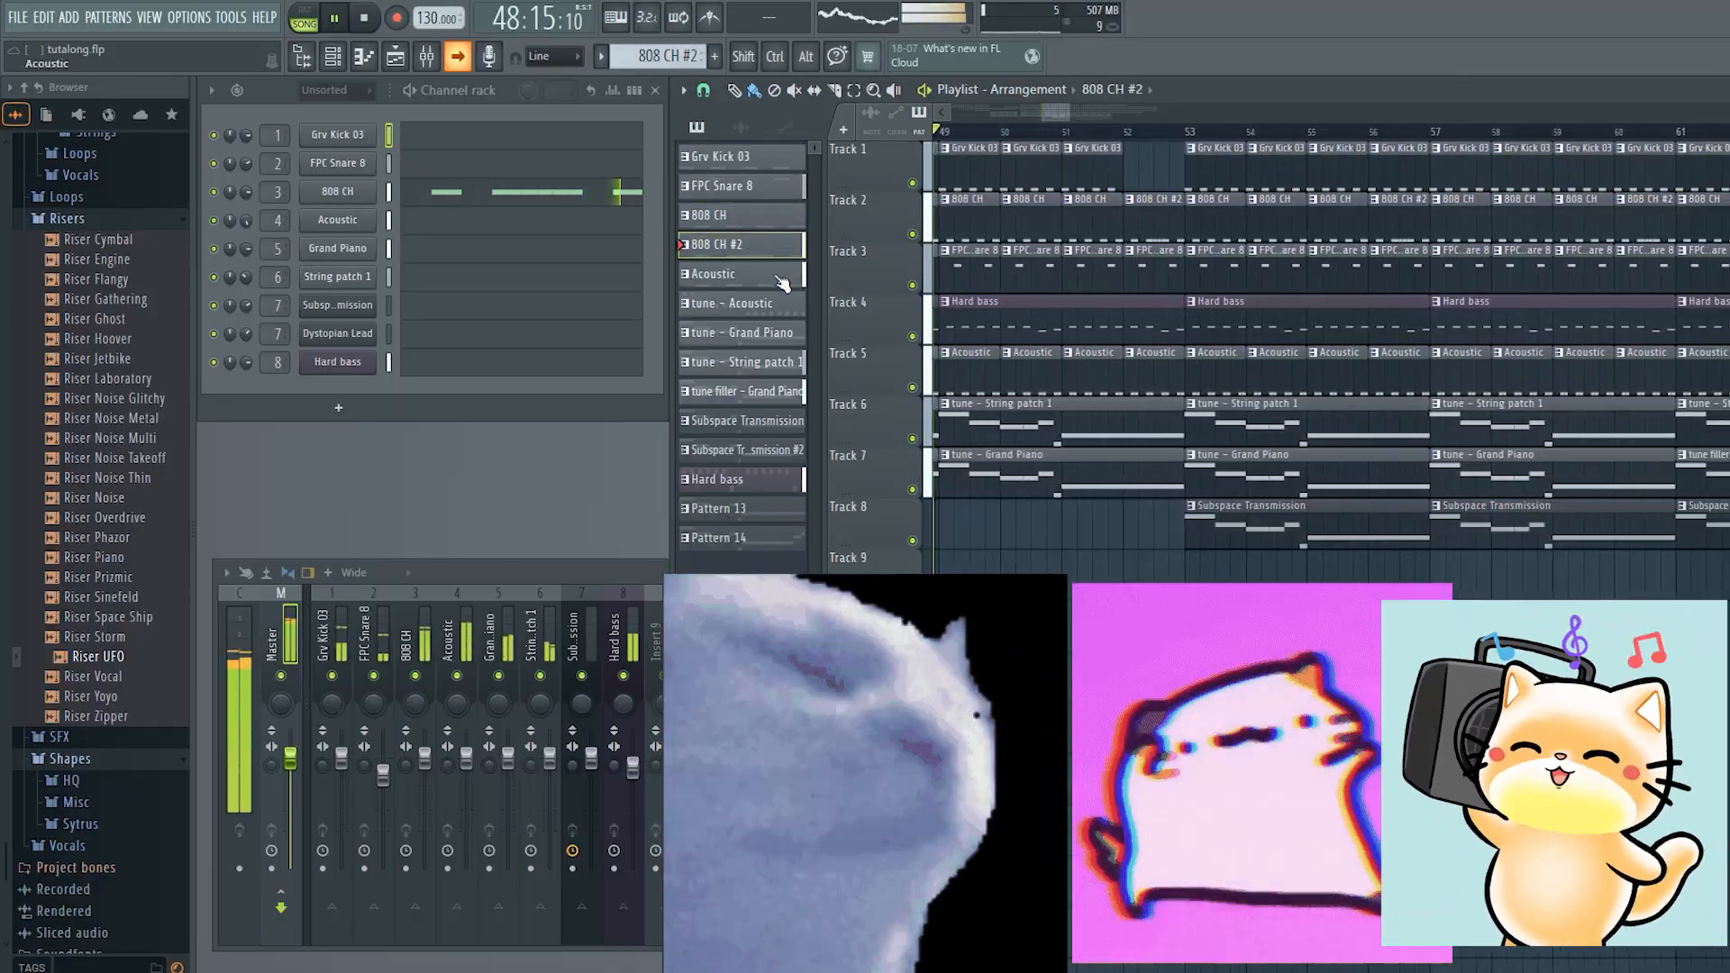
Examine the Acoustic, tune – Acoustic, Subspace Transmission, Pattern 13 and Pattern 14 patterns while the arrangement plays
left_click(782, 282)
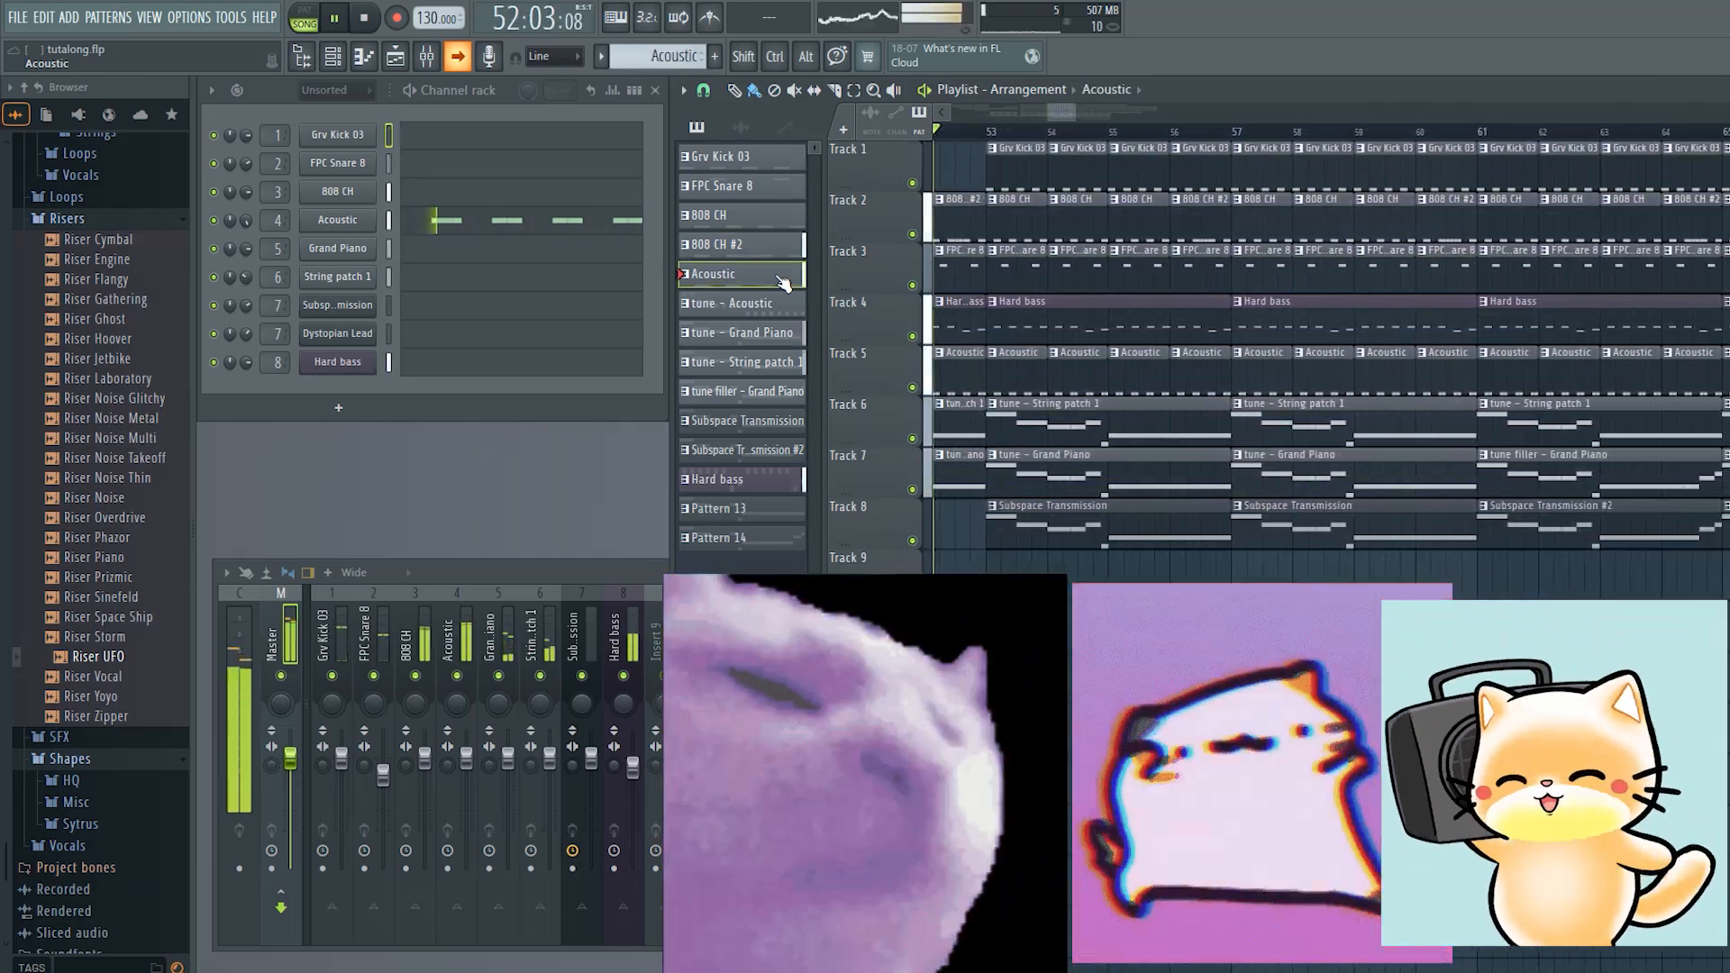
left_click(781, 306)
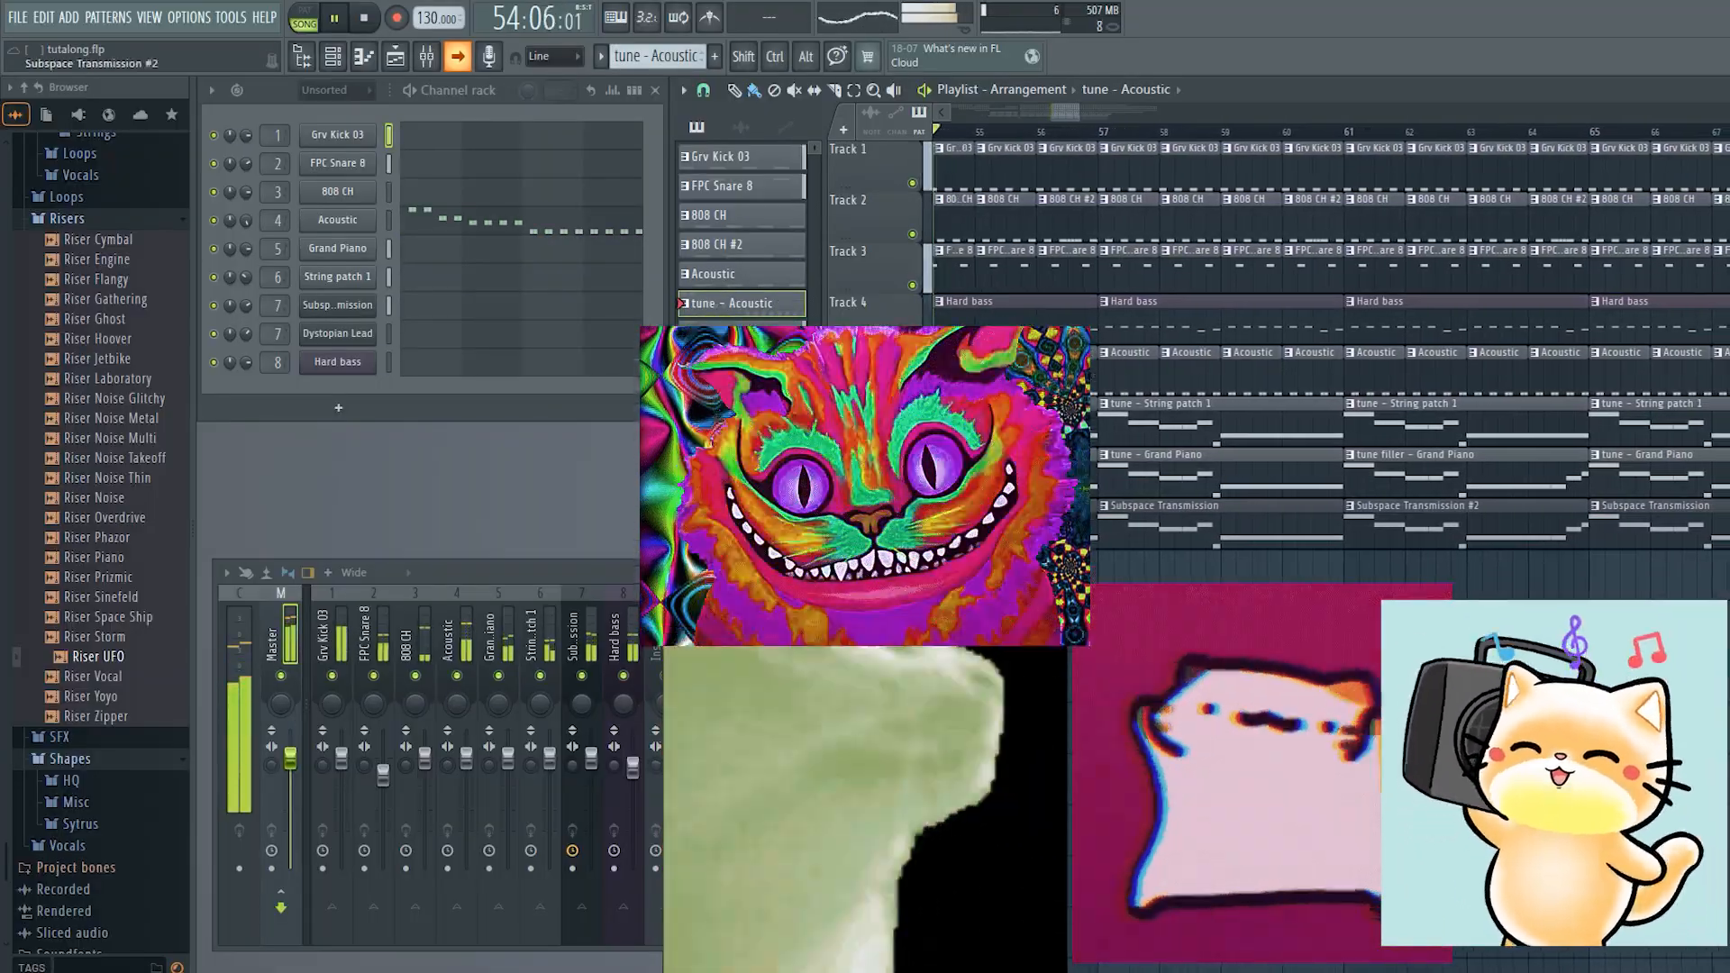
left_click(766, 421)
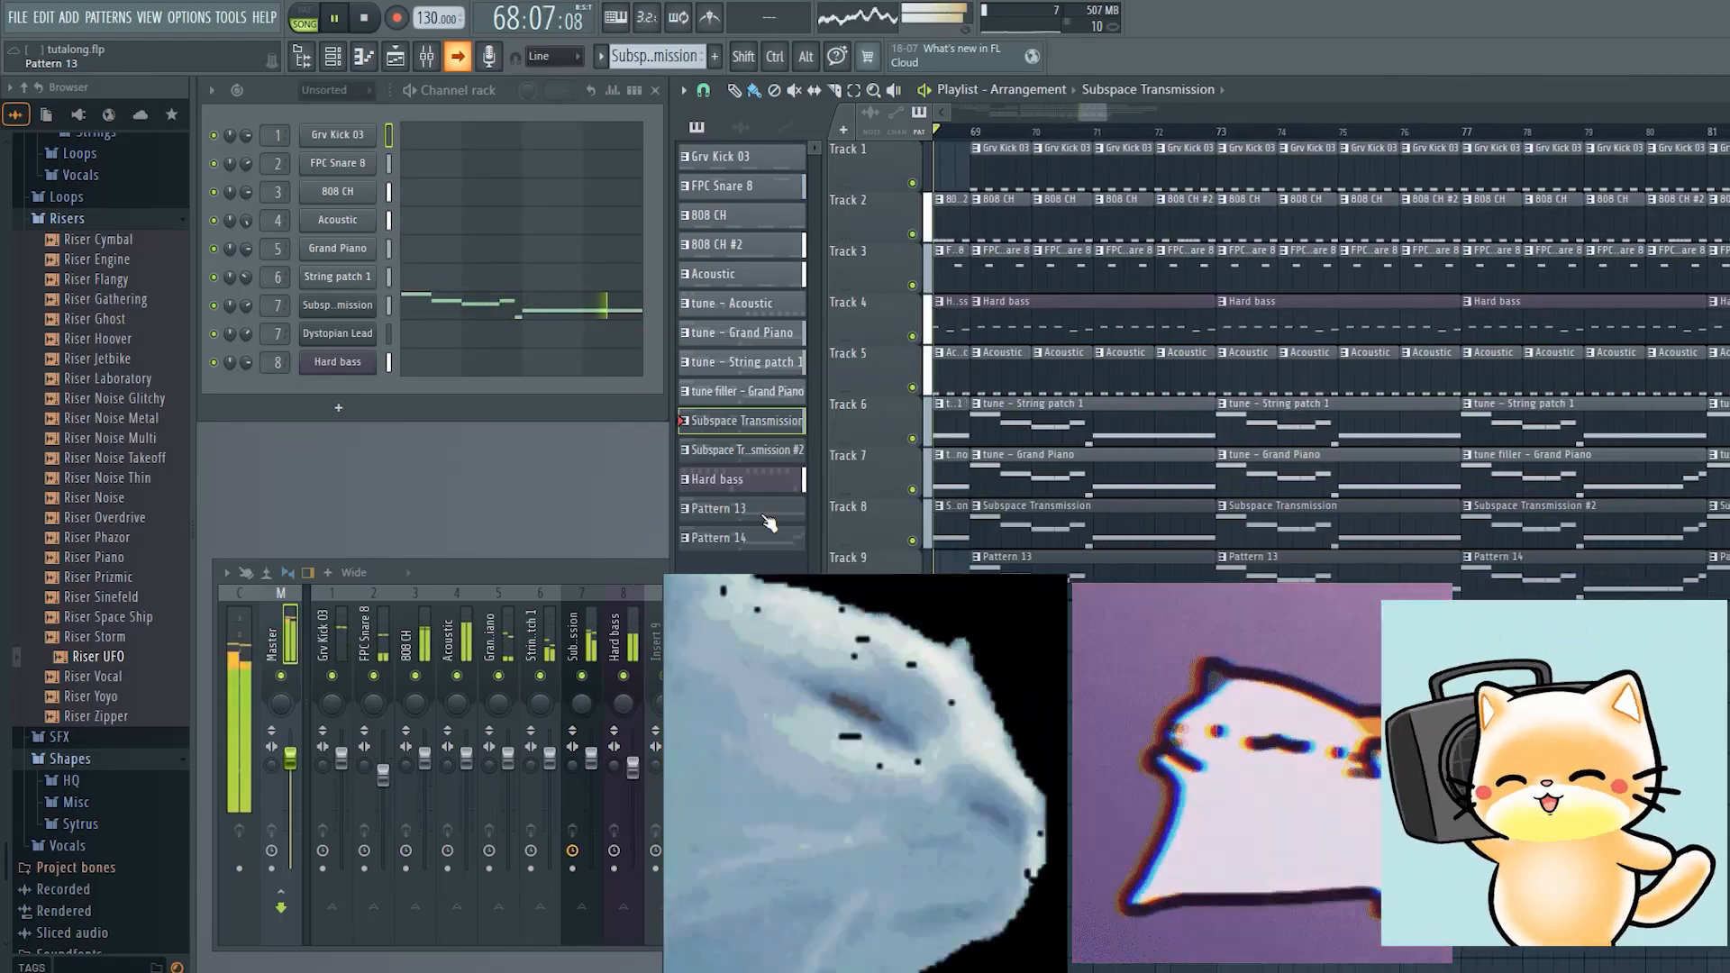
left_click(766, 512)
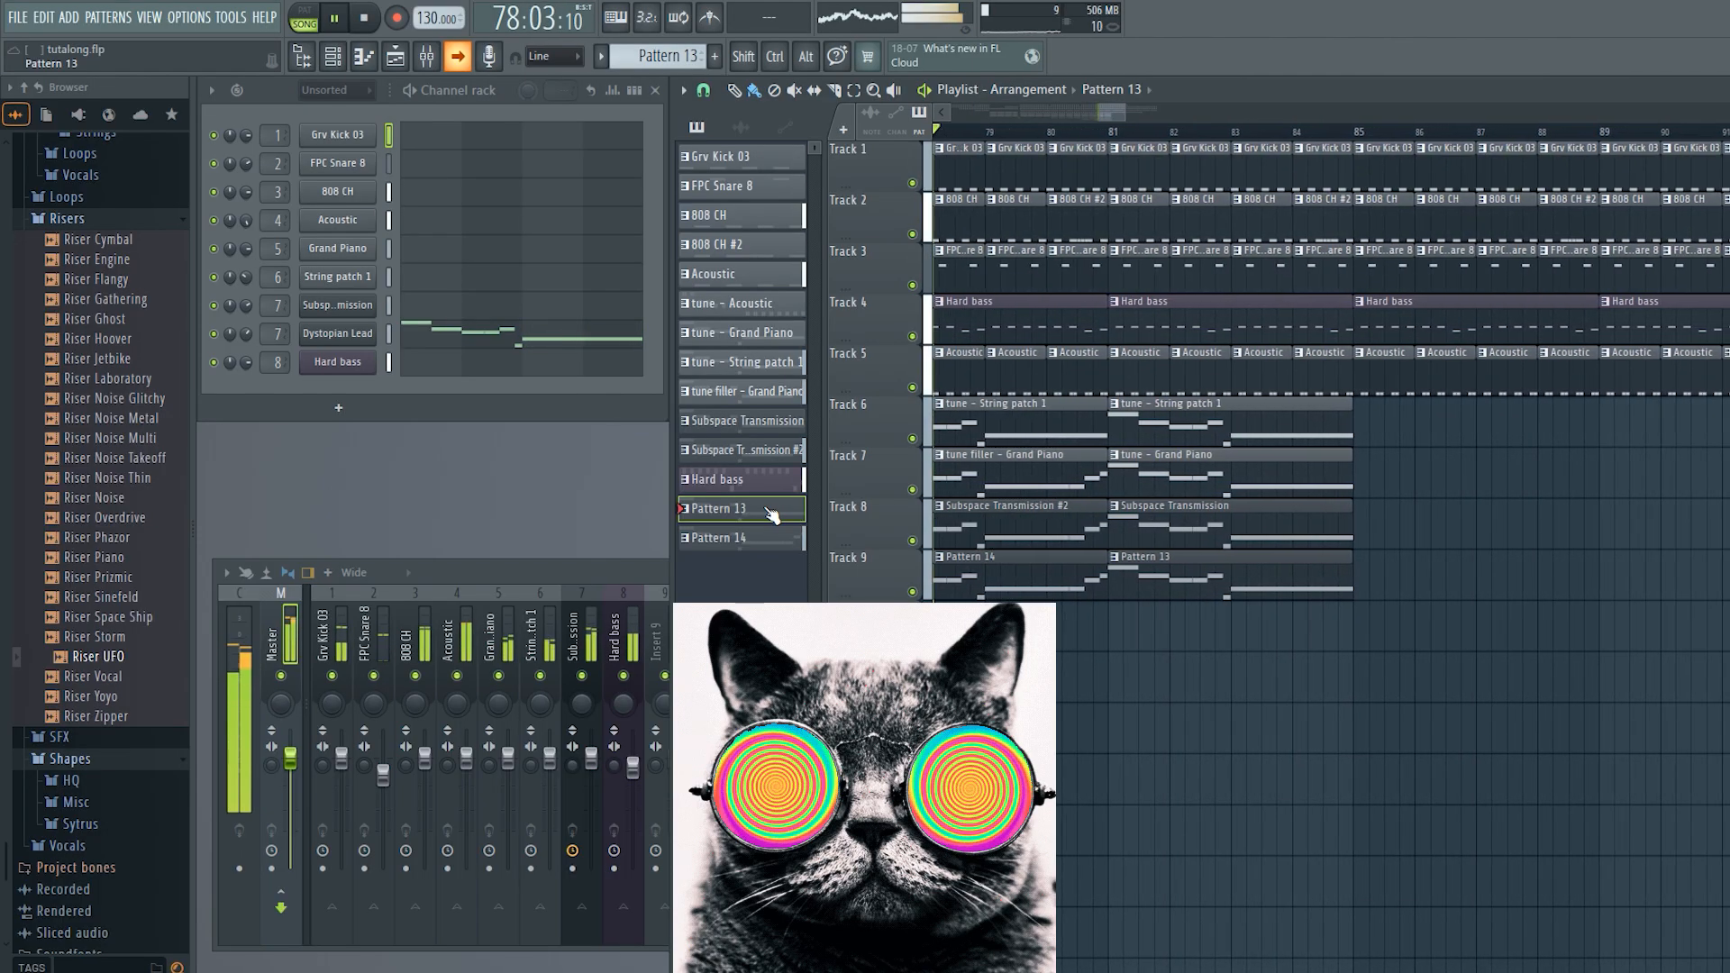
left_click(773, 538)
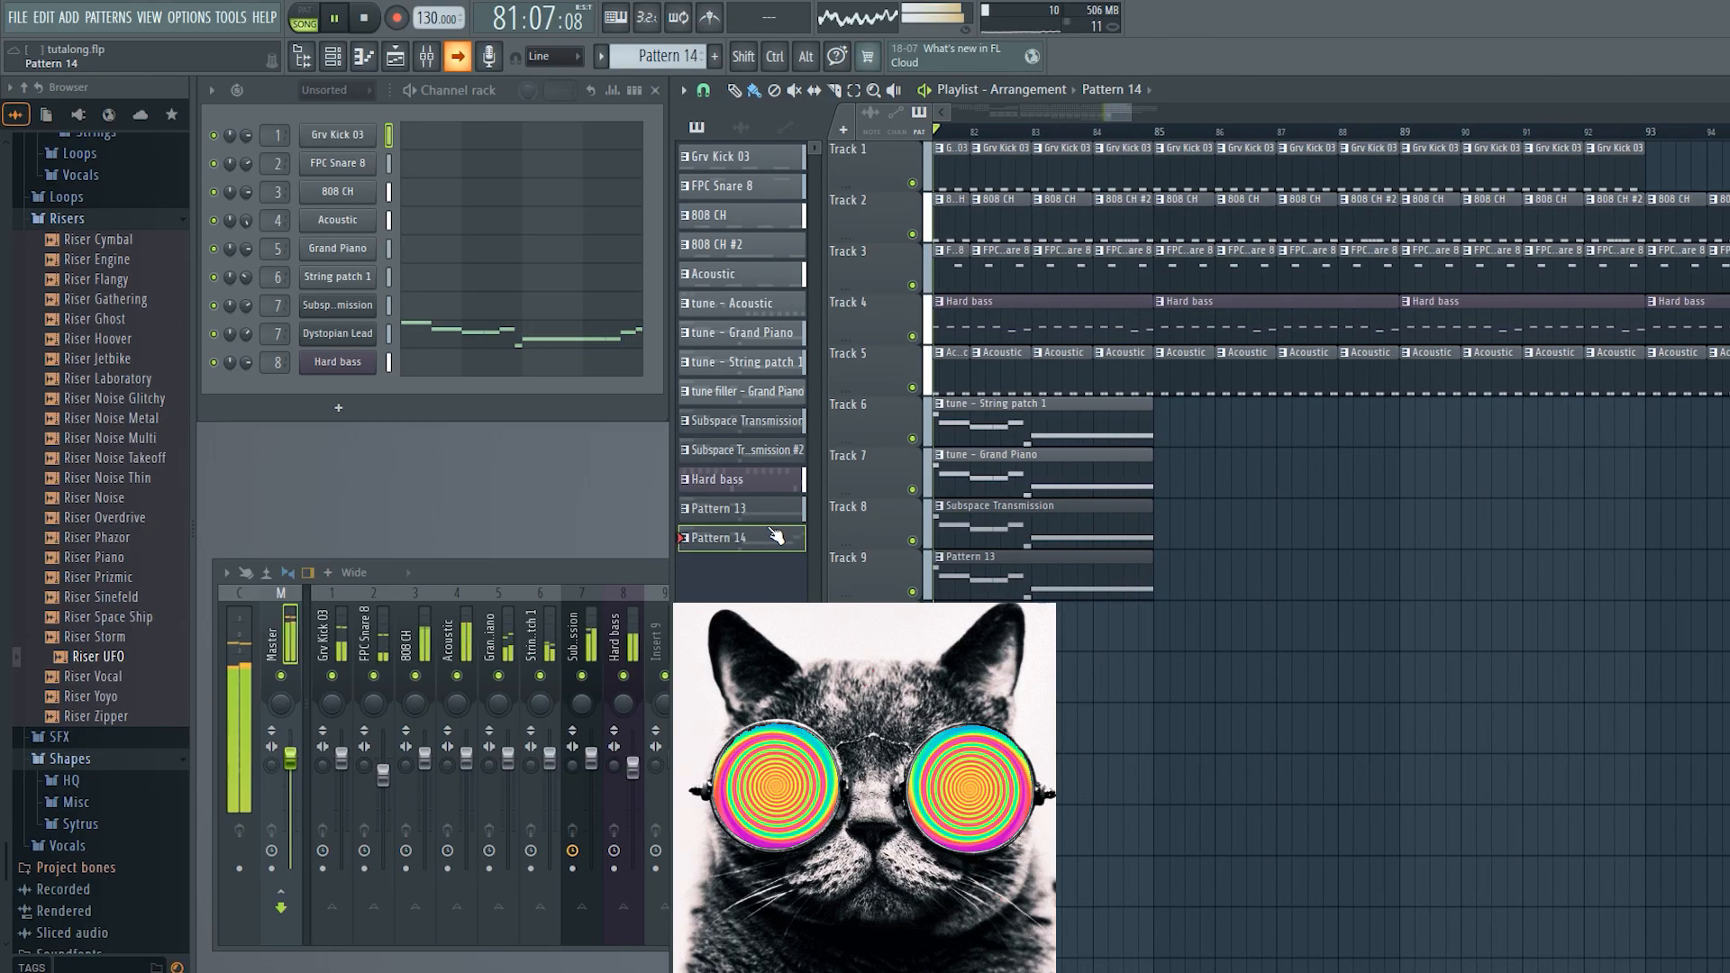
left_click(778, 515)
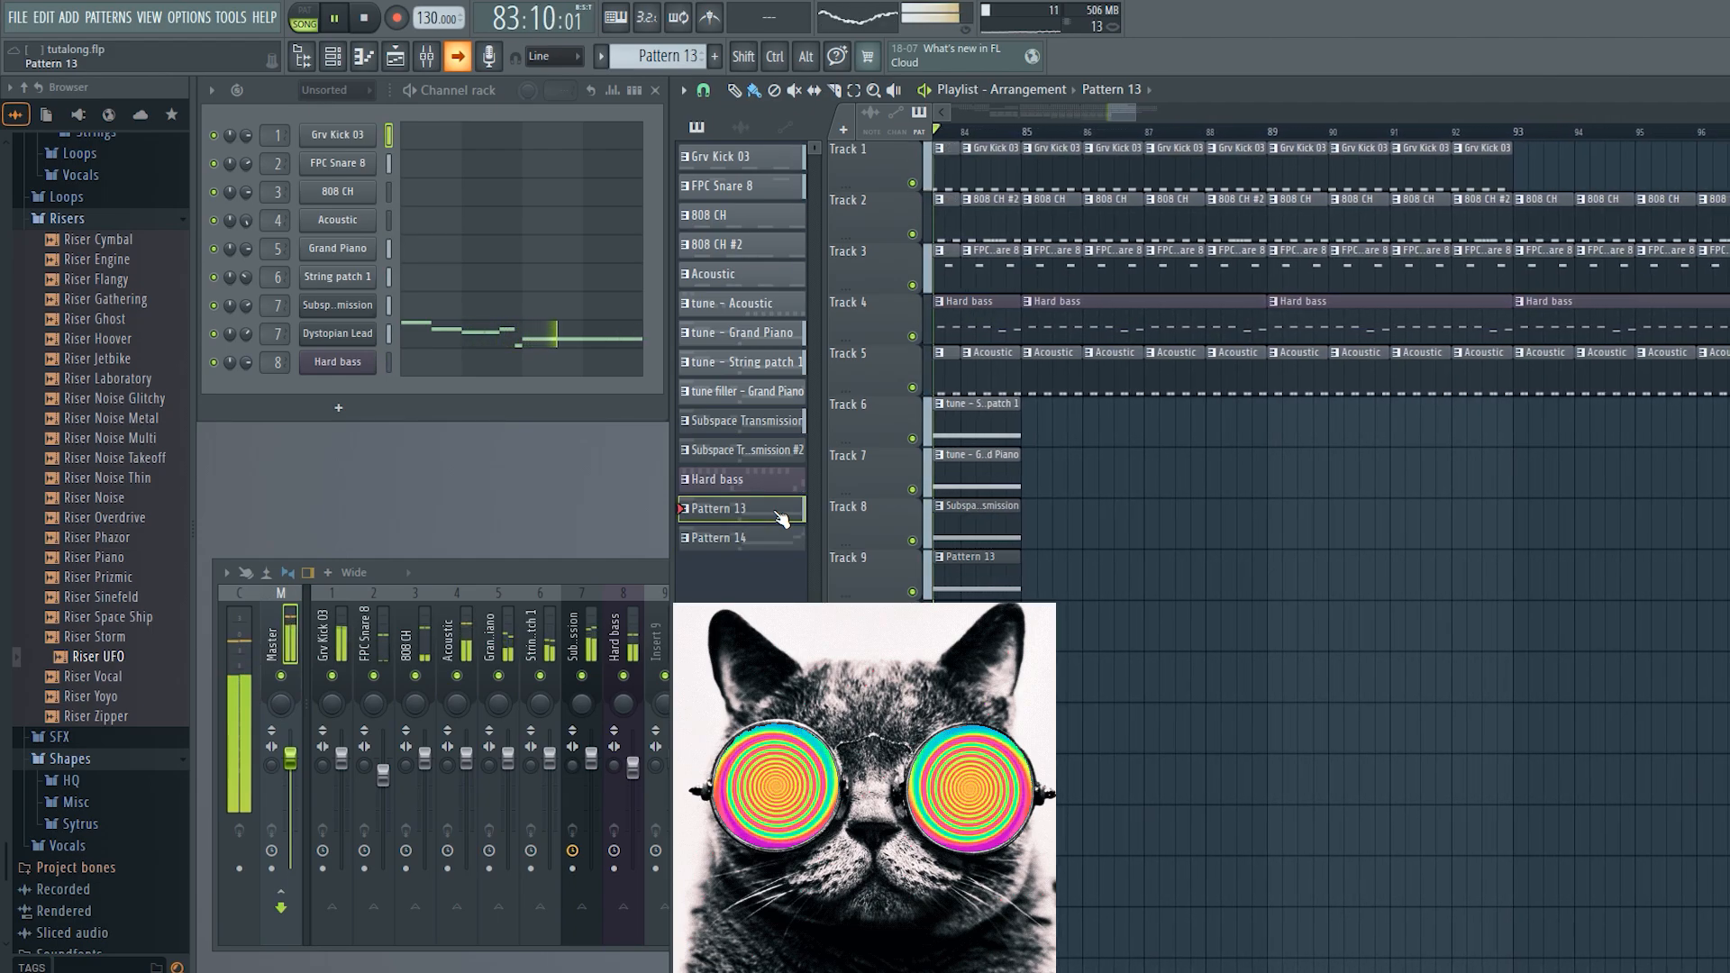
Examine the Grv Kick 03, FPC Snare 8, 808 CH, 808 CH #2, Acoustic, tune – Acoustic and Hard bass patterns while the song's ending plays
left_click(753, 171)
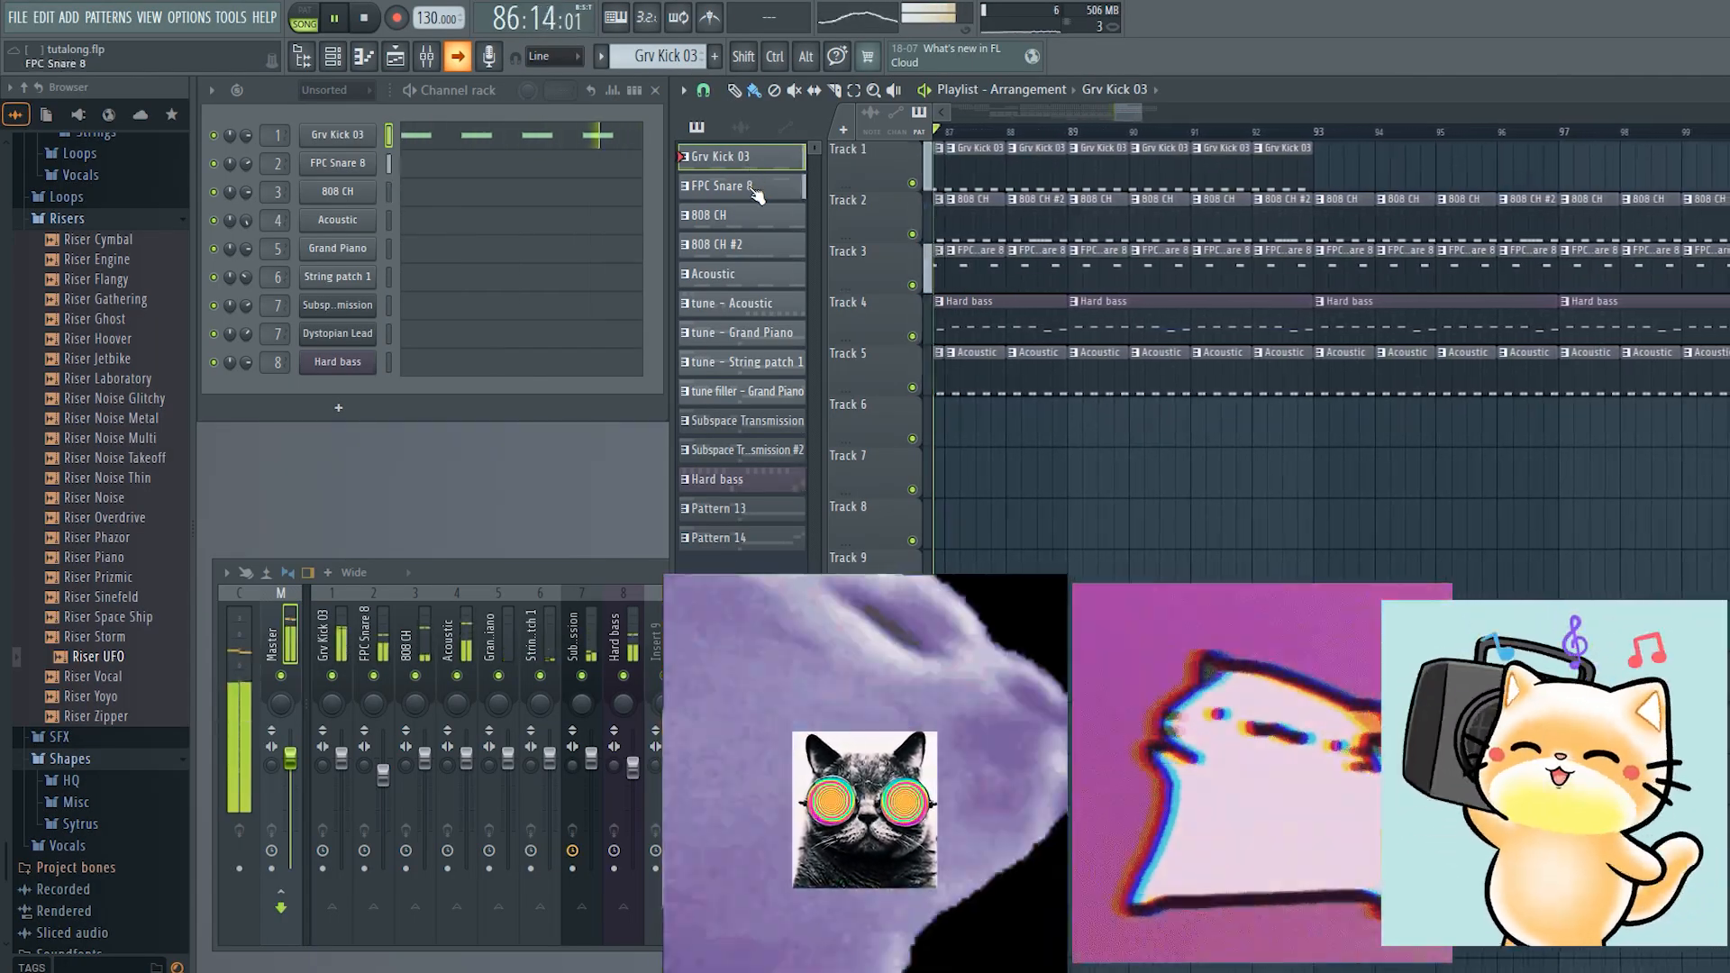
left_click(755, 191)
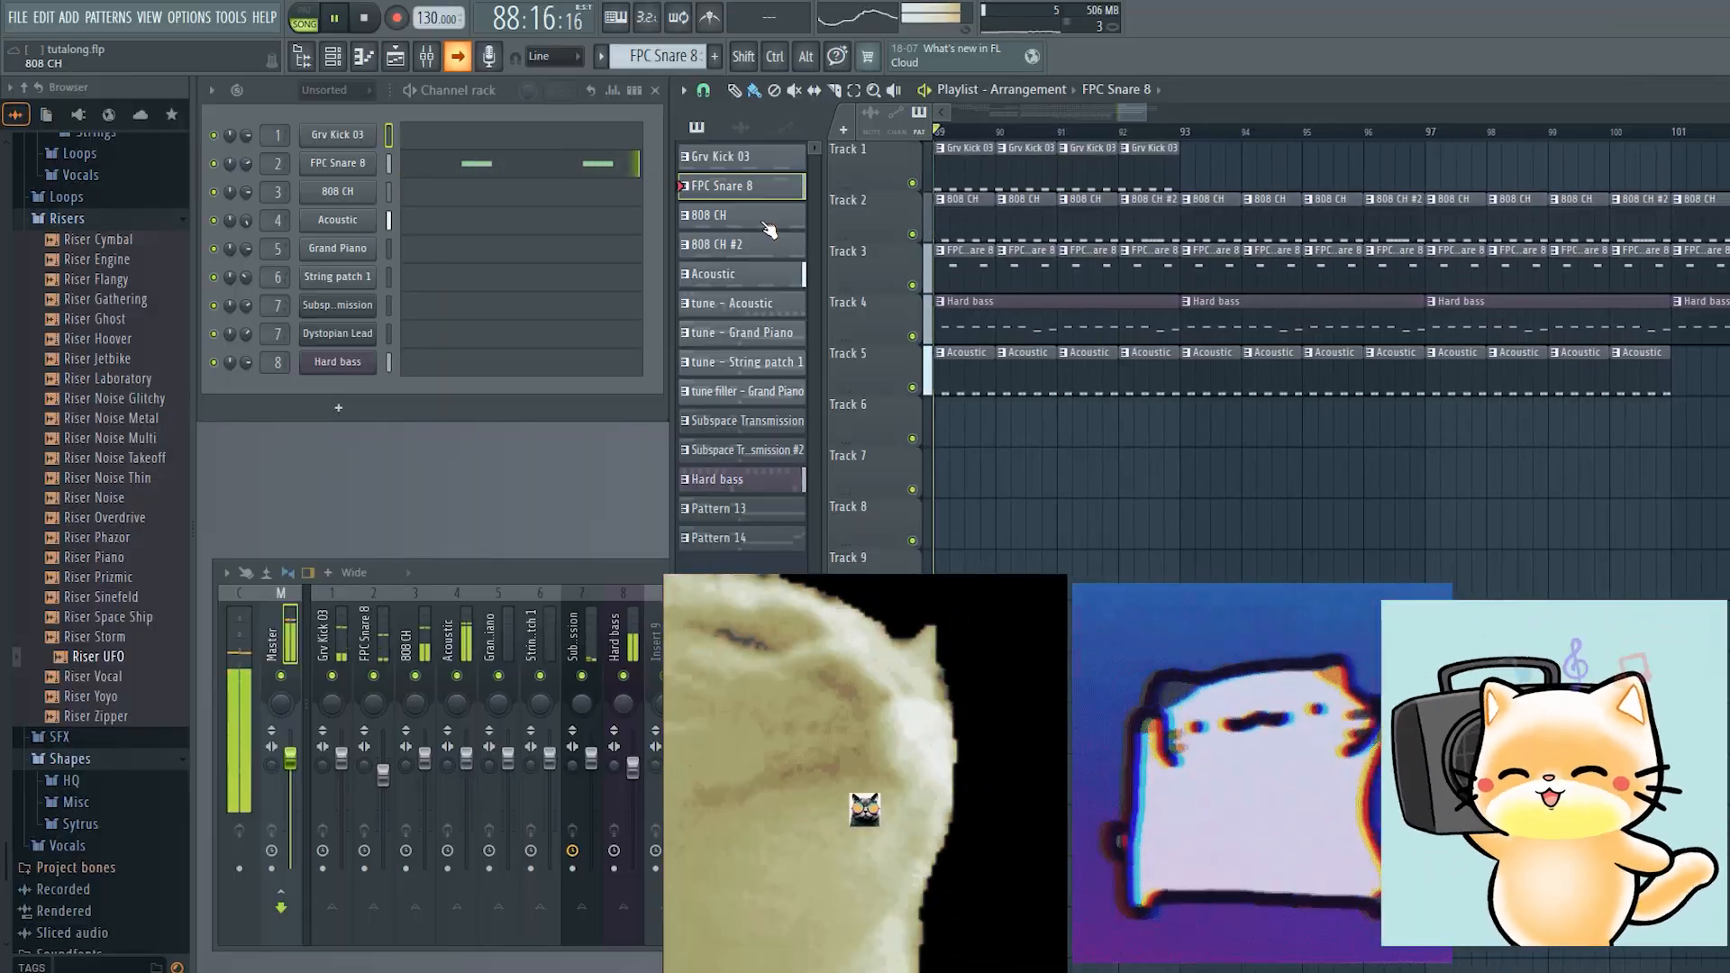
left_click(764, 224)
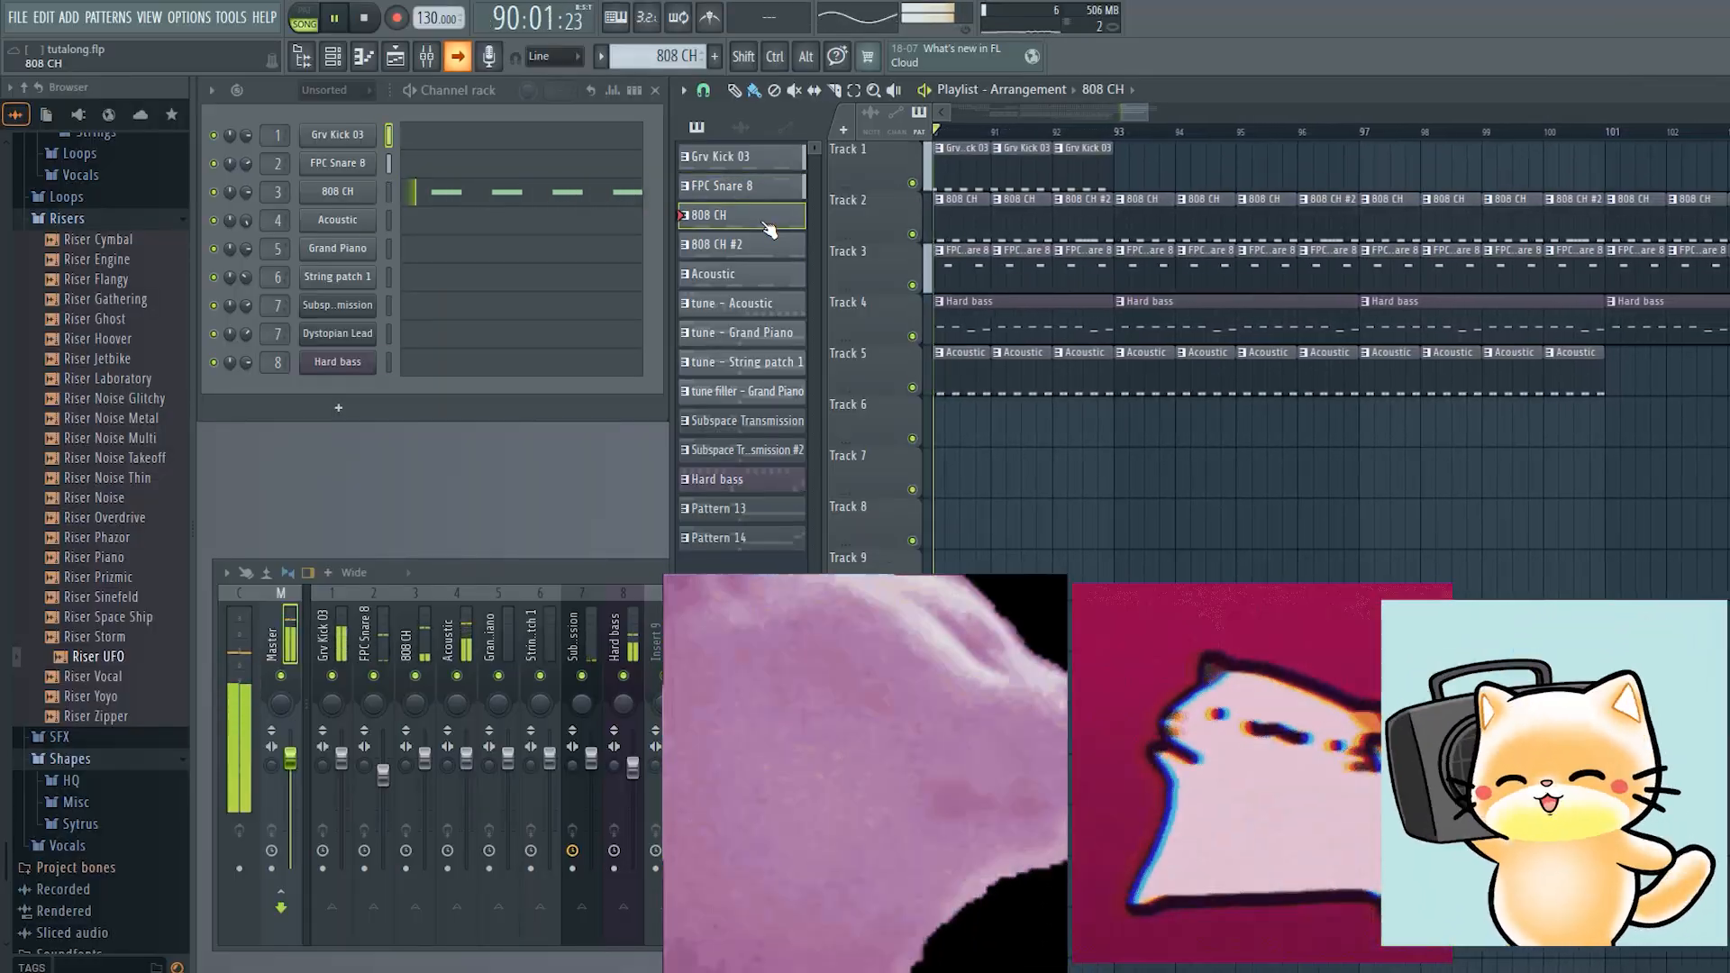
left_click(790, 253)
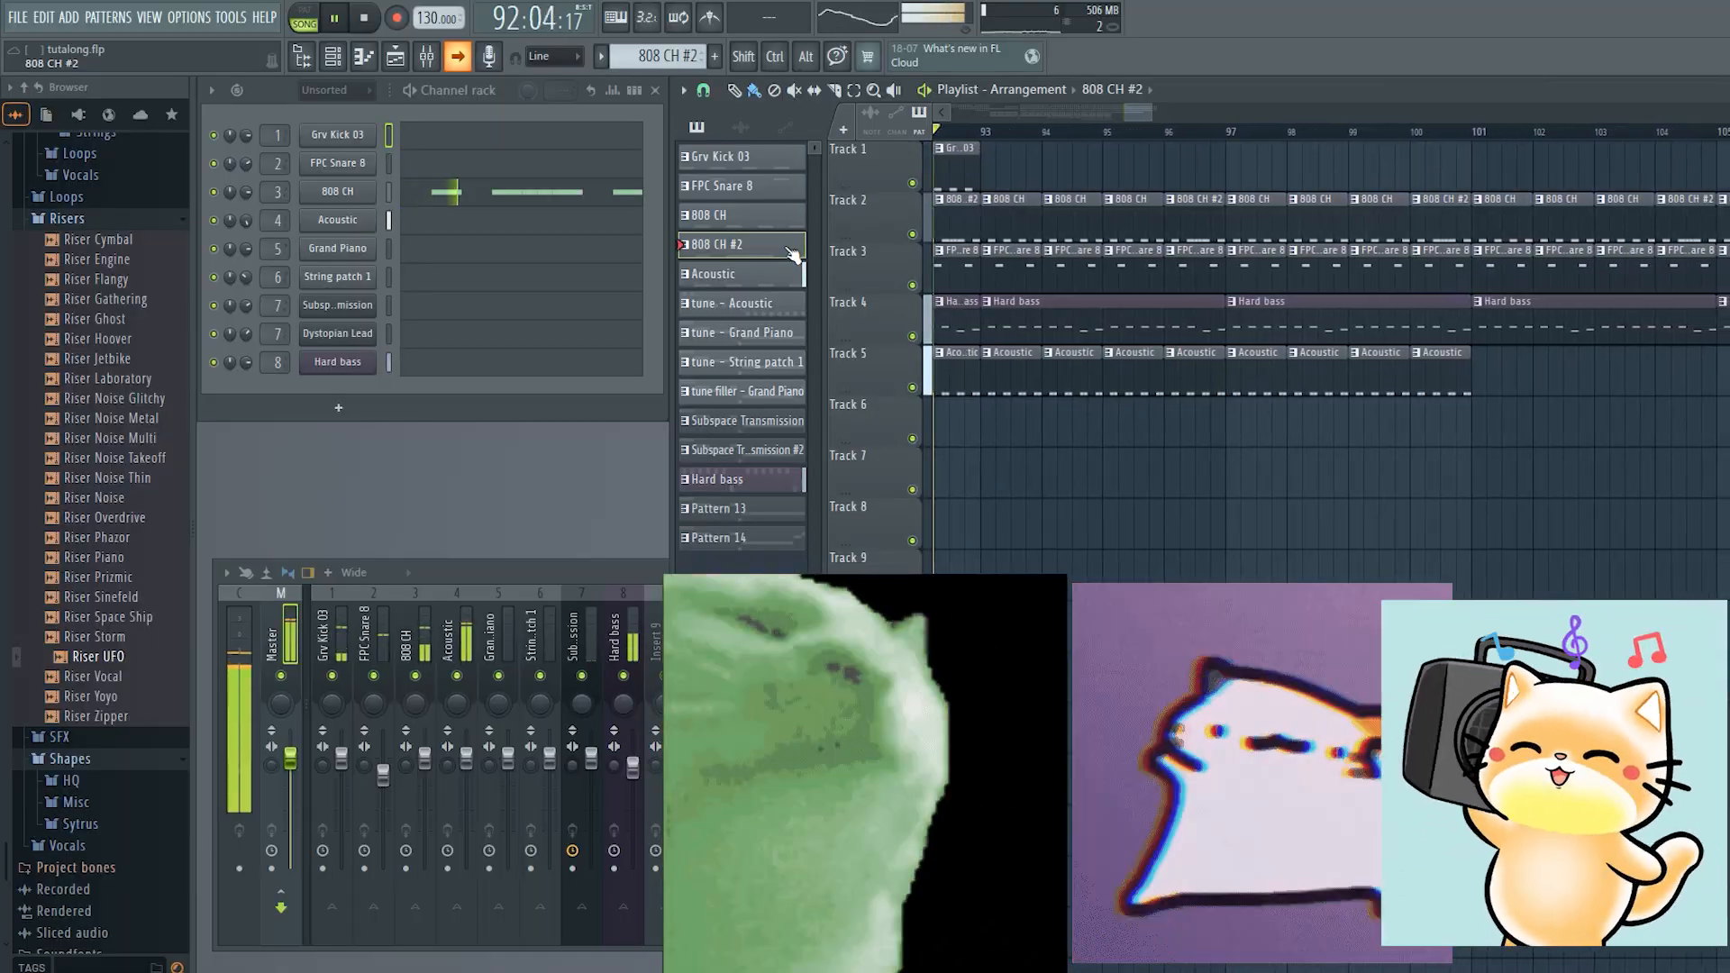
left_click(781, 285)
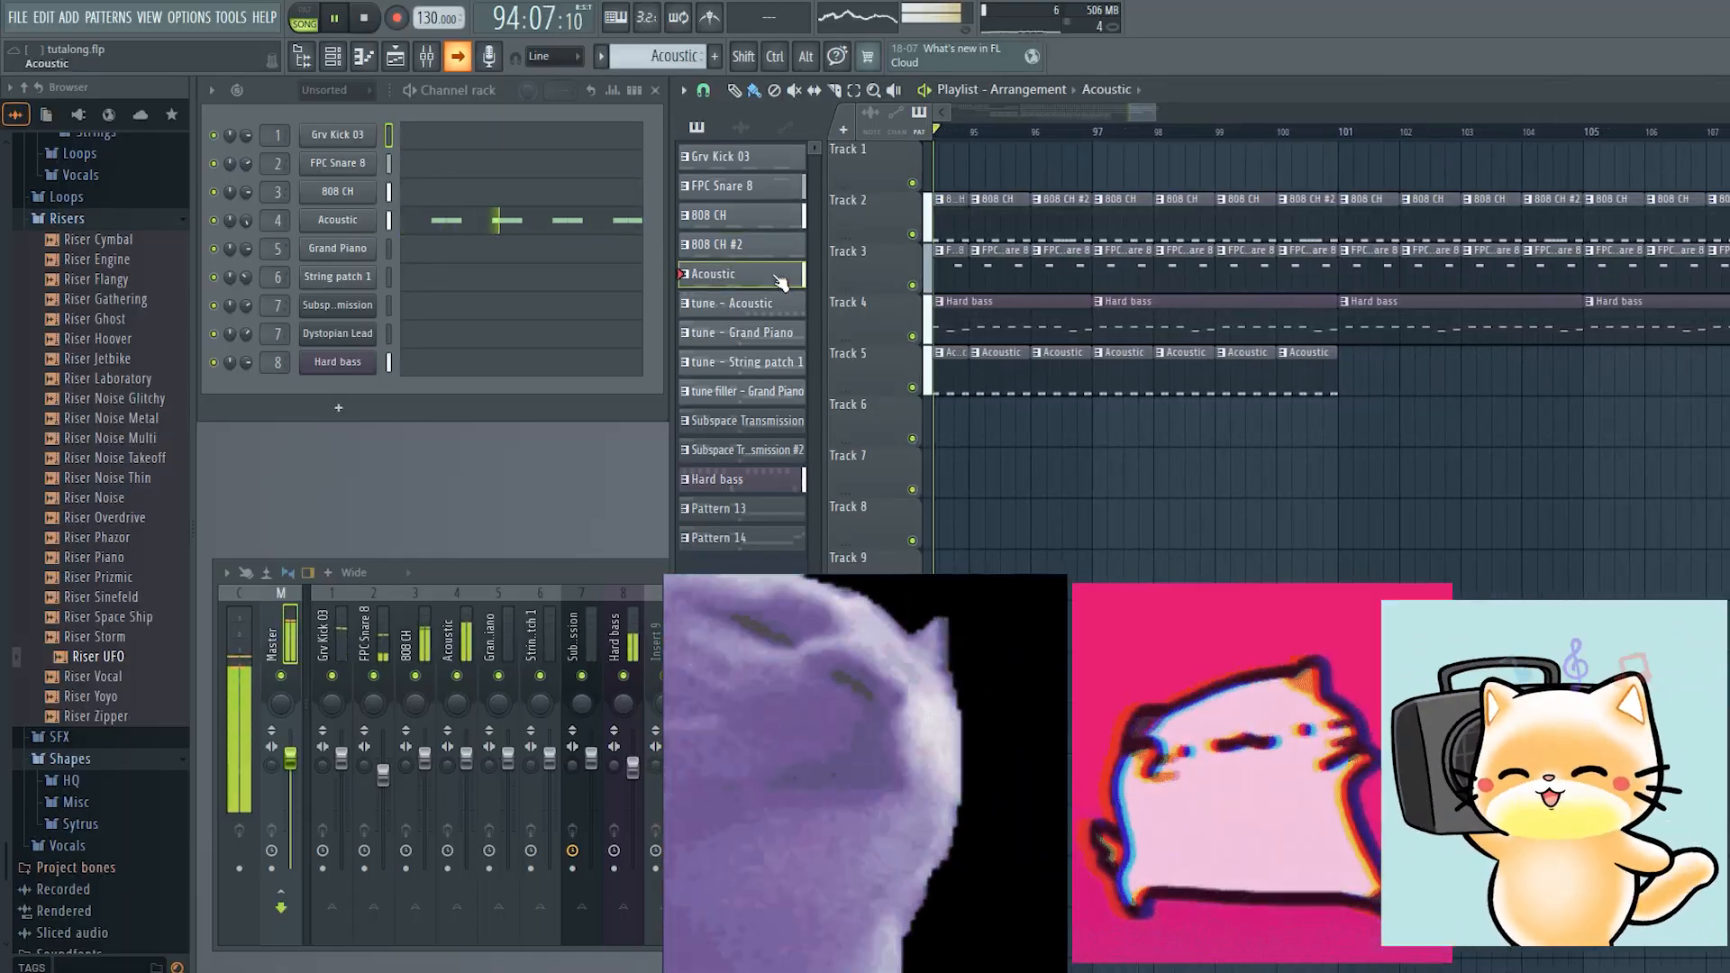
left_click(784, 315)
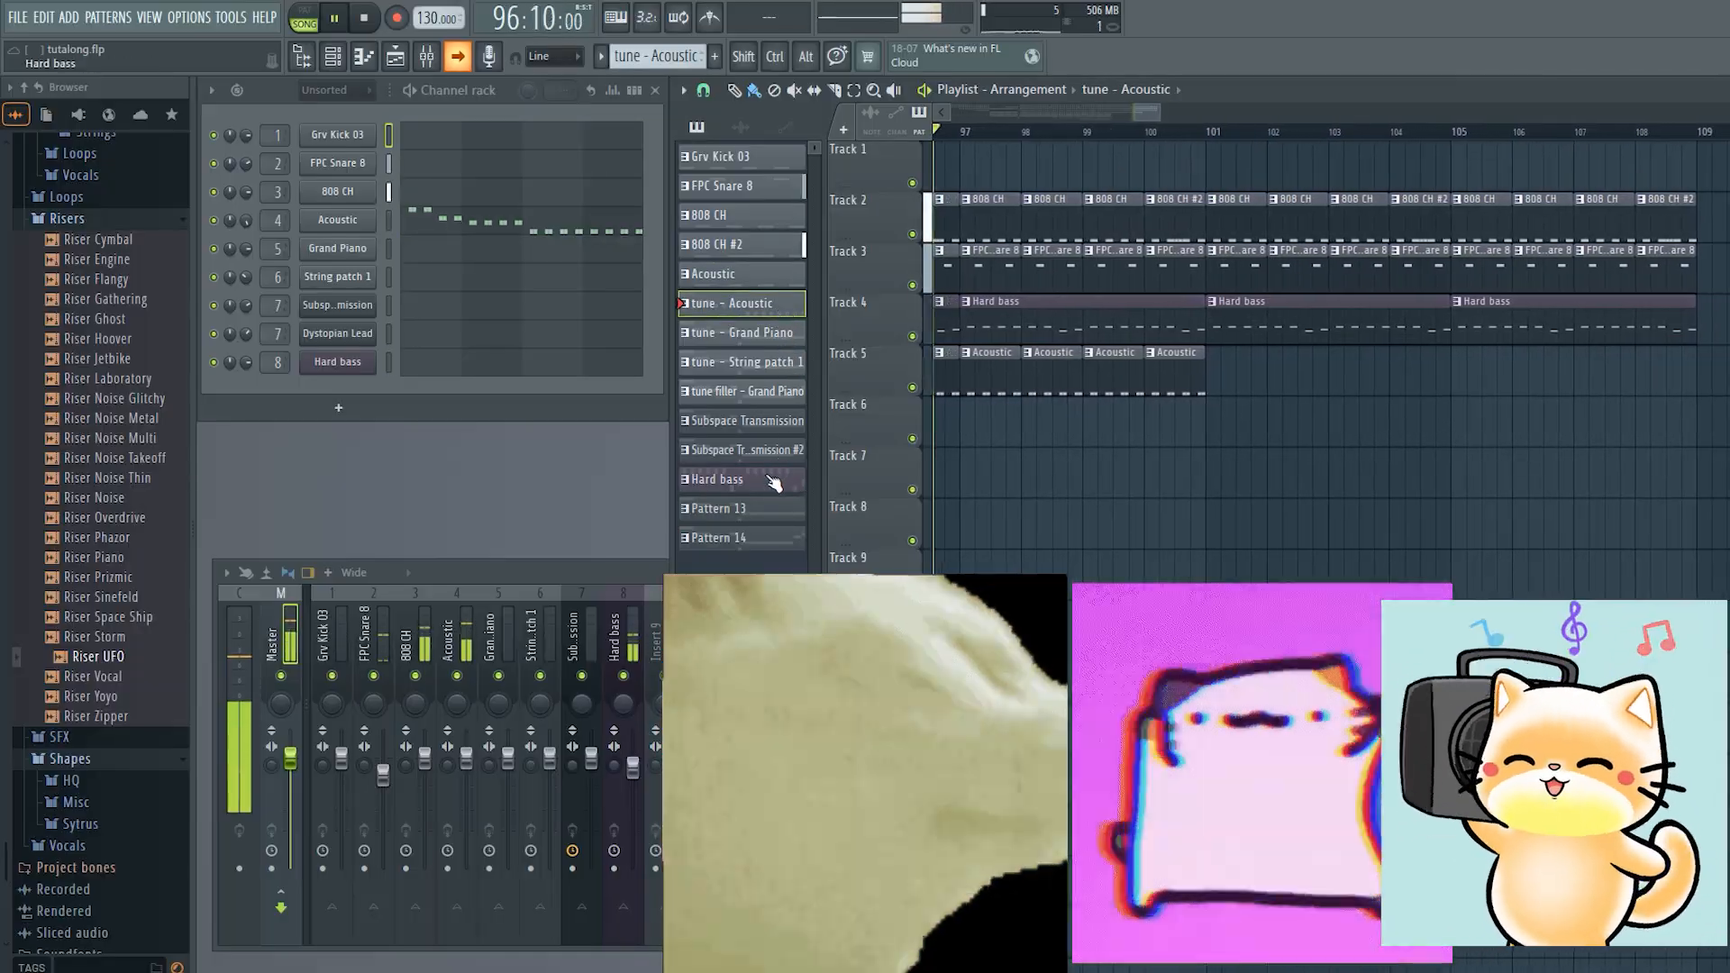
left_click(774, 484)
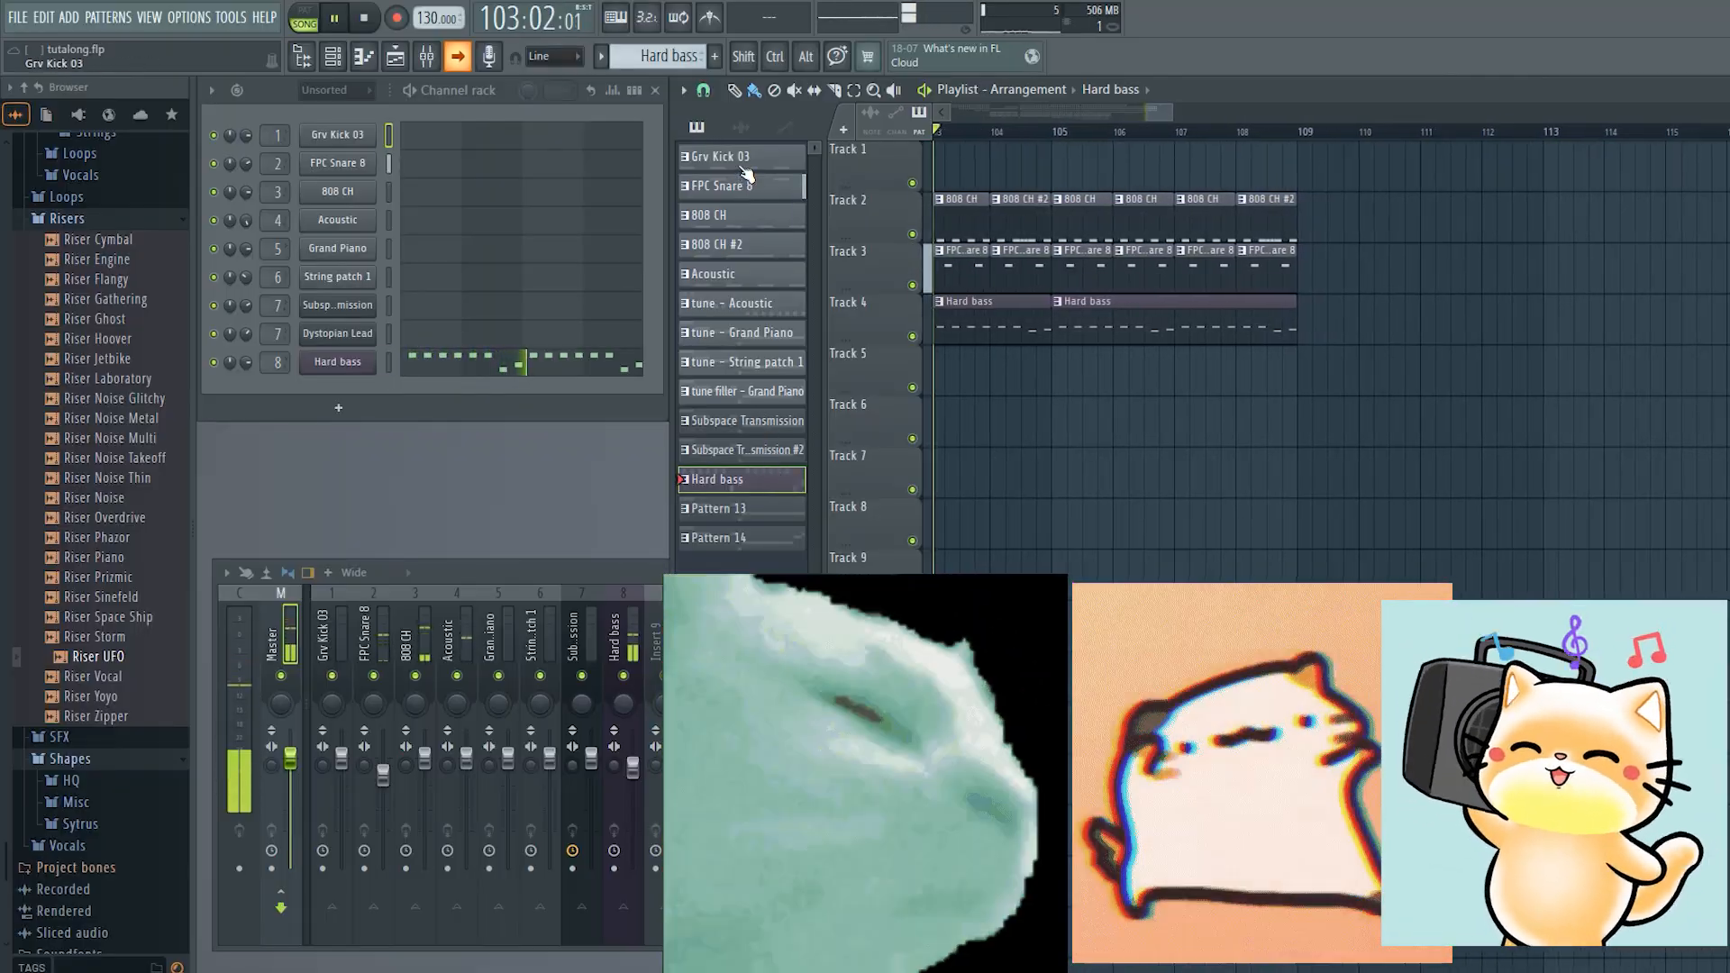
left_click(747, 186)
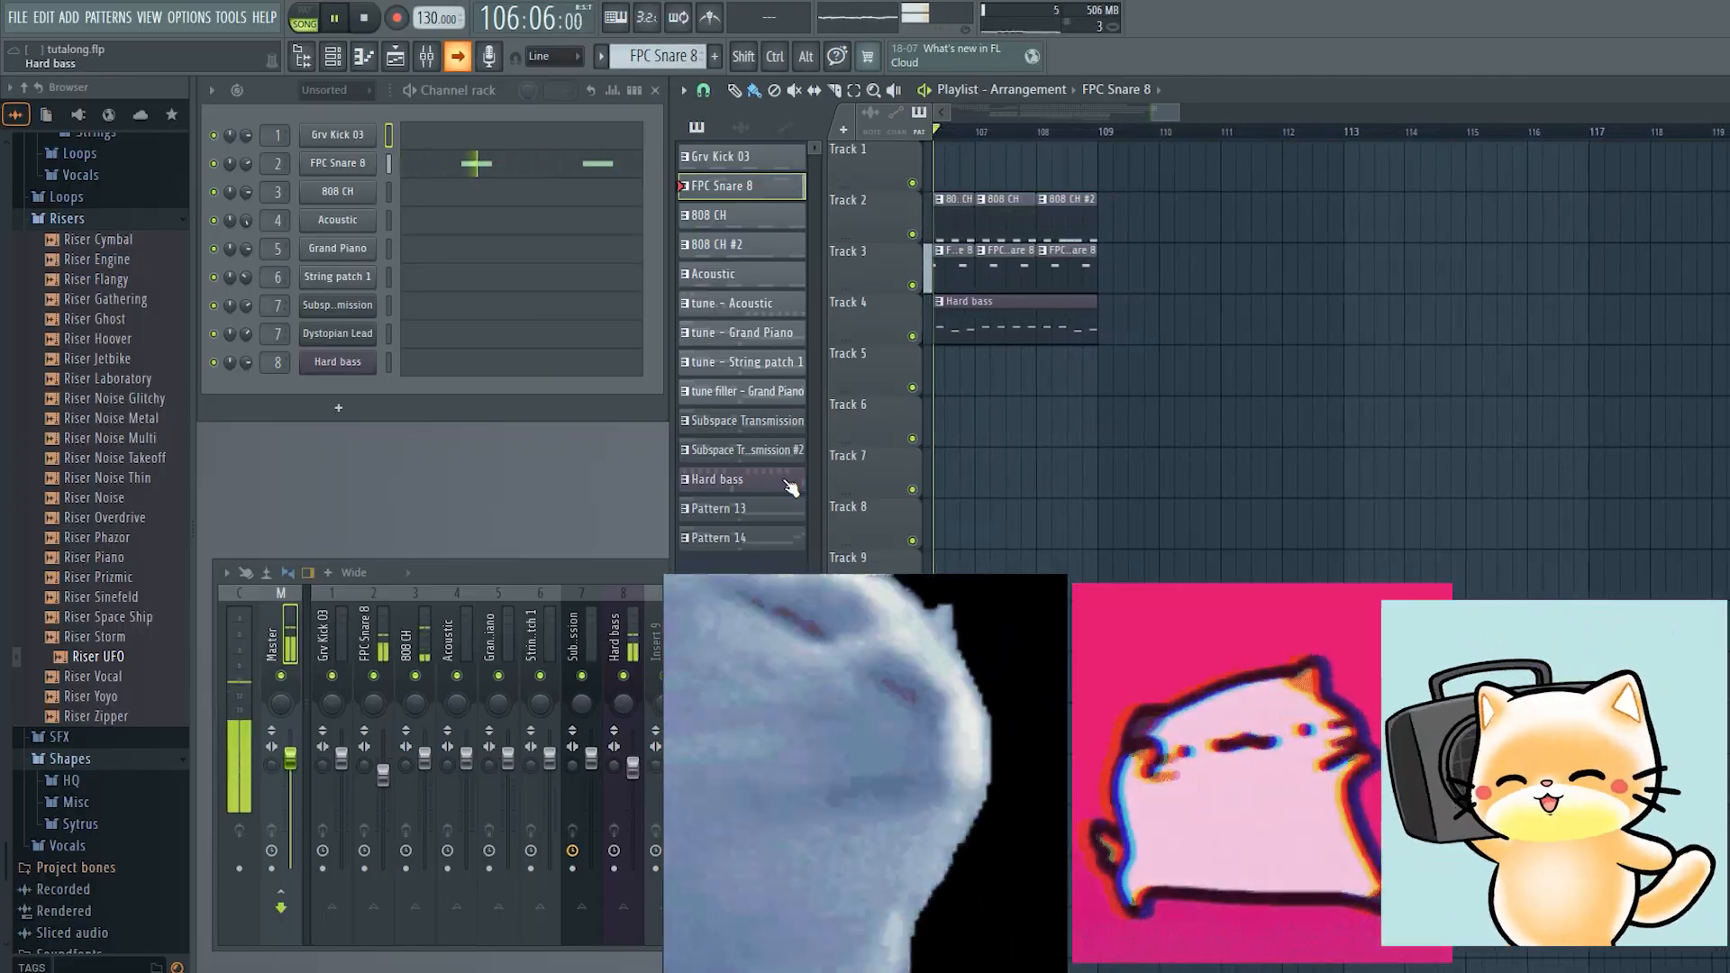
left_click(790, 486)
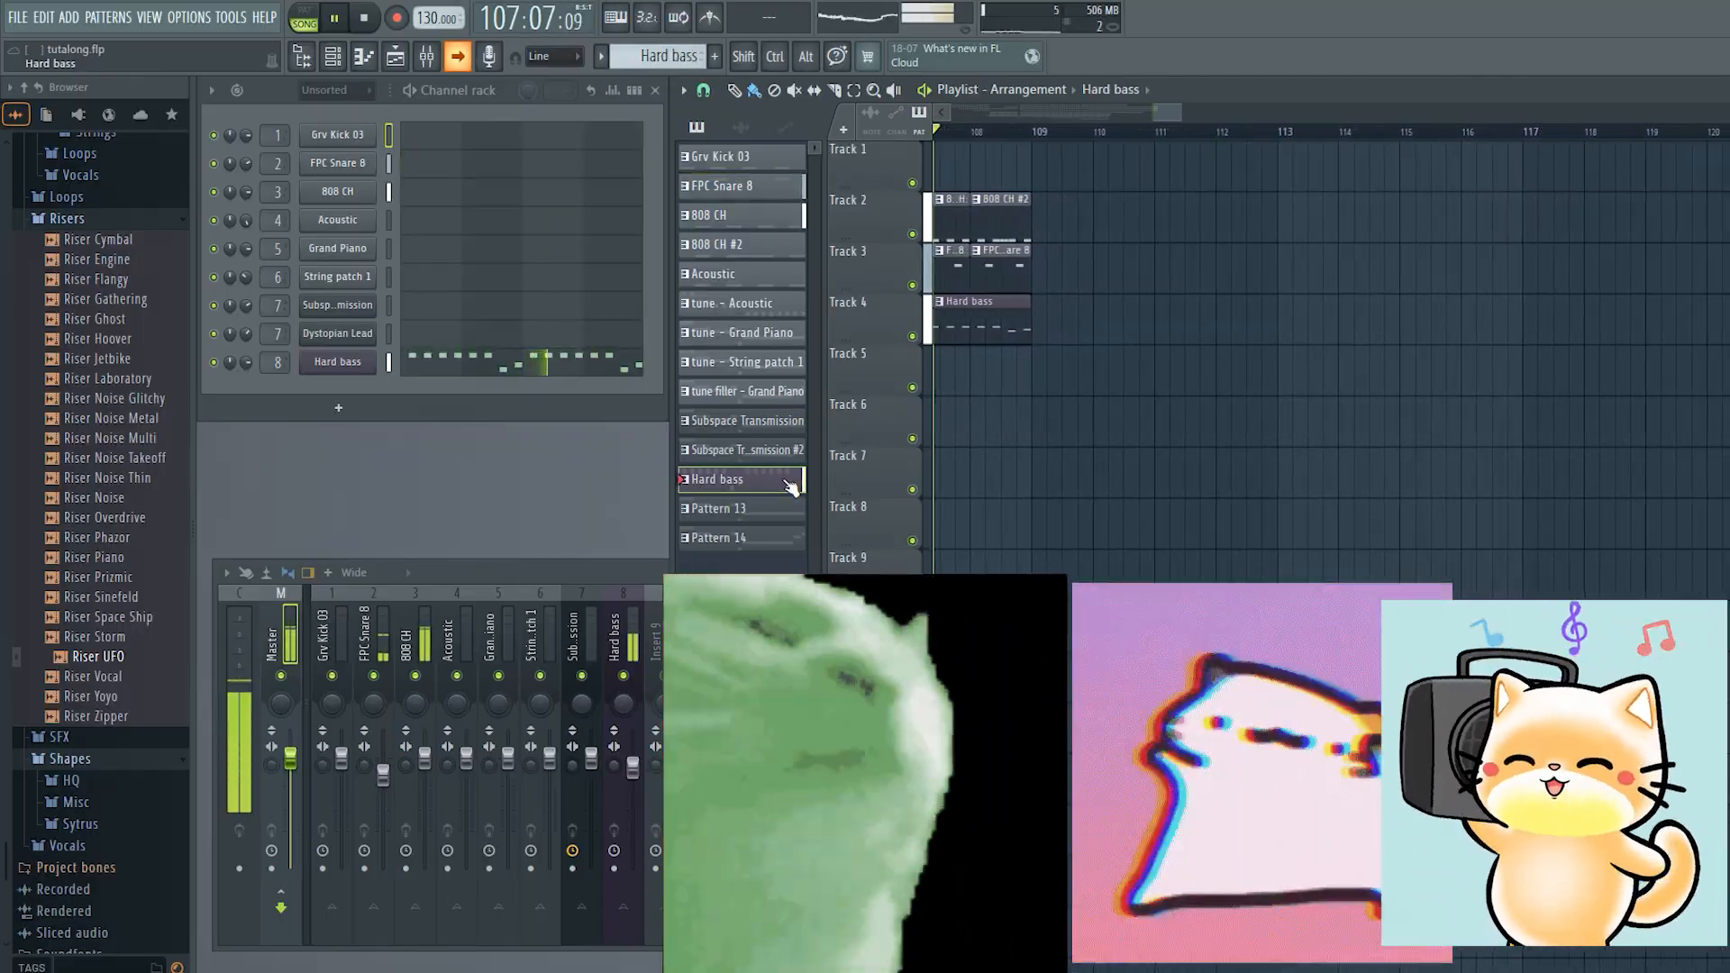